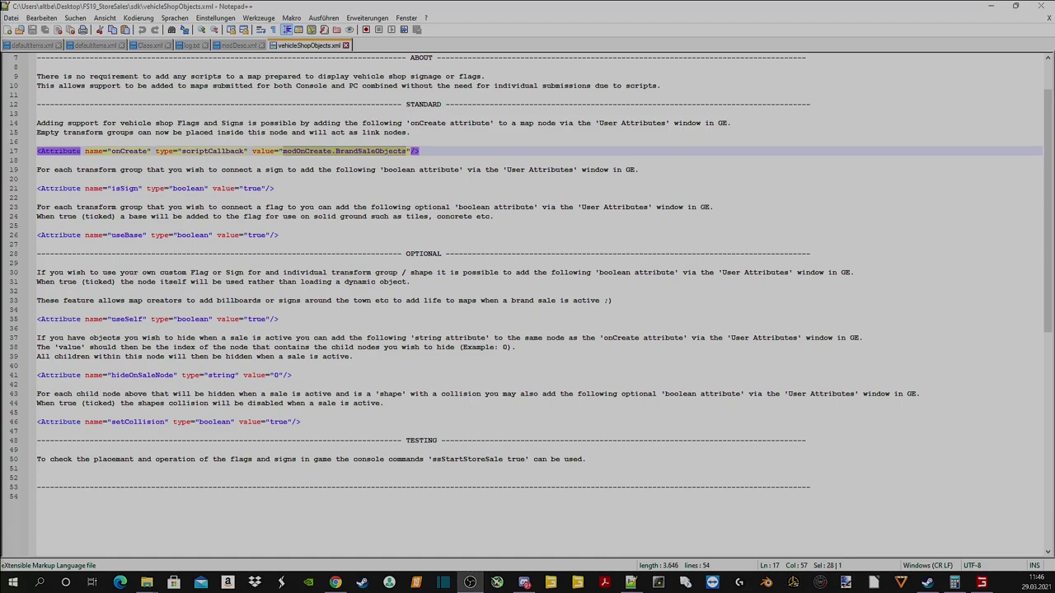
Switch to the maps folder and open the Oberindlingen map file mapDE.i3d in GIANTS Editor at the empty building plot
mouse_move(147, 583)
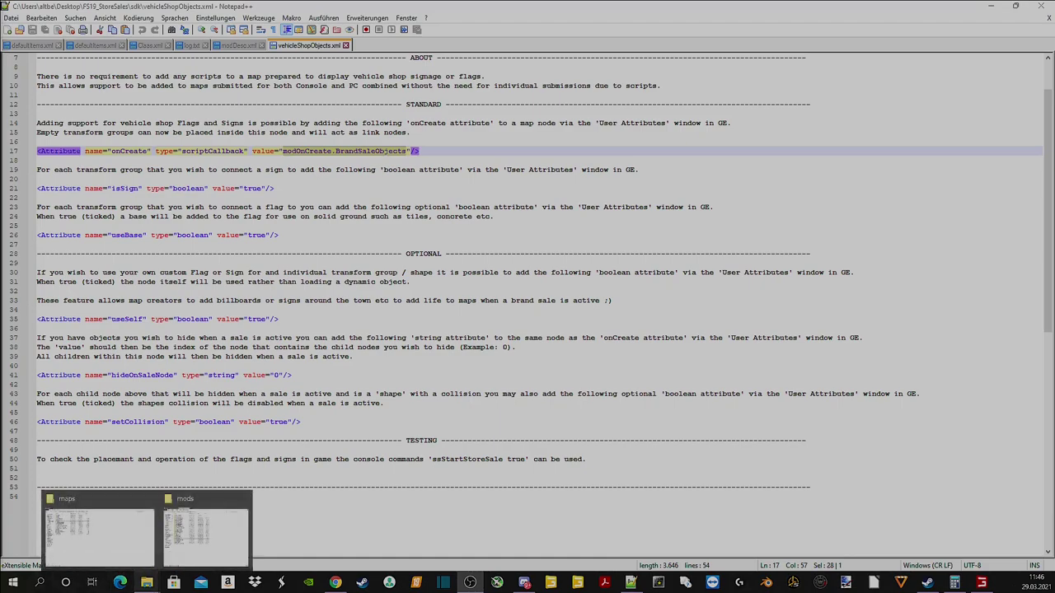
click(99, 536)
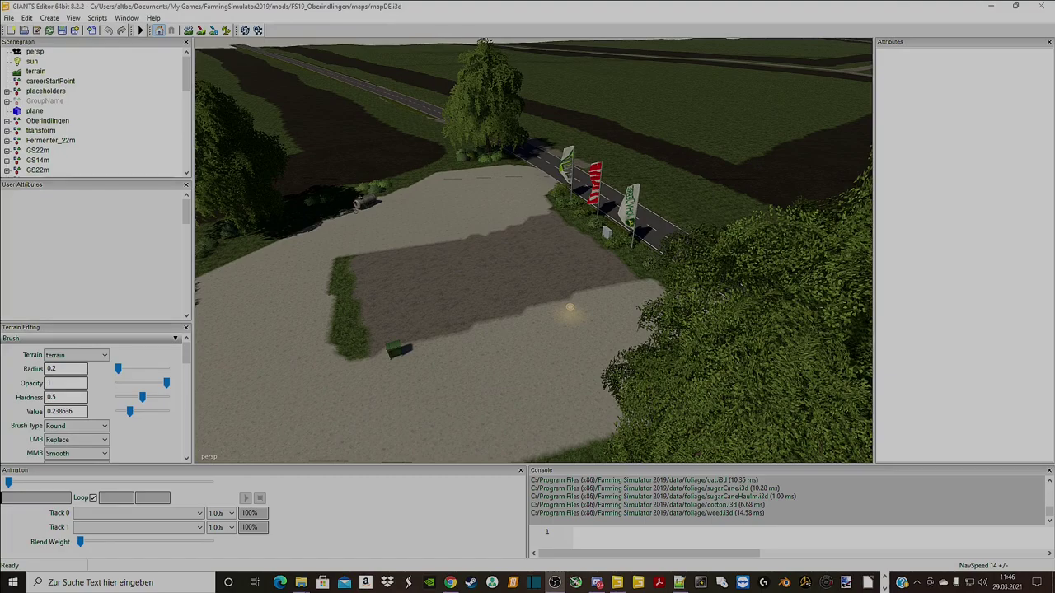
scroll(569, 306, down, 8)
alt+drag(569, 307, 362, 251)
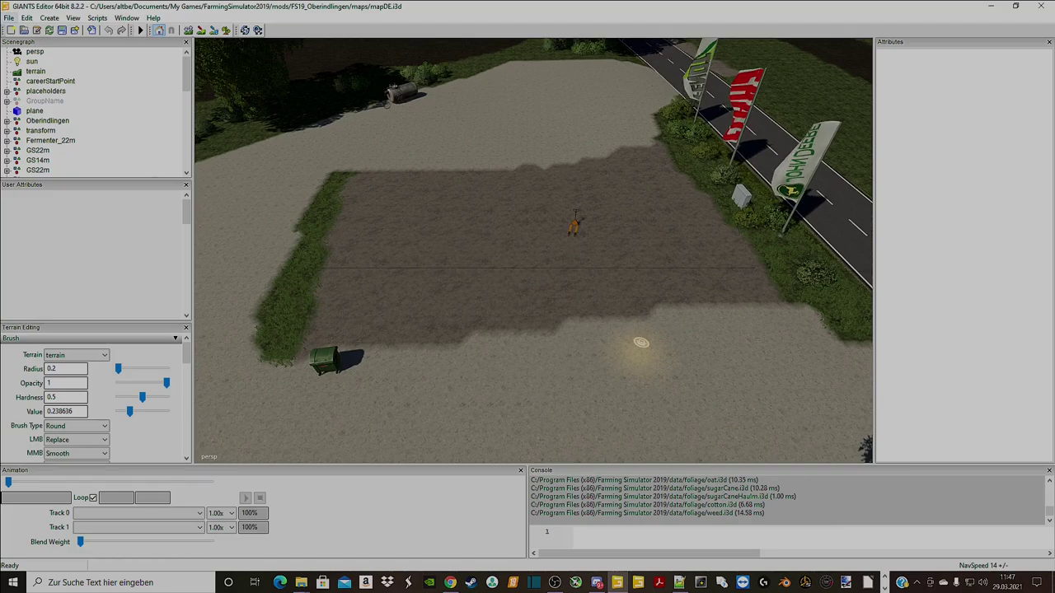
Import the FS19_Claas i3d file from the FS19_Werkstatt Claas folder into the map
click(9, 18)
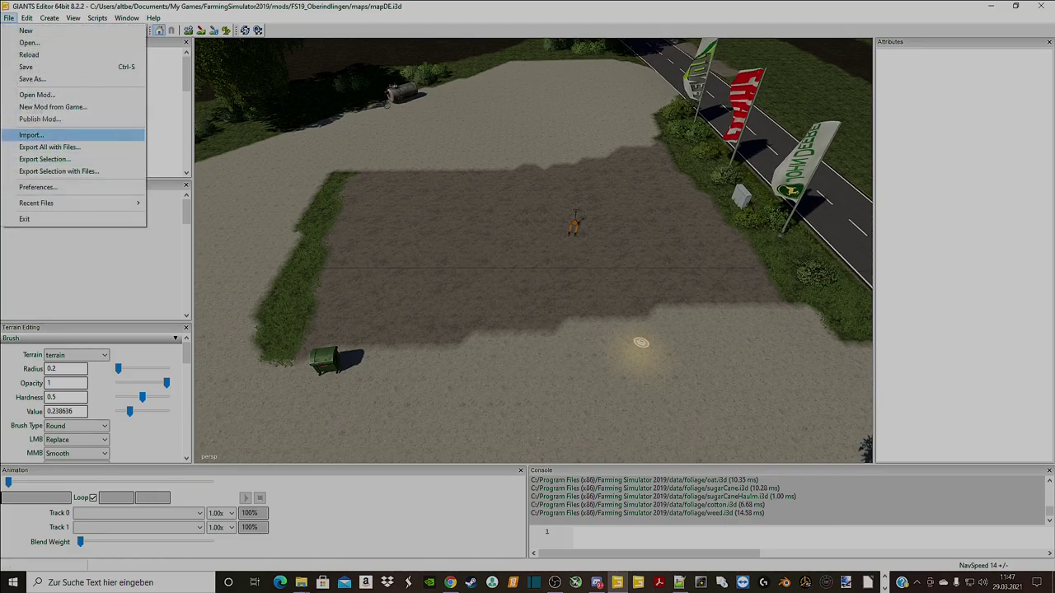
key(Return)
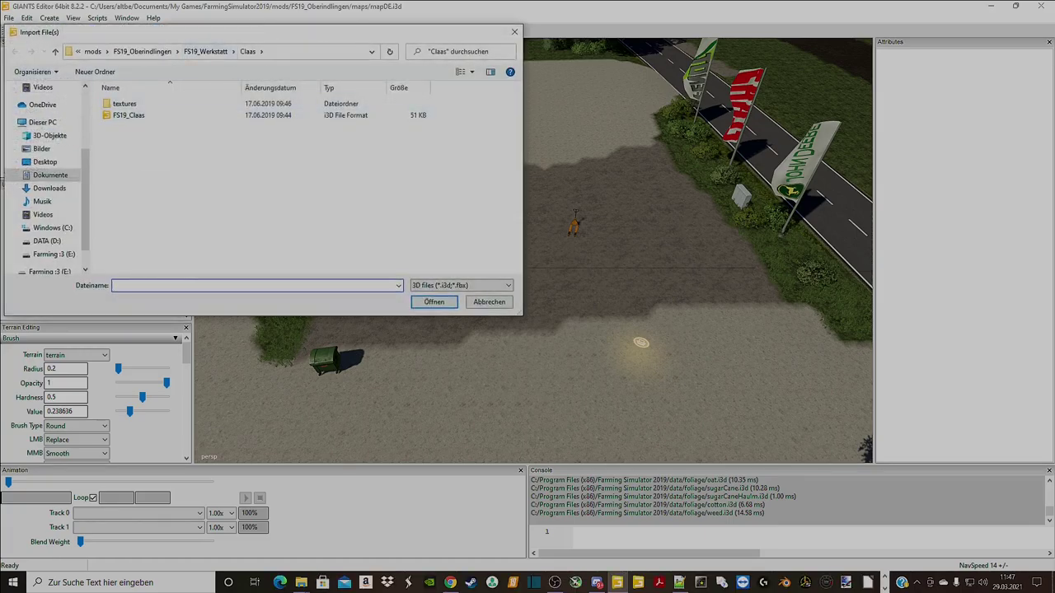
click(129, 116)
key(Return)
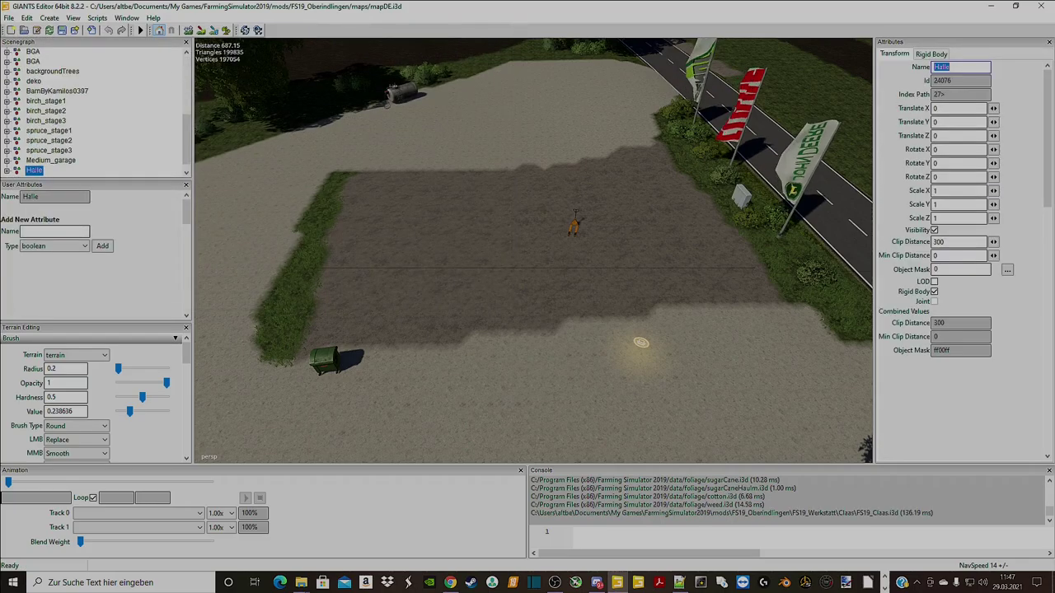
Position the imported Halle building at Translate X -575.772, Y 128.952 and Z -384.709
click(300, 582)
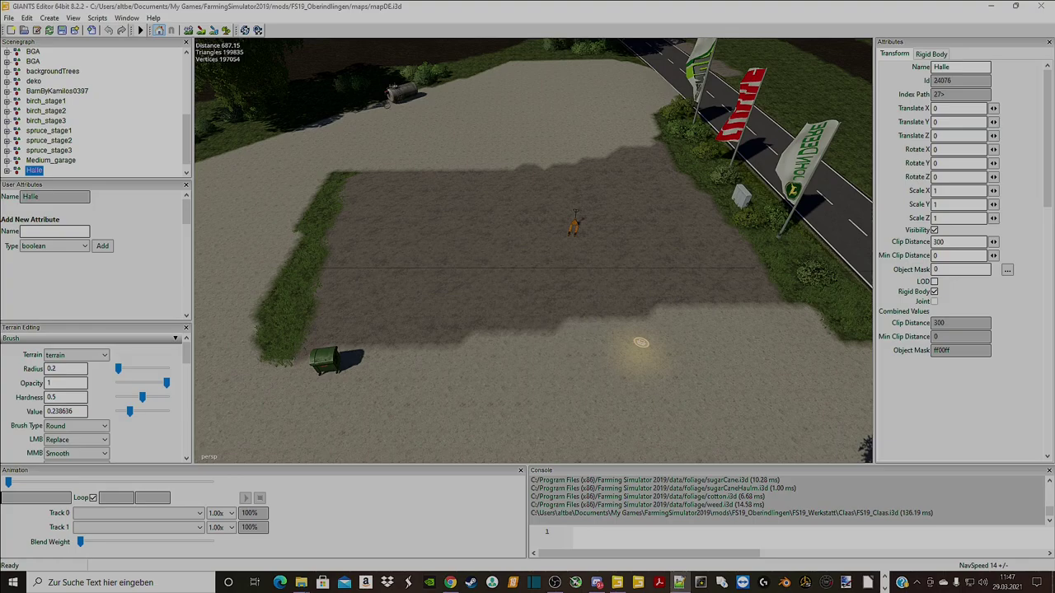
double_click(936, 108)
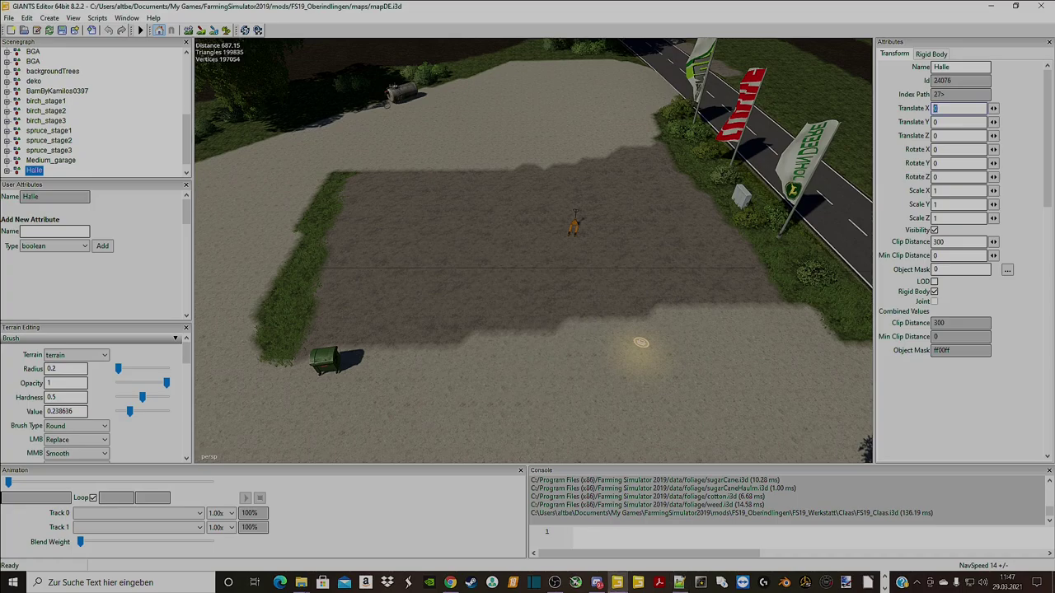
text(-575.772)
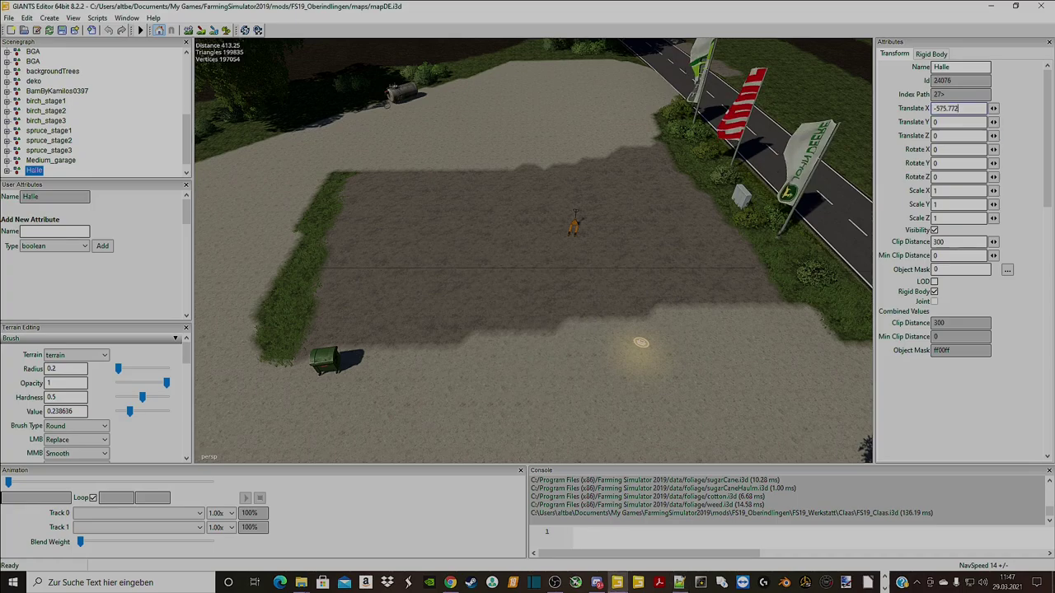
key(alt+Tab)
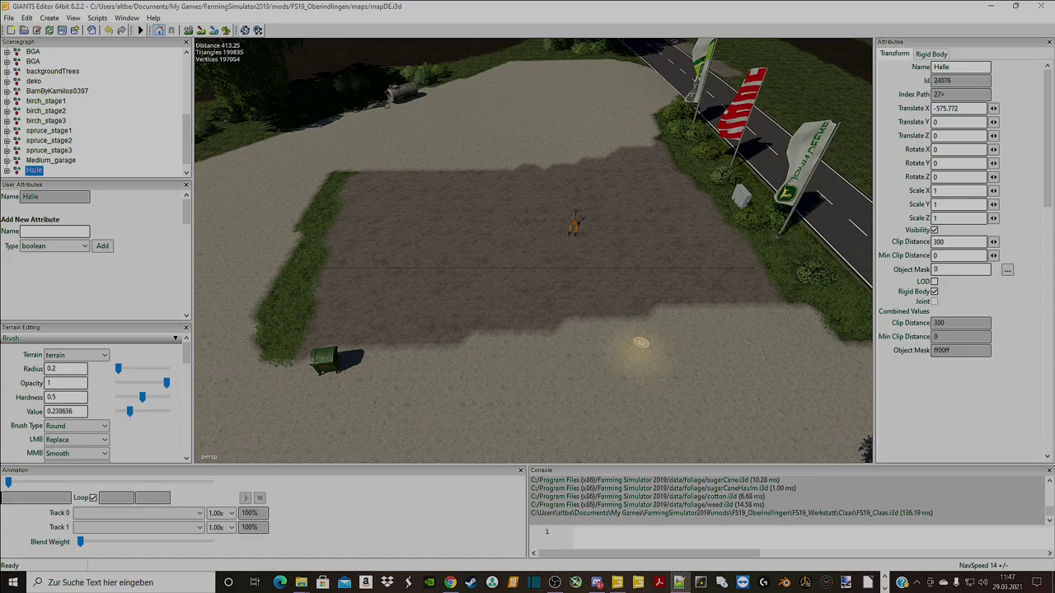
key(alt+Tab)
key(Tab)
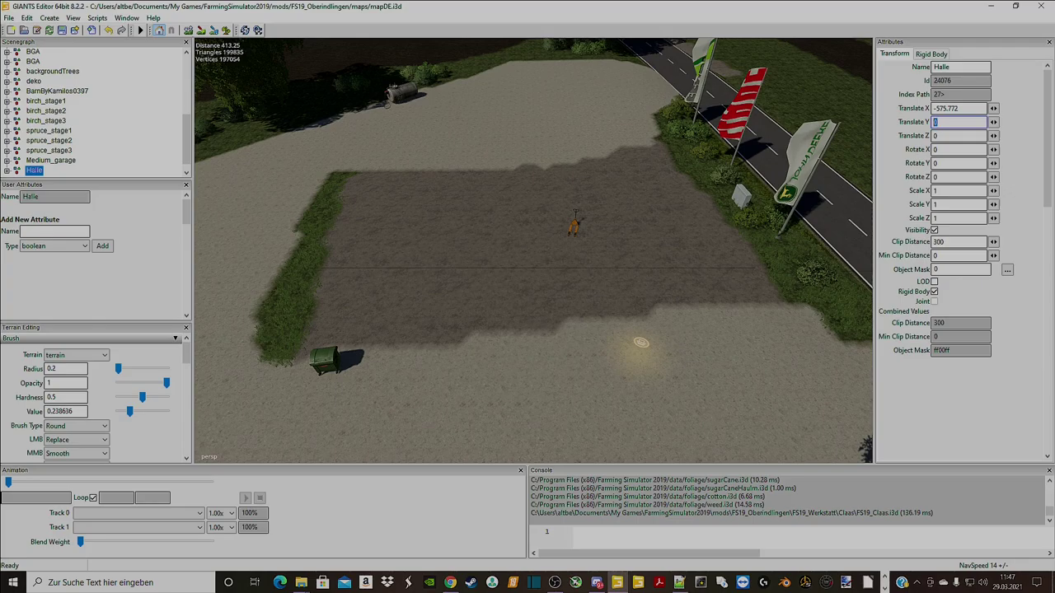
text(128.952)
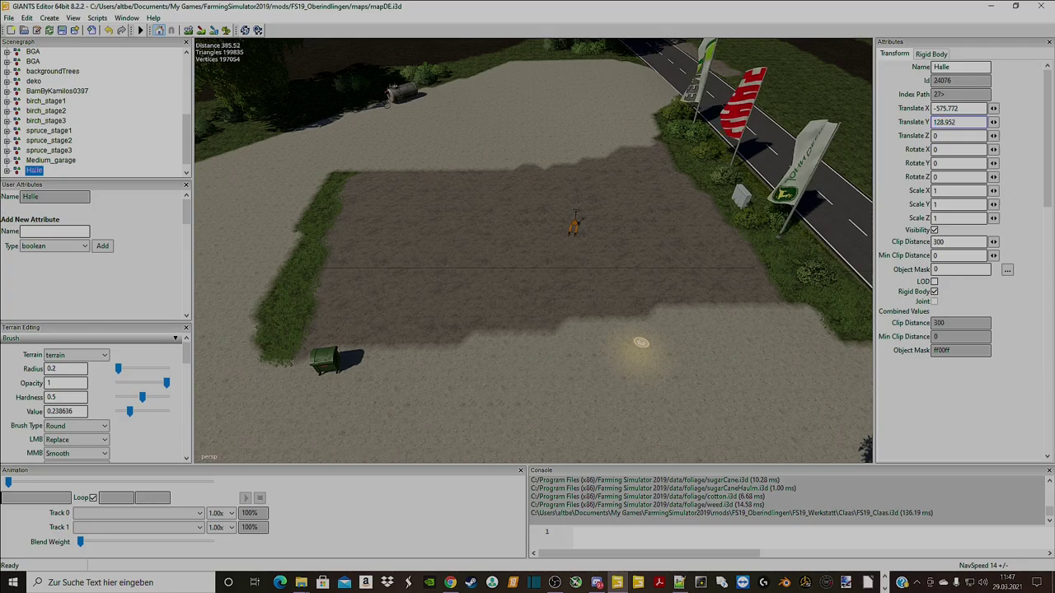
key(alt+Tab)
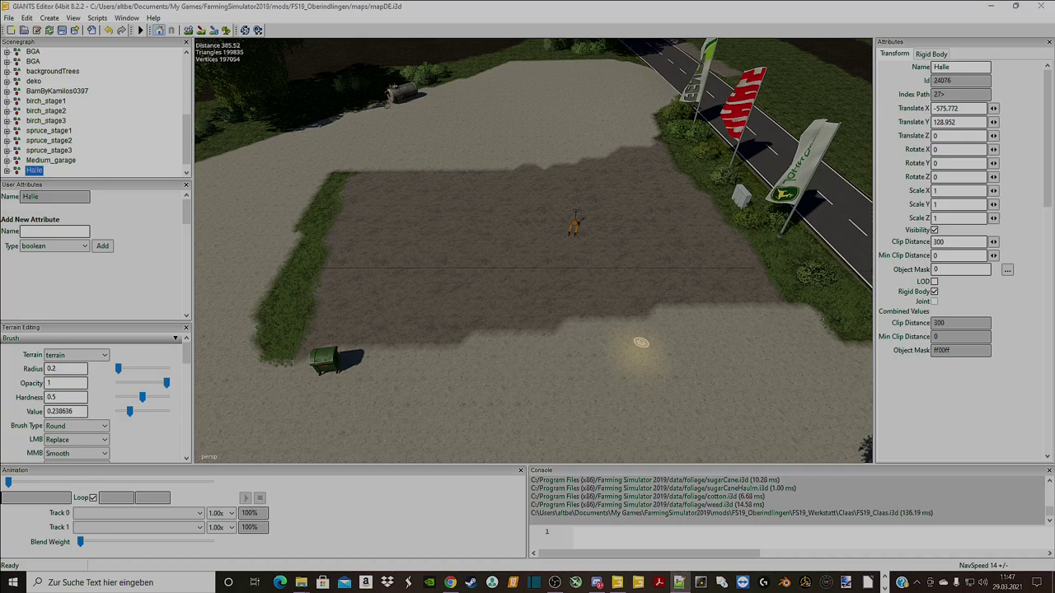
key(alt+Tab)
key(Tab)
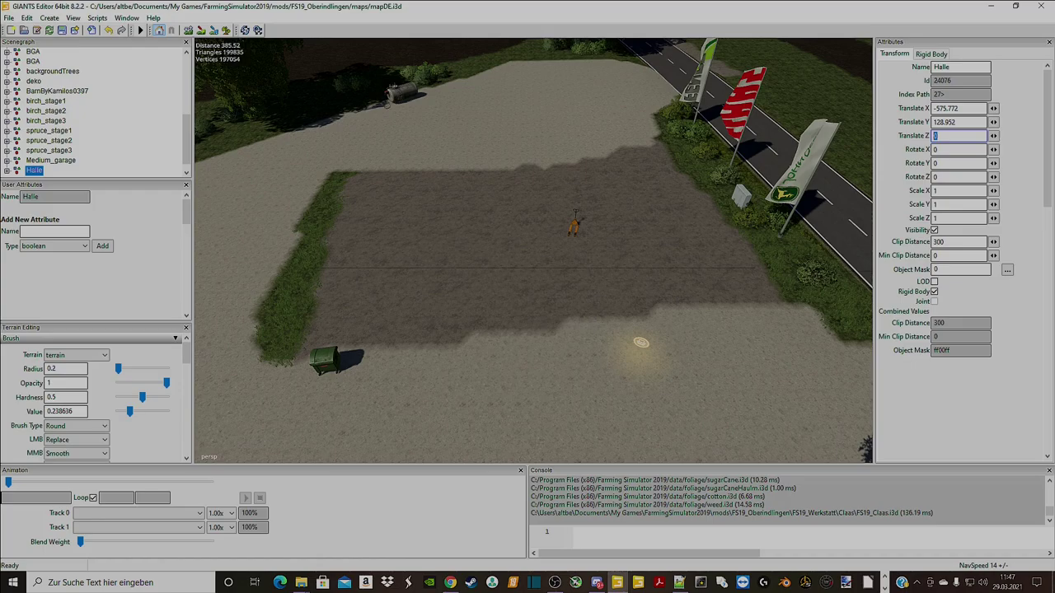
text(-384.709)
key(Return)
Rotate the Halle building to X 180, Y -8.366 and Z -180
key(Tab)
text(180)
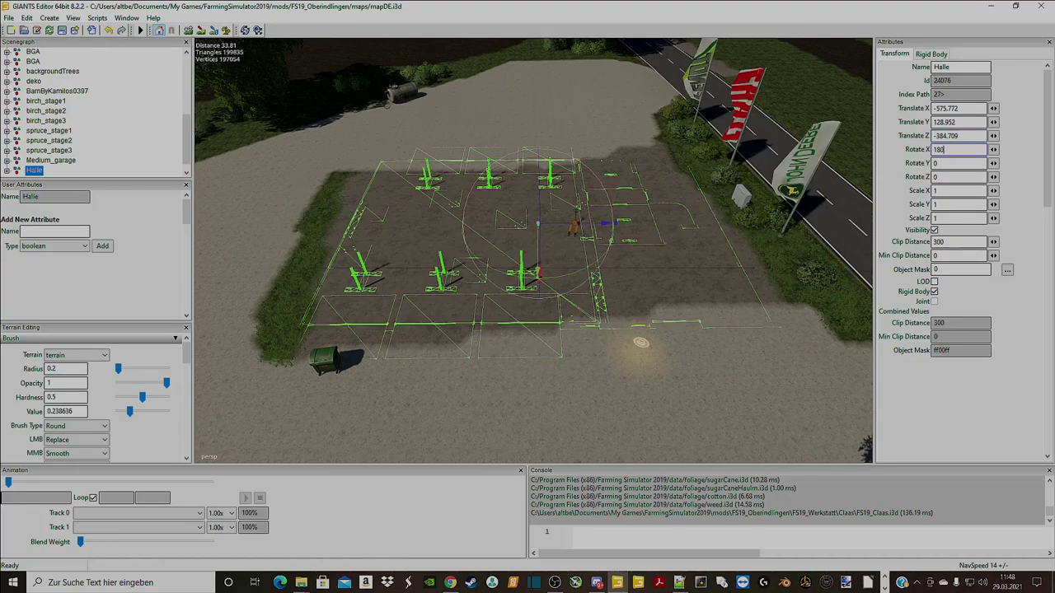
key(Tab)
key(Tab)
text(-180)
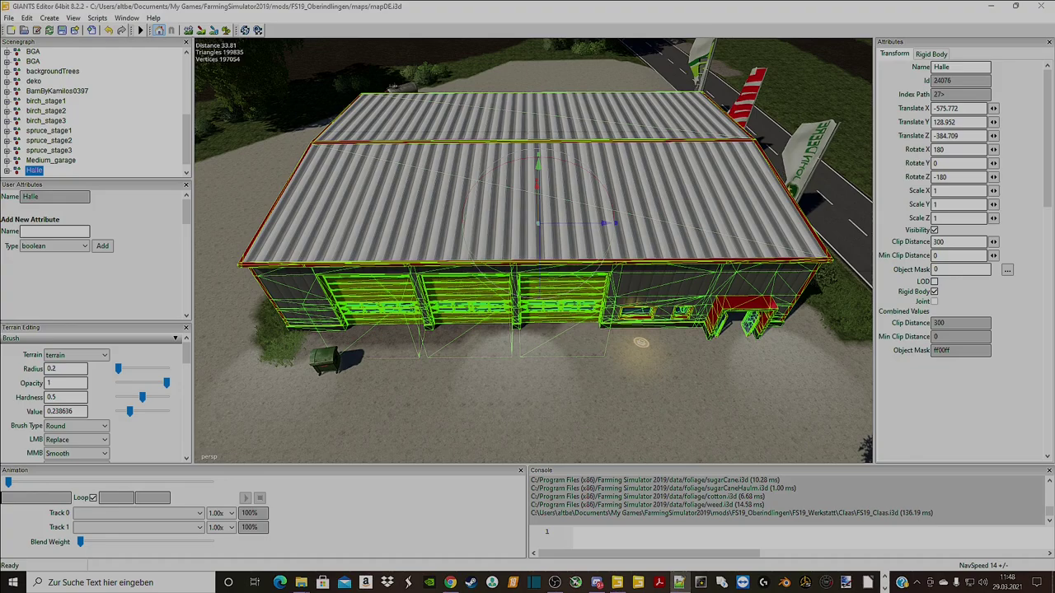
double_click(937, 163)
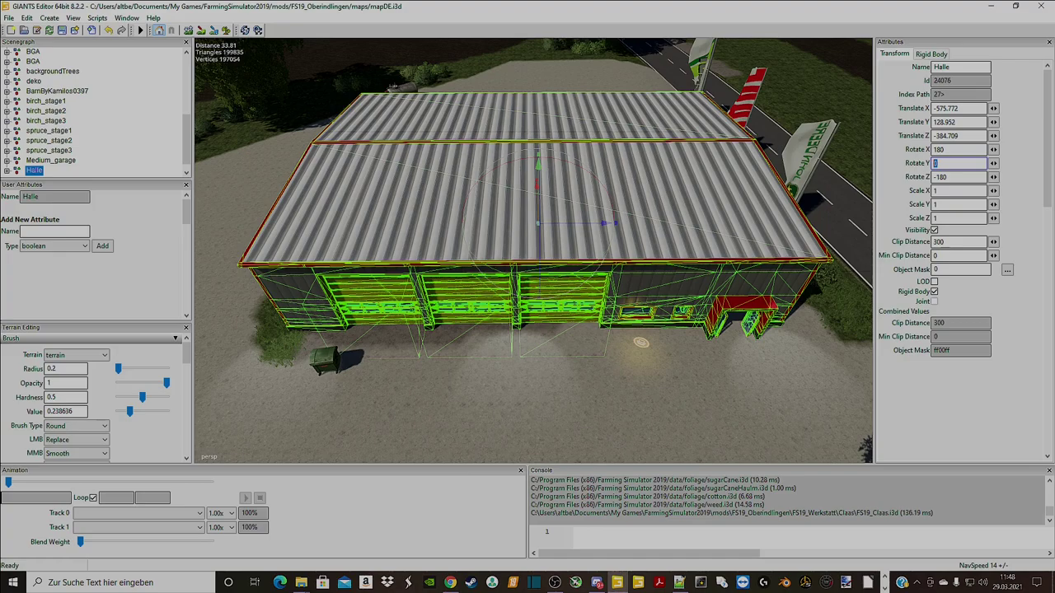
text(-8.366)
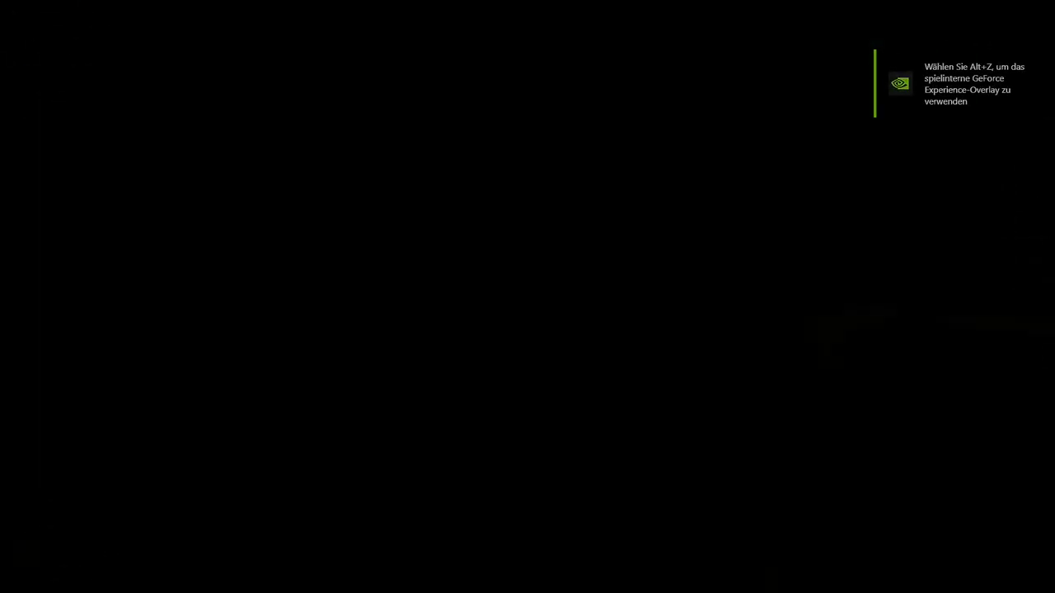
Switch to Farming Simulator 19, open the savegames and continue with the chosen savegame to its mod selection
key(Escape)
key(Return)
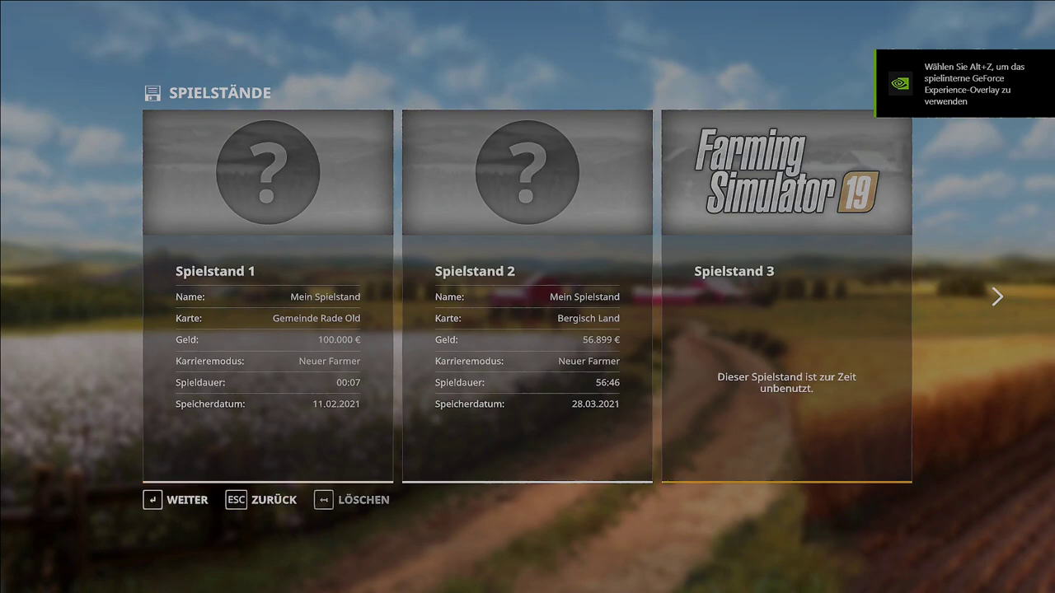
key(Right)
key(Right)
key(Return)
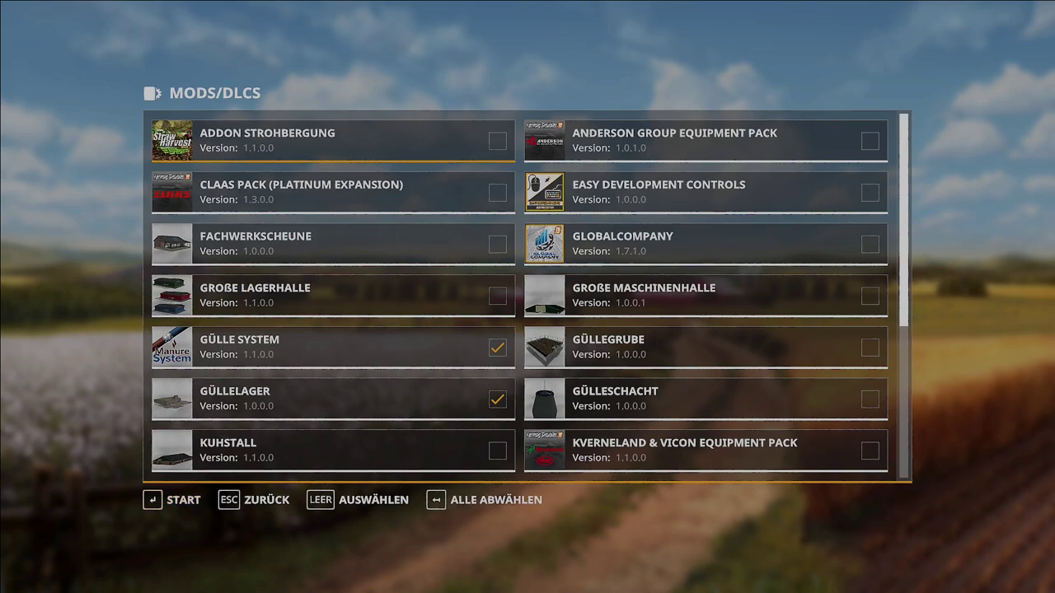
Deselect the Güllelager and Gülle System mods and enable the Ladenverkauf mod
double_click(498, 400)
double_click(497, 348)
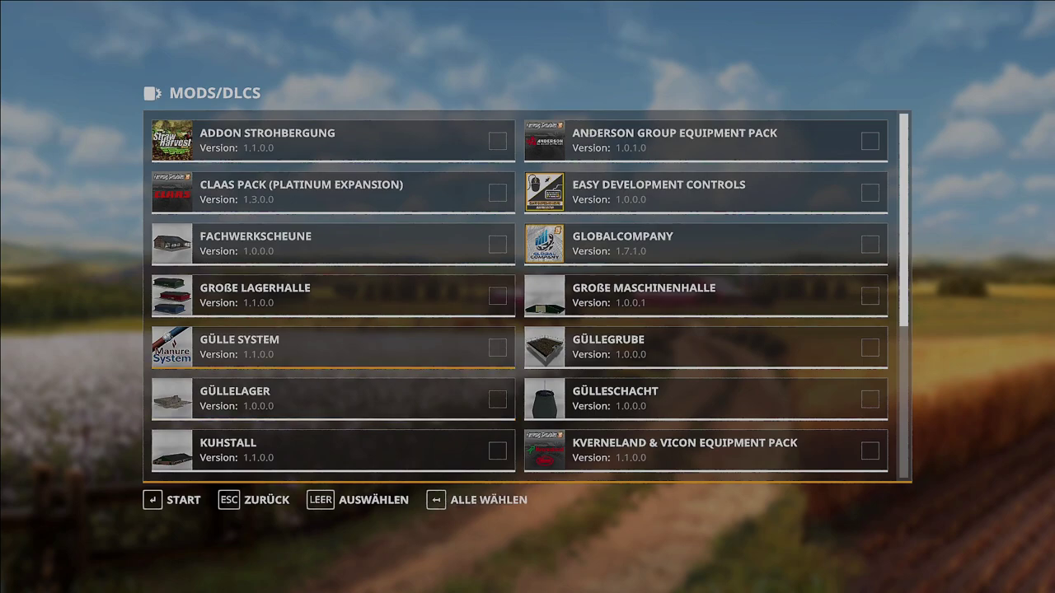
scroll(499, 451, down, 2)
key(Right)
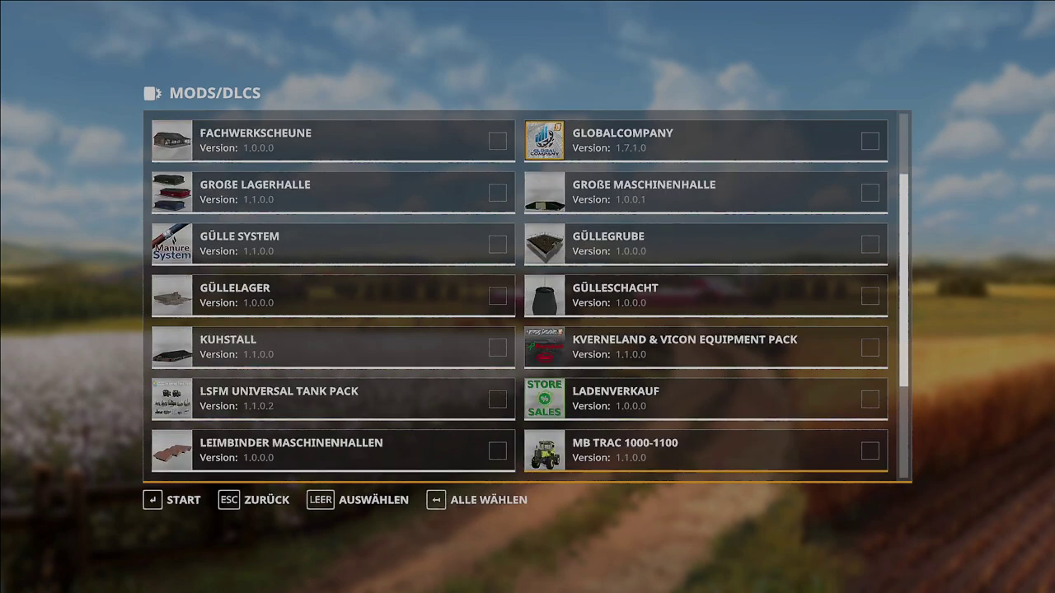
key(Up)
key(space)
Enable the Easy Development Controls mod and start the game on the Felsbrunn map
key(Up)
key(Up)
key(Left)
key(Up)
key(Up)
key(Up)
key(Up)
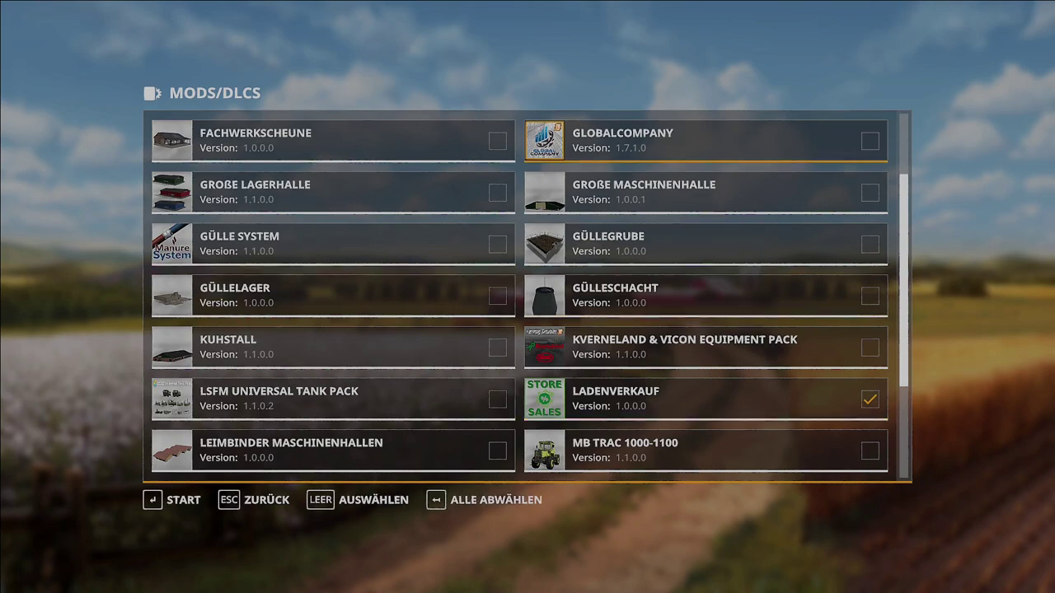
key(Up)
key(Right)
key(Down)
key(space)
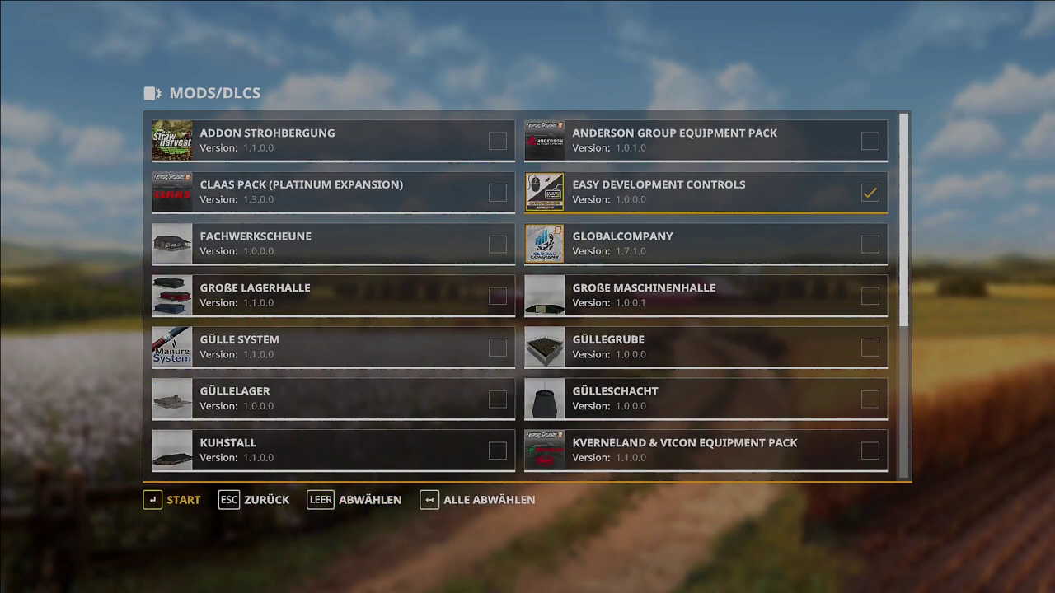
key(Return)
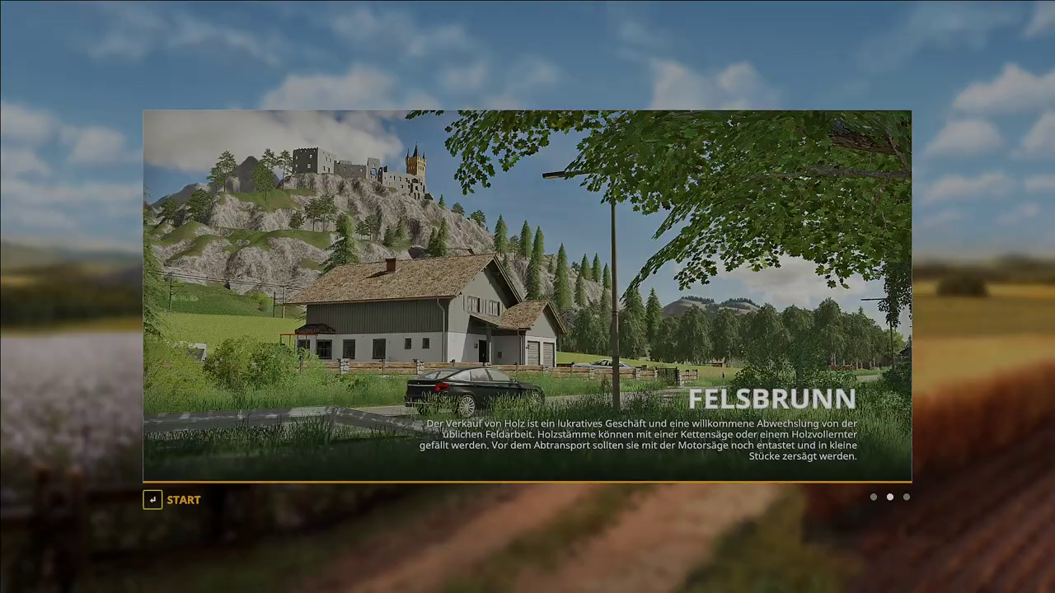
key(Return)
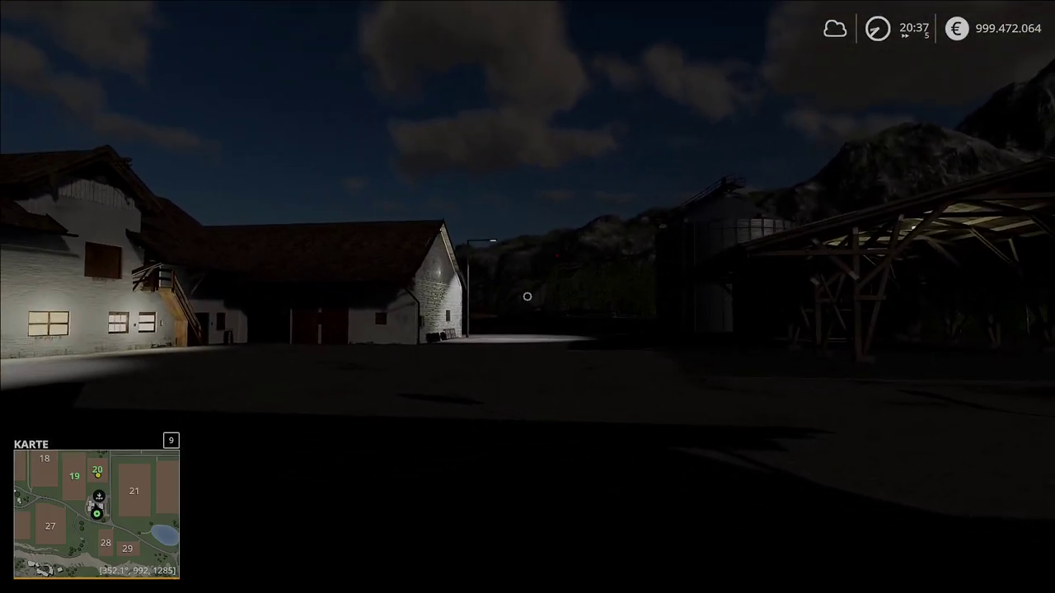
Set the time of day to 09:00 in the Umgebung settings of Easy Development Commands and return to the game
key(alt+e)
click(473, 30)
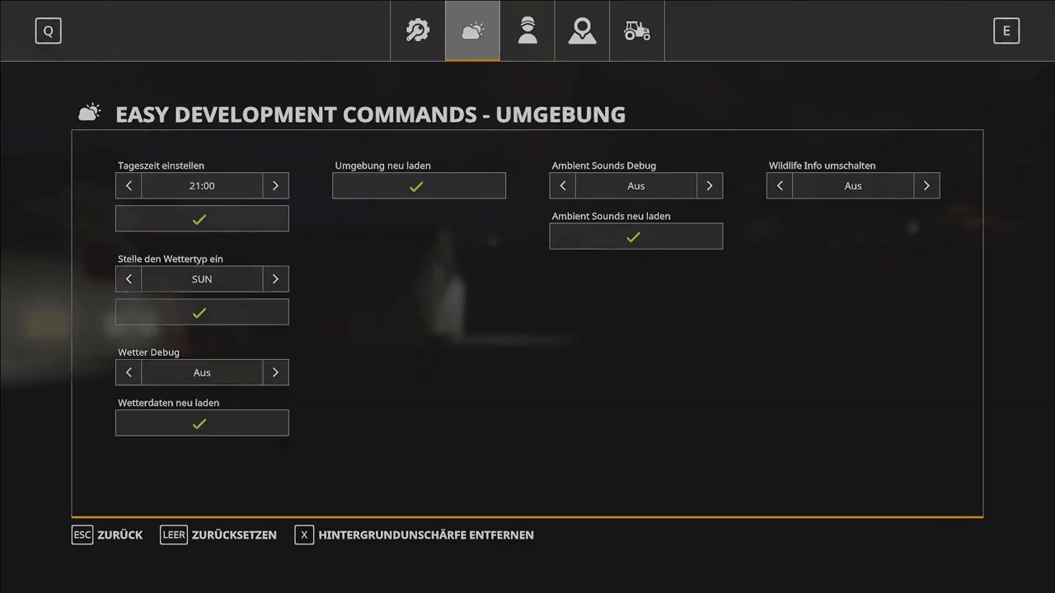
key(Down)
key(Left)
key(Left)
key(Left)
key(Left)
key(Left)
key(Left)
key(Left)
key(Left)
key(Left)
key(Left)
key(Left)
key(Left)
key(Down)
key(Return)
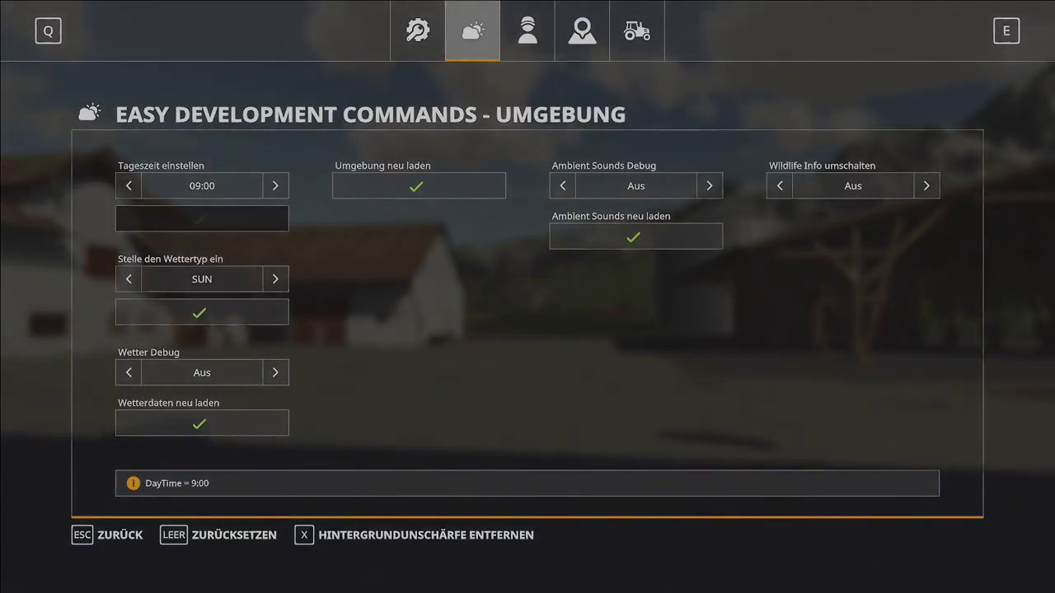
key(Escape)
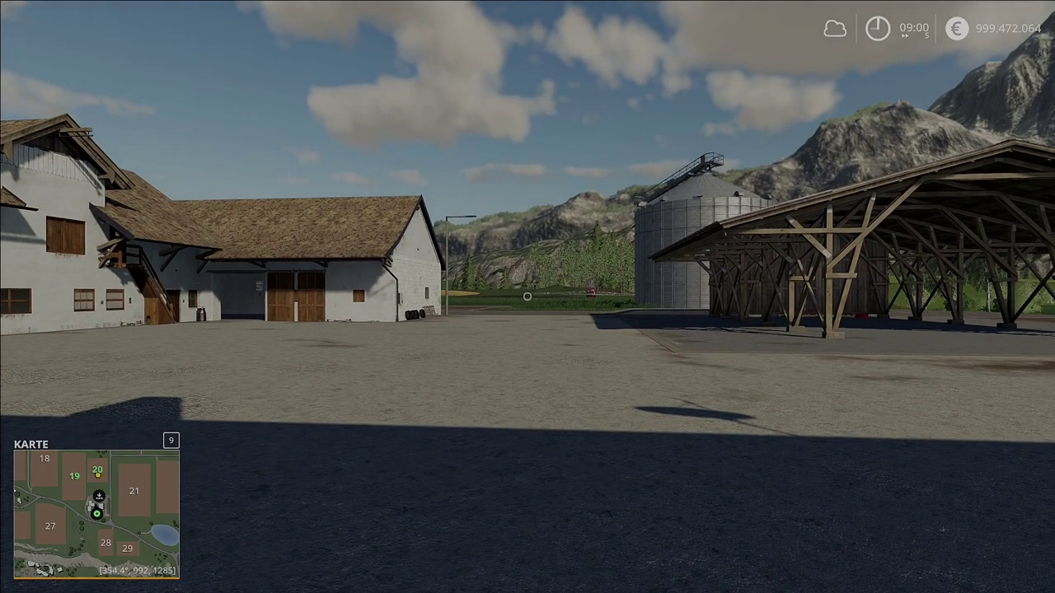
Travel to the Shop location using the game map
key(Escape)
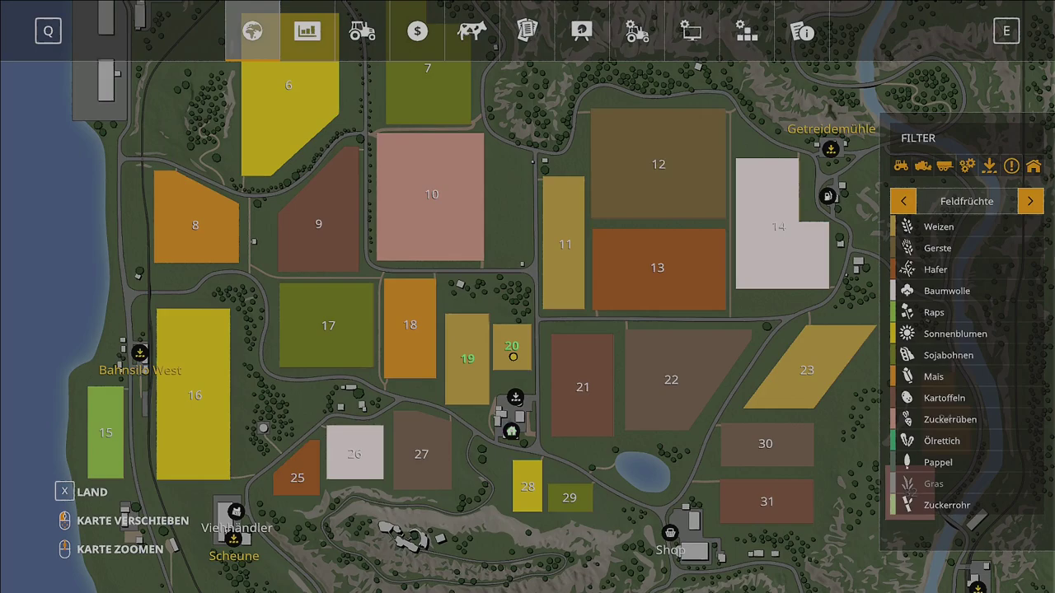
click(670, 533)
click(453, 548)
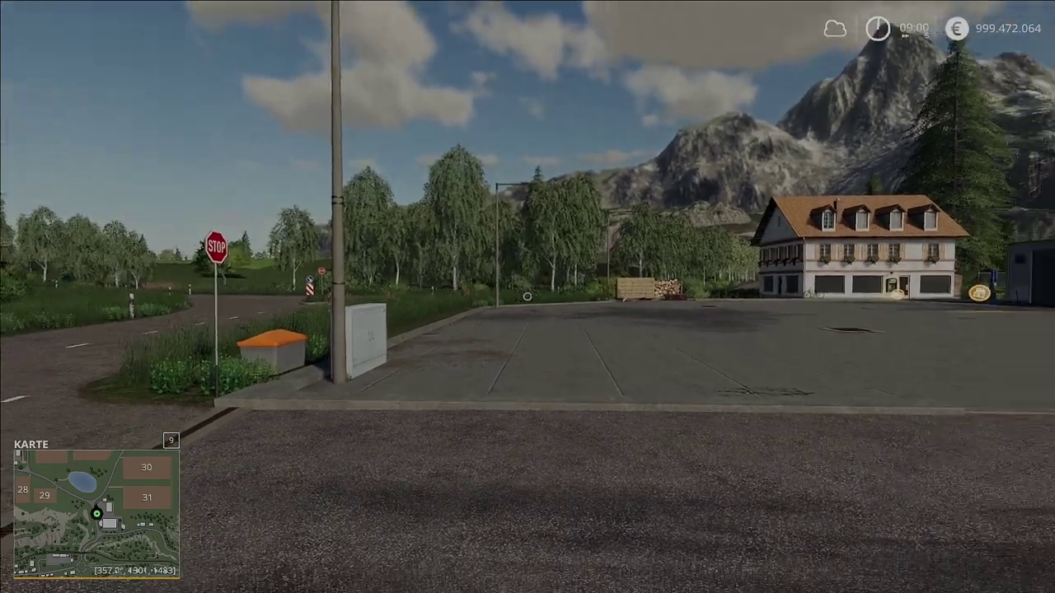
Hide the minimap overlay and look around the shop yard
key(m)
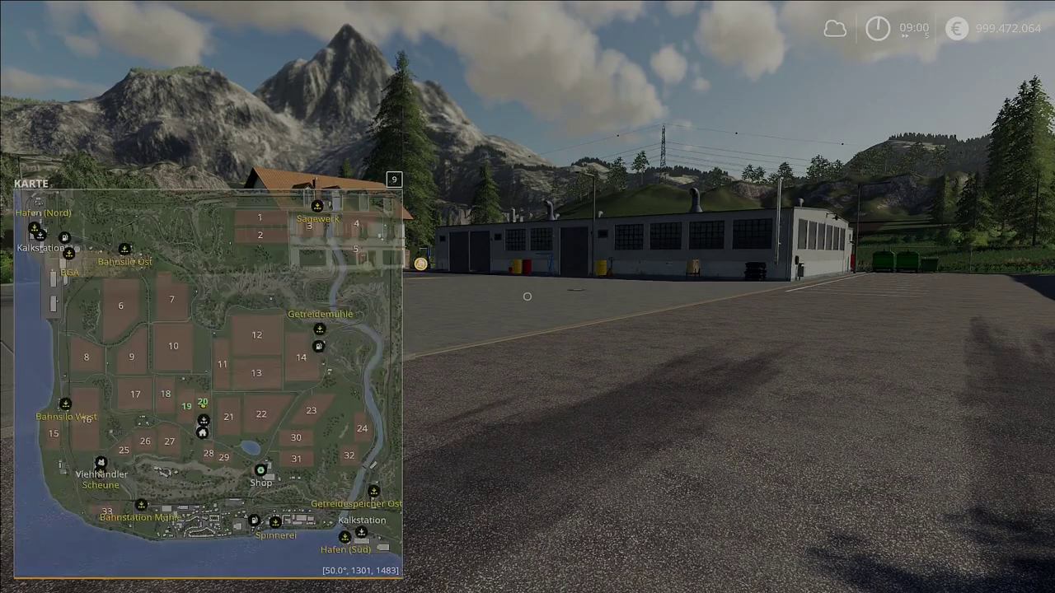
key(m)
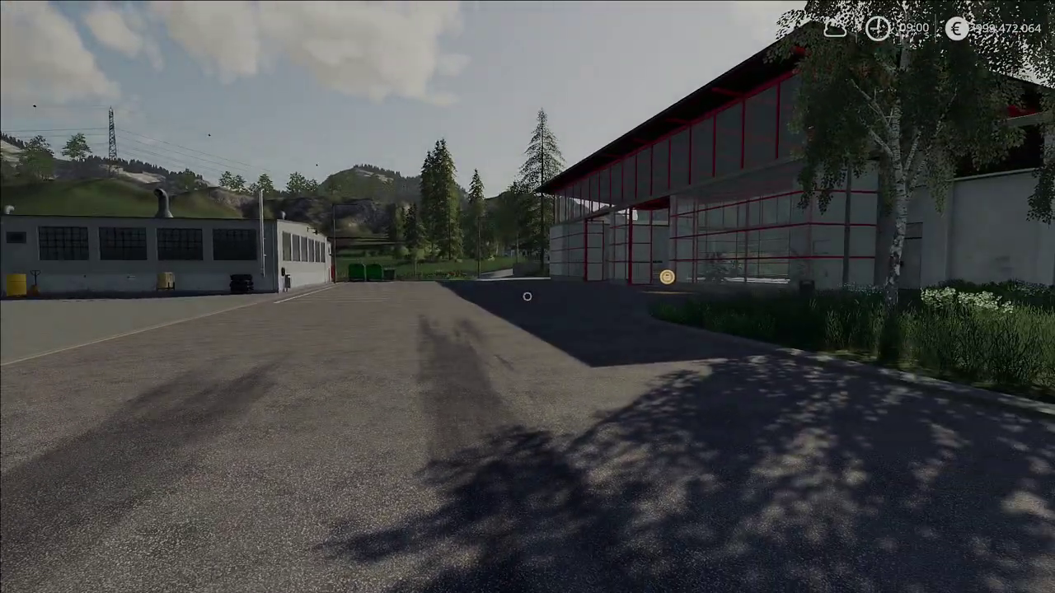
key(w)
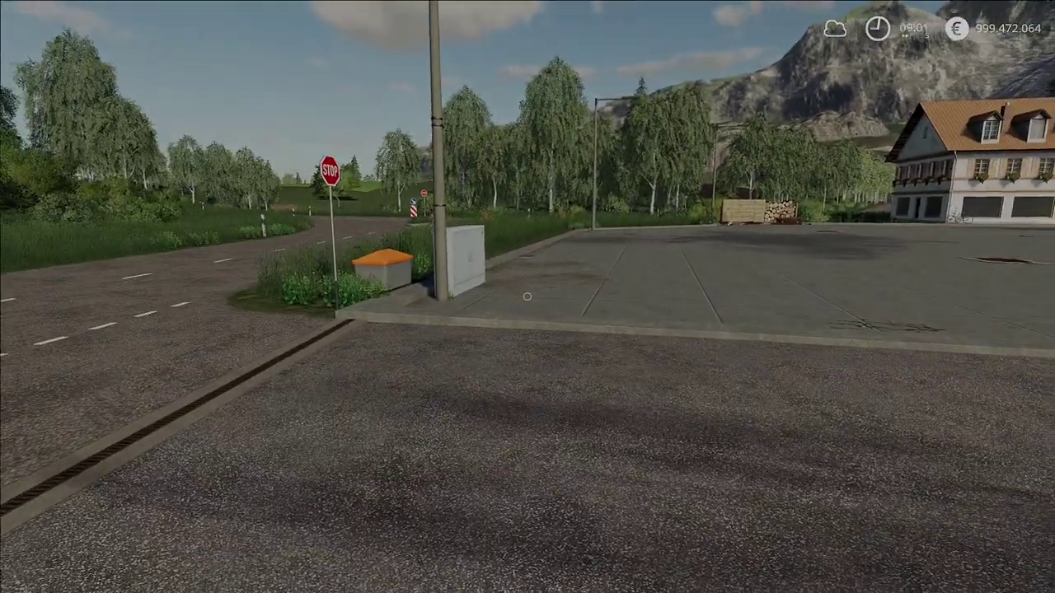
Run the command ssStartStoreSale true in the developer console and return to the game
key(grave)
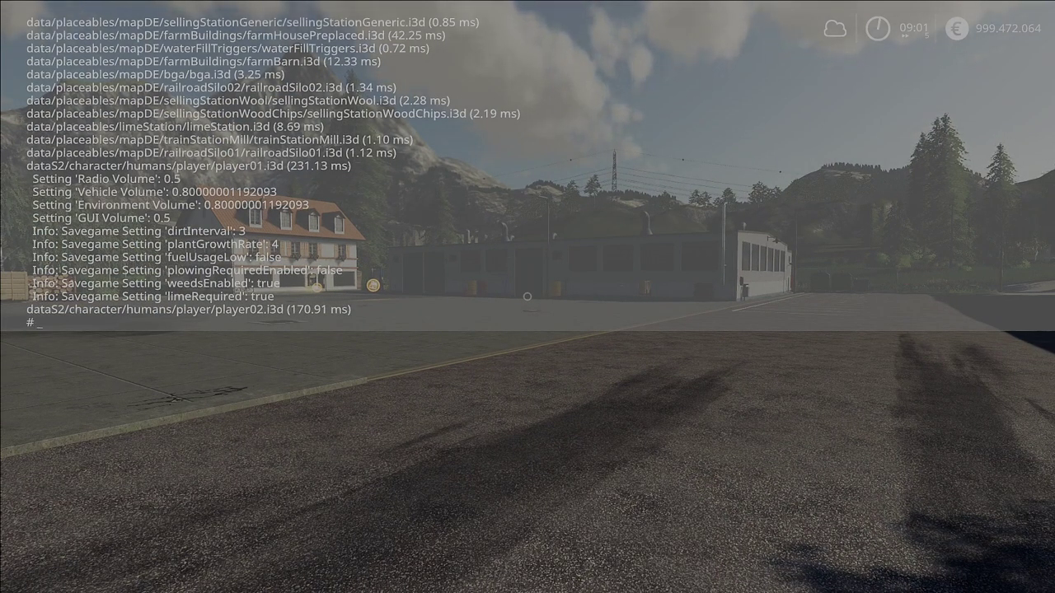
text(ss)
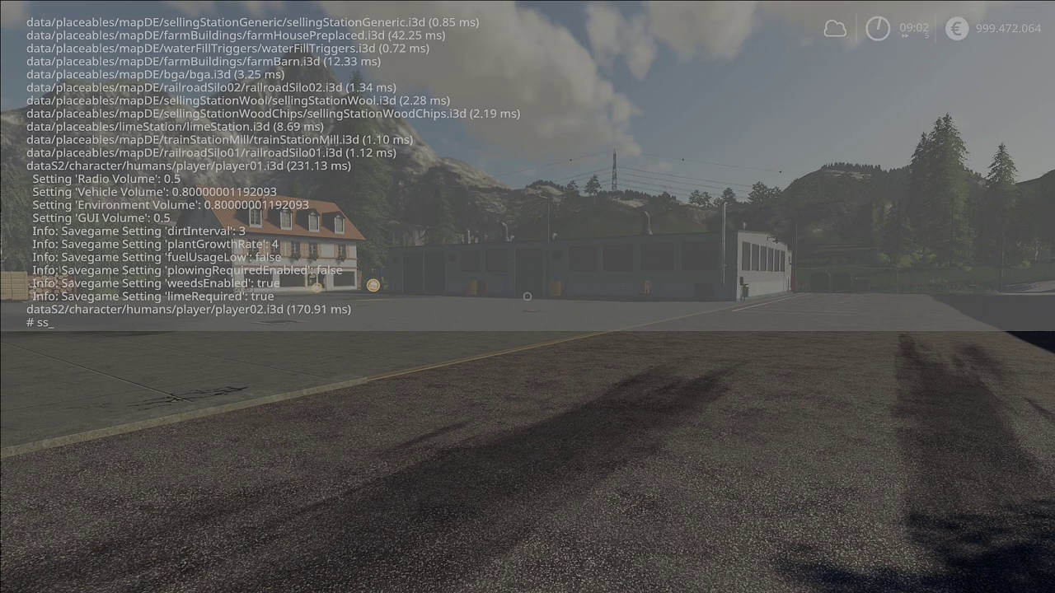
text(St)
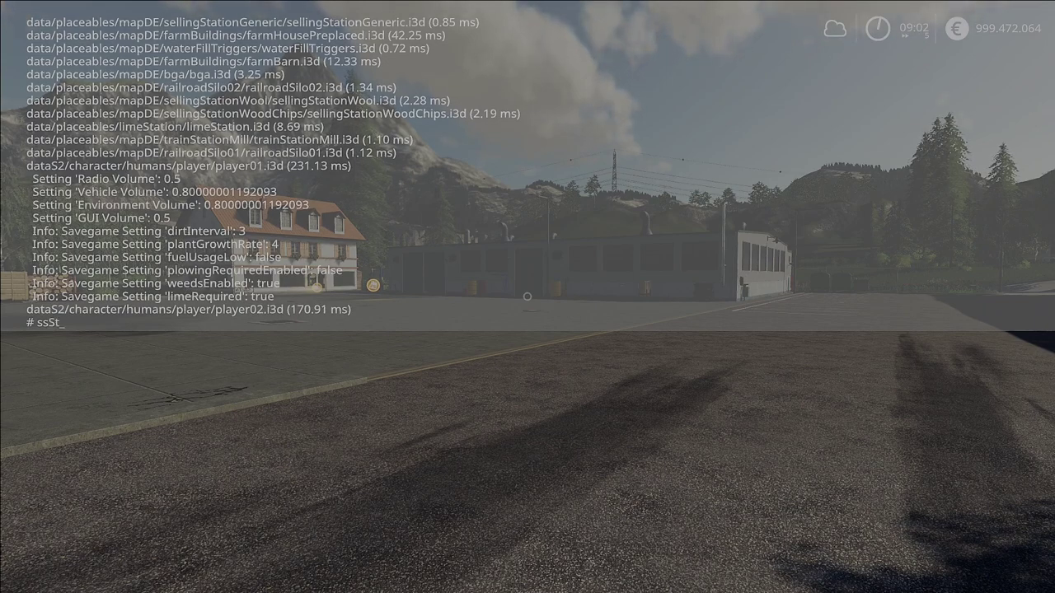
text(art)
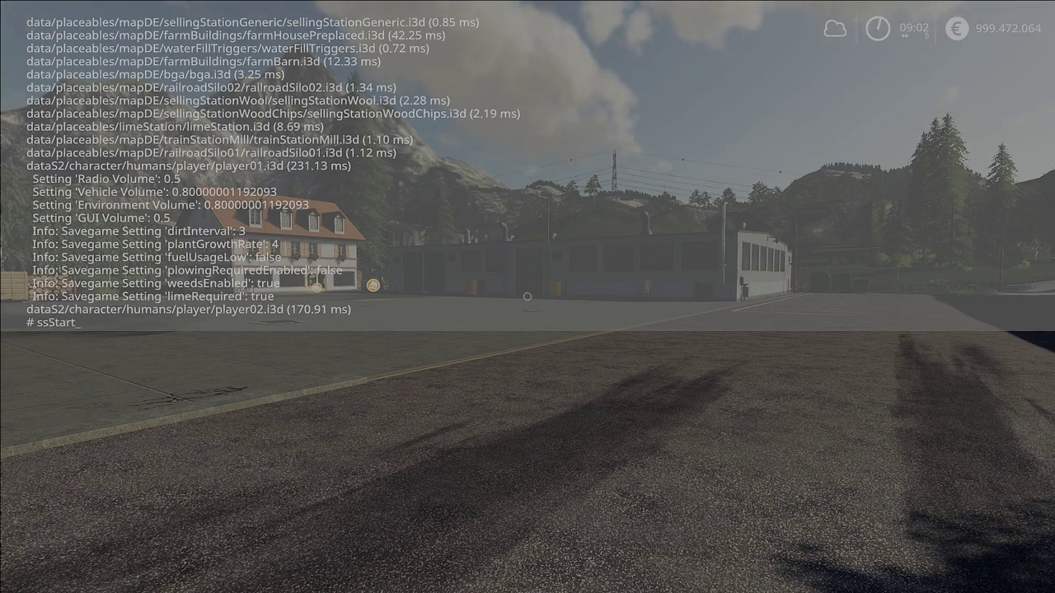
text(Store)
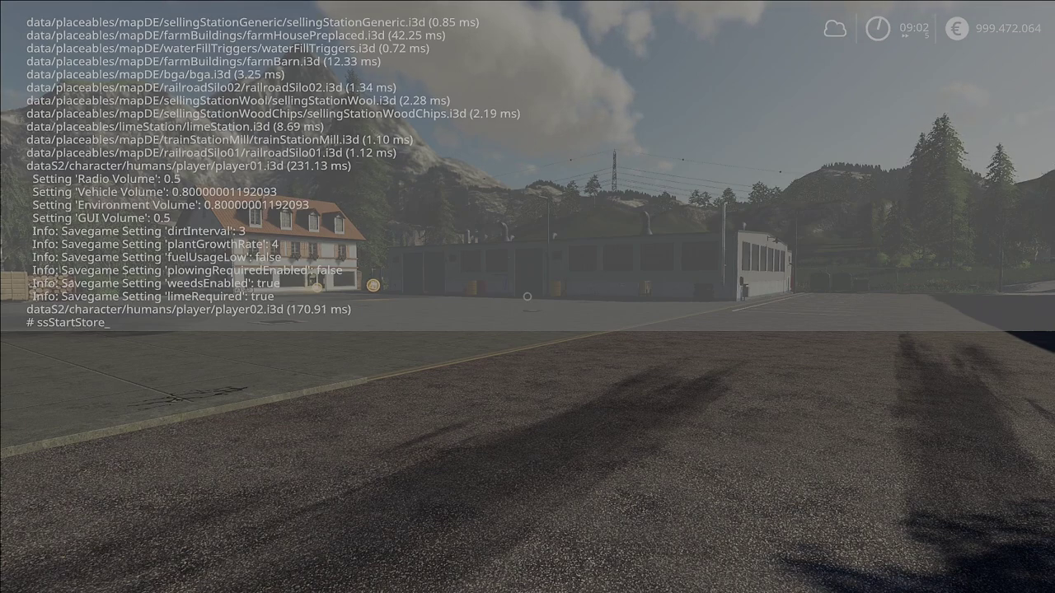
text(Sale)
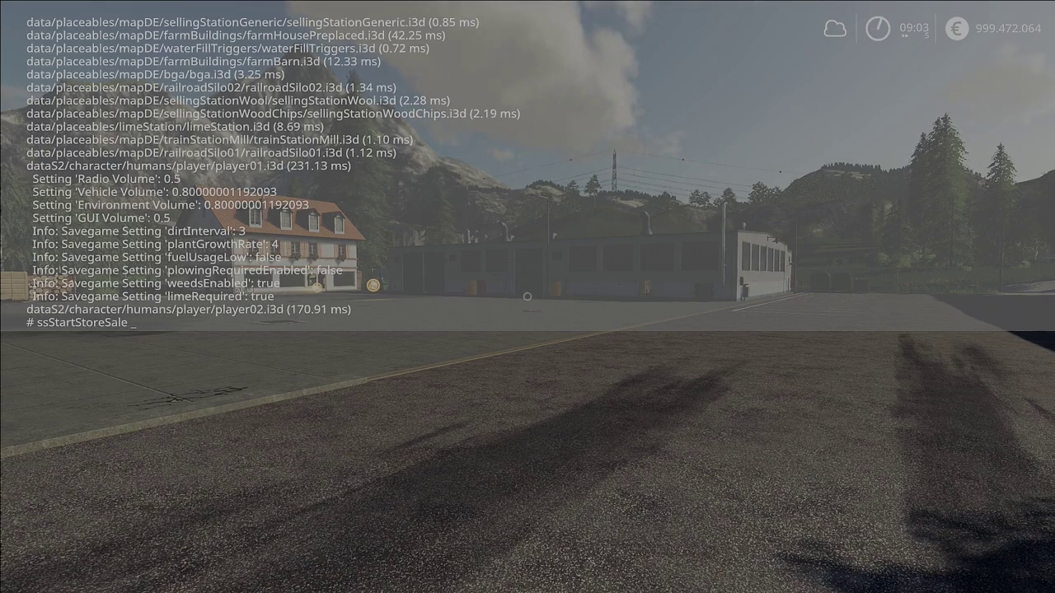
text(true)
key(Return)
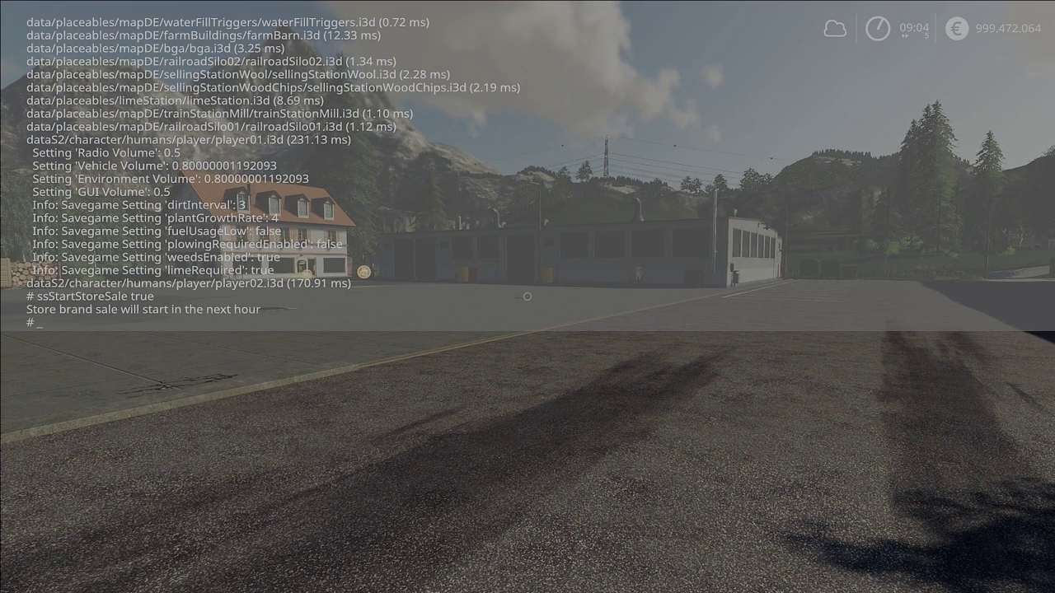
key(grave)
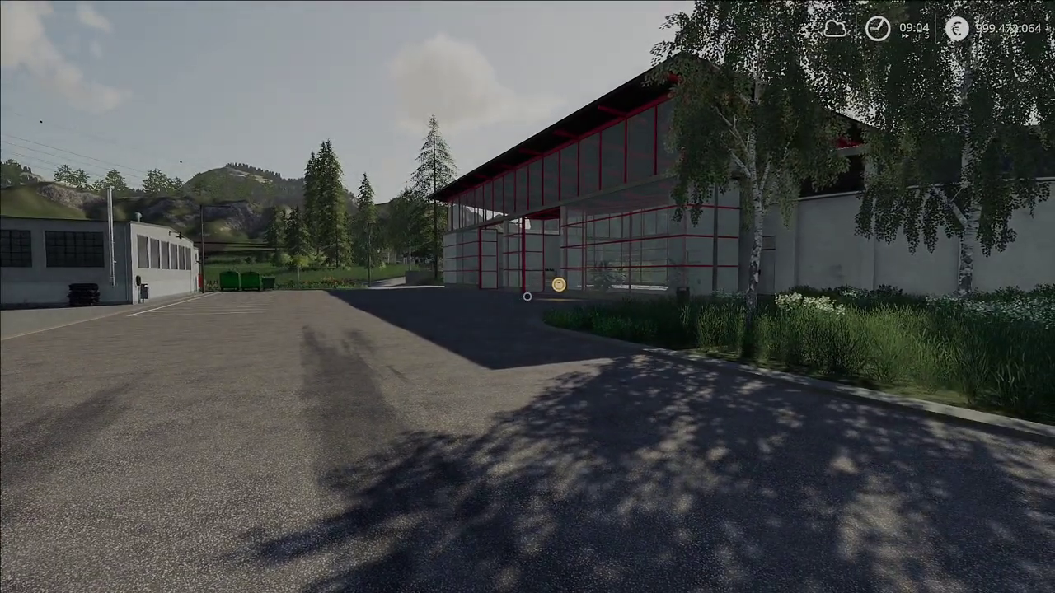
Fast-forward the game time past 10:00 and set the time speed back to 1
key(8)
key(8)
key(8)
key(8)
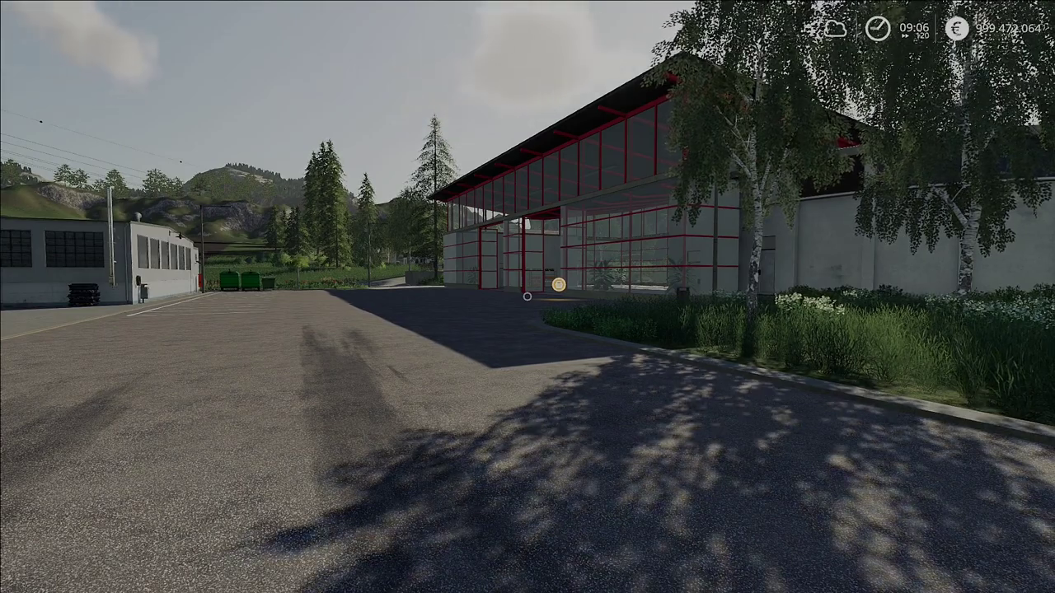
key(5)
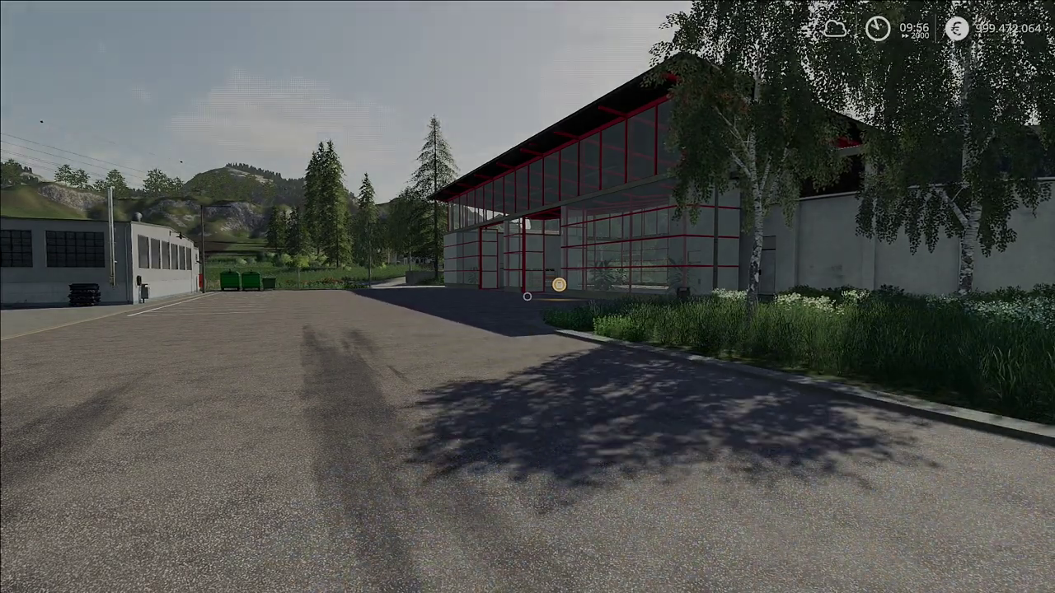
key(7)
key(7)
key(7)
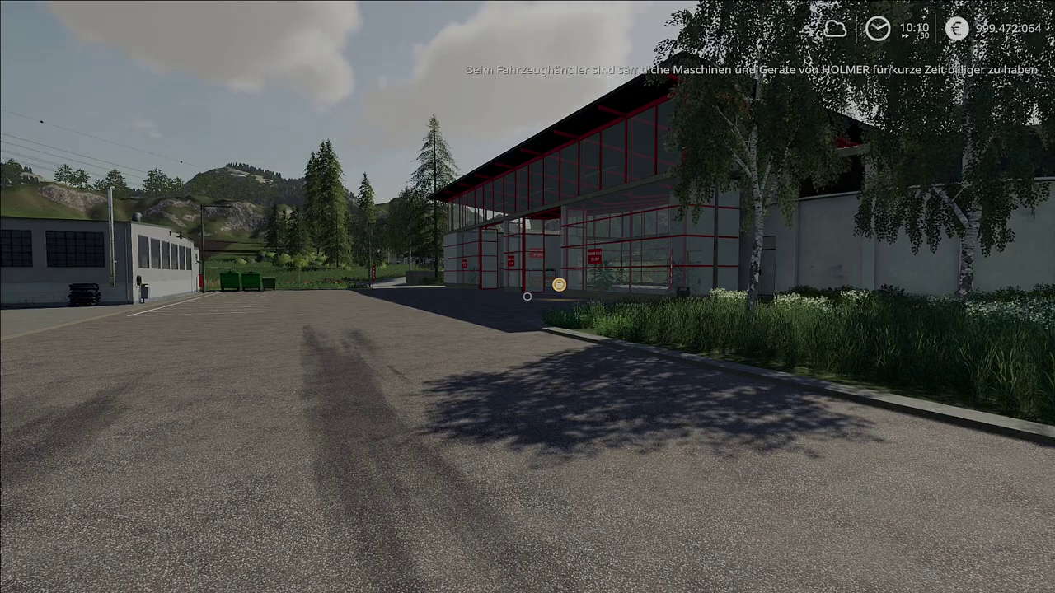
key(4)
Walk to the shop building and examine the brand sale sign on its glass front
key(w)
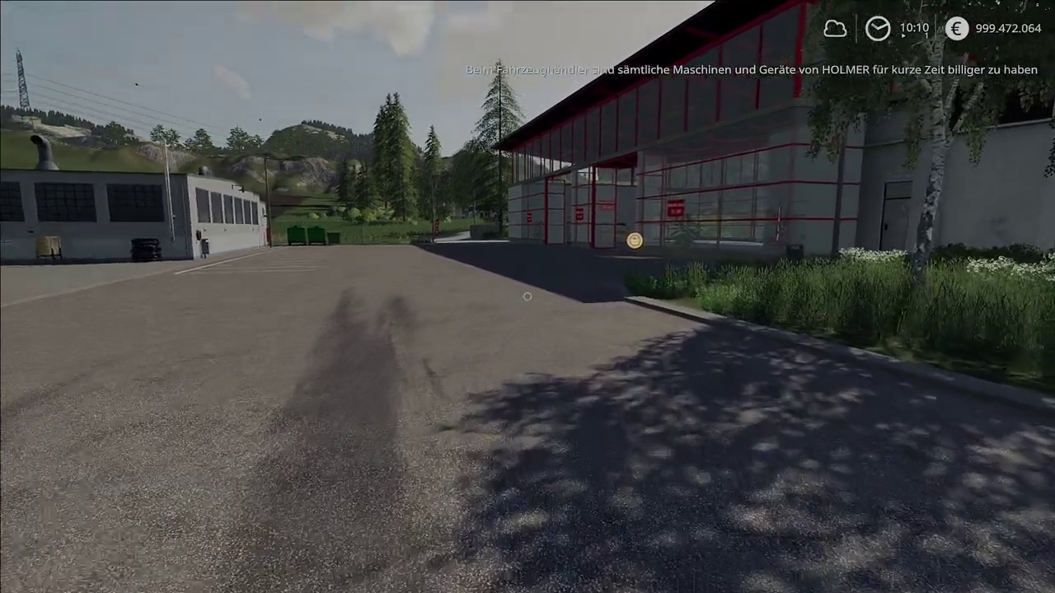
key(w)
key(w)
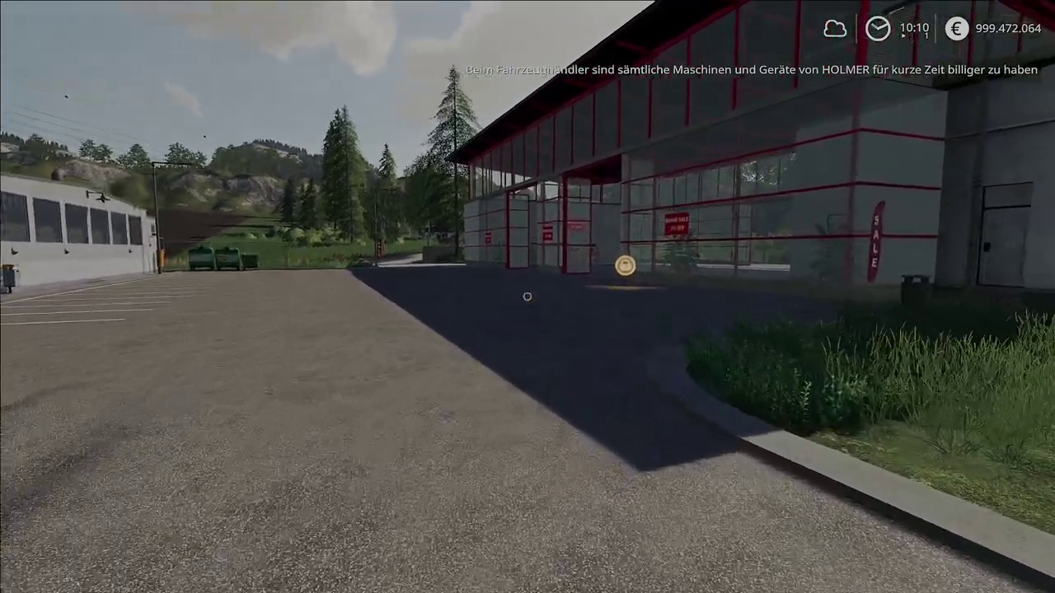
key(w)
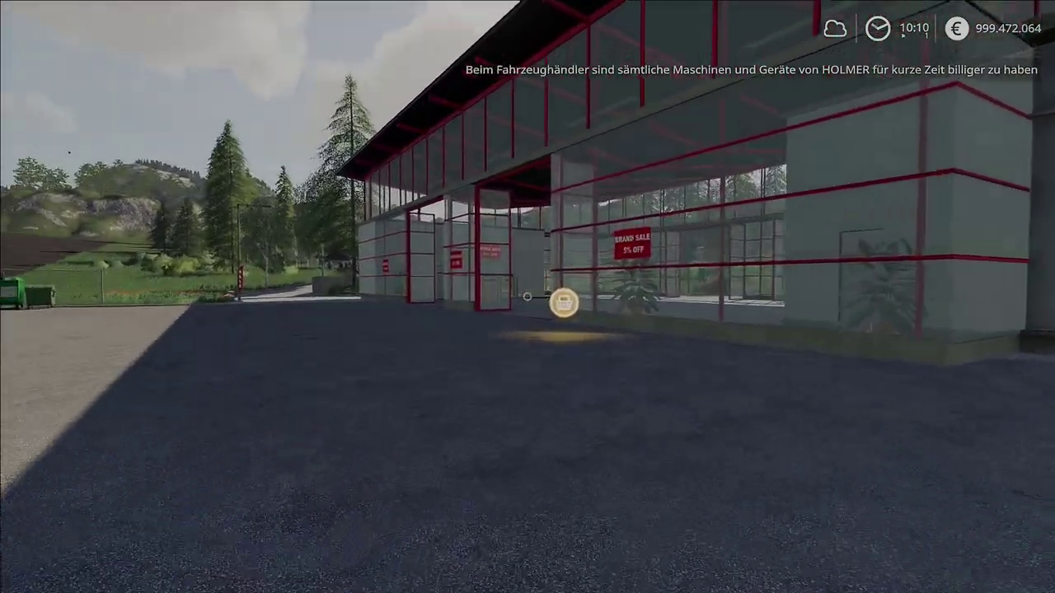
key(w)
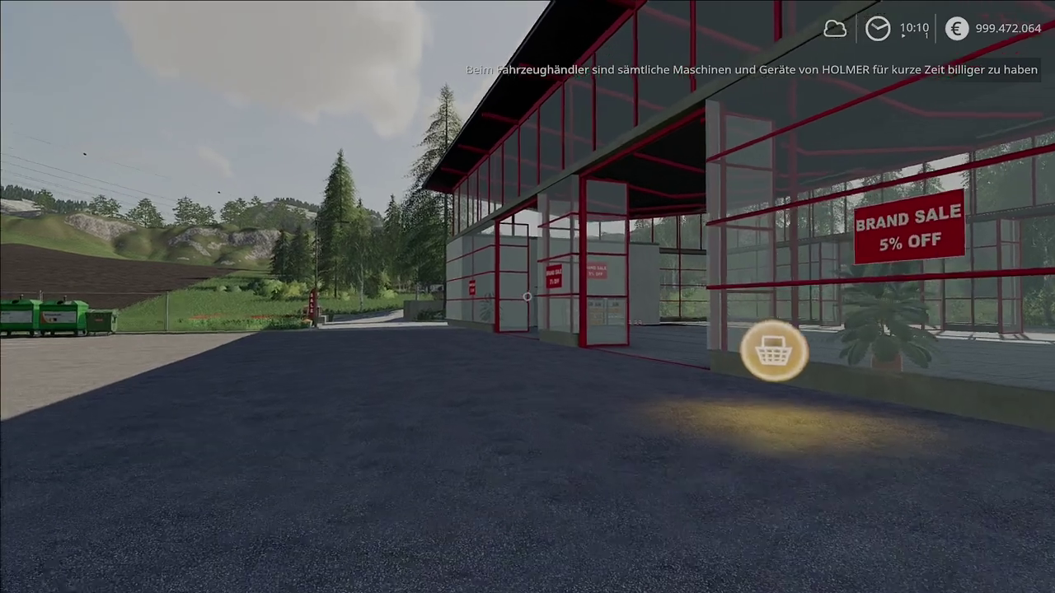
key(w)
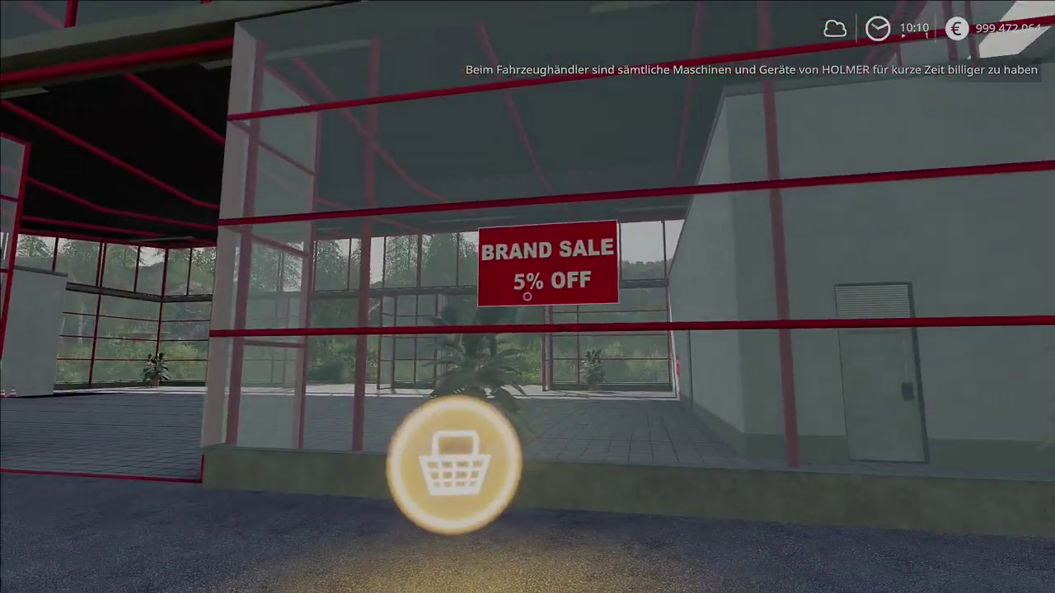
Examine the SALE flag beside the shop and the flags placed around the yard and road
key(w)
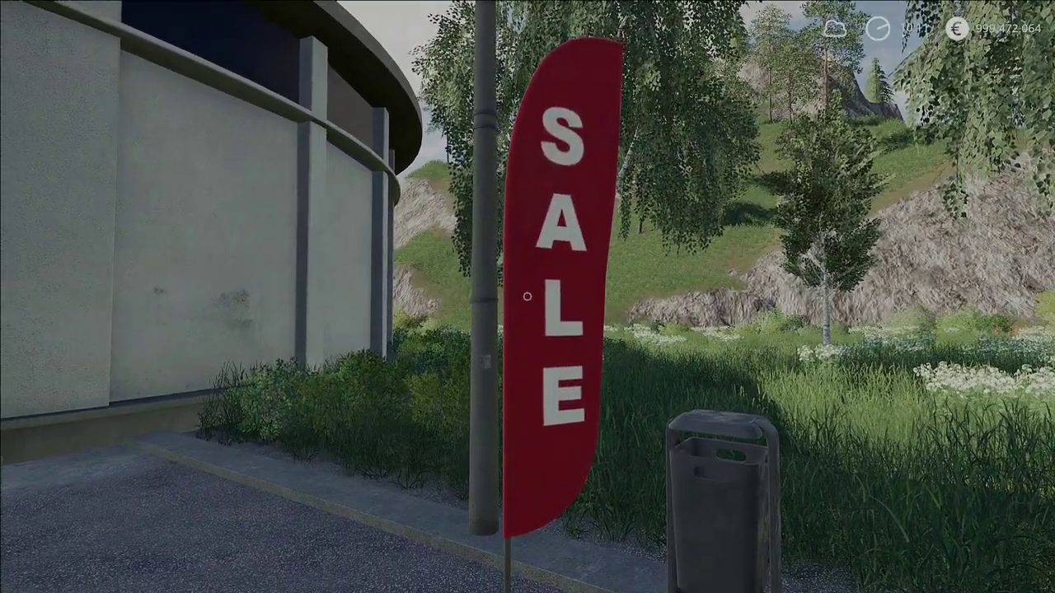
key(s)
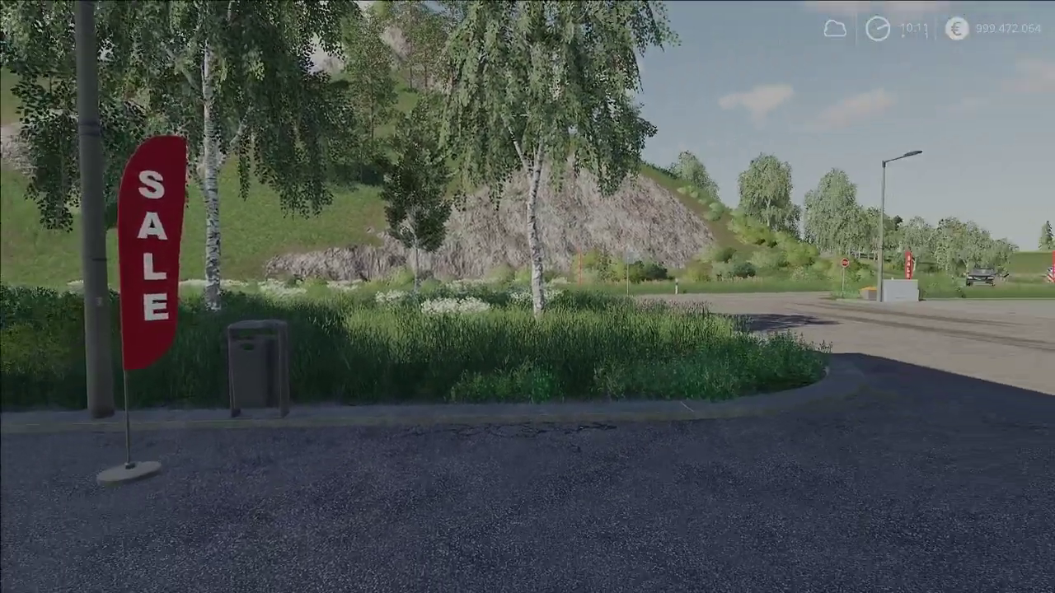
key(d)
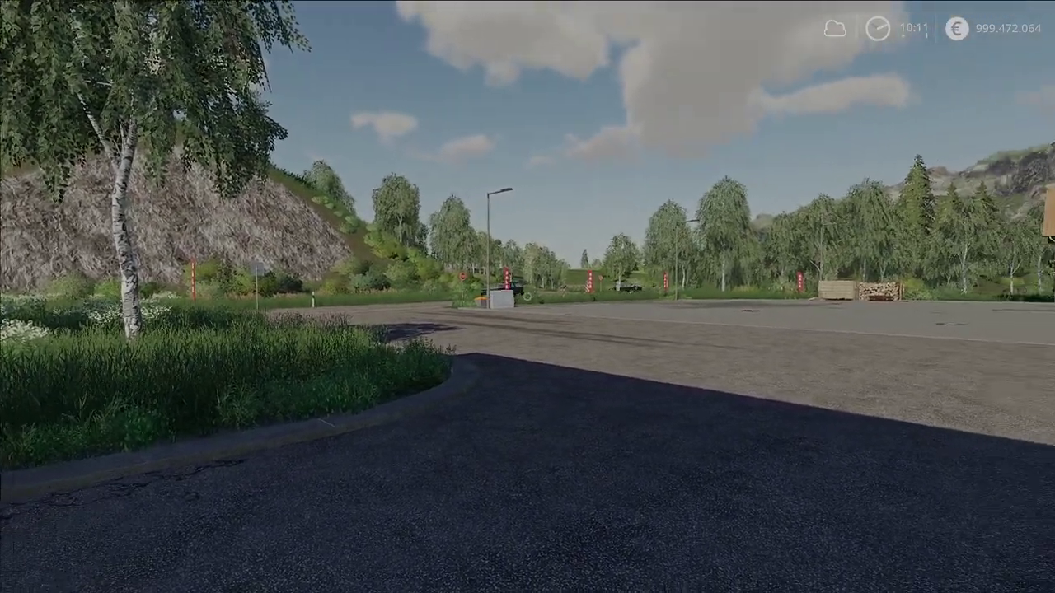
key(w)
key(a)
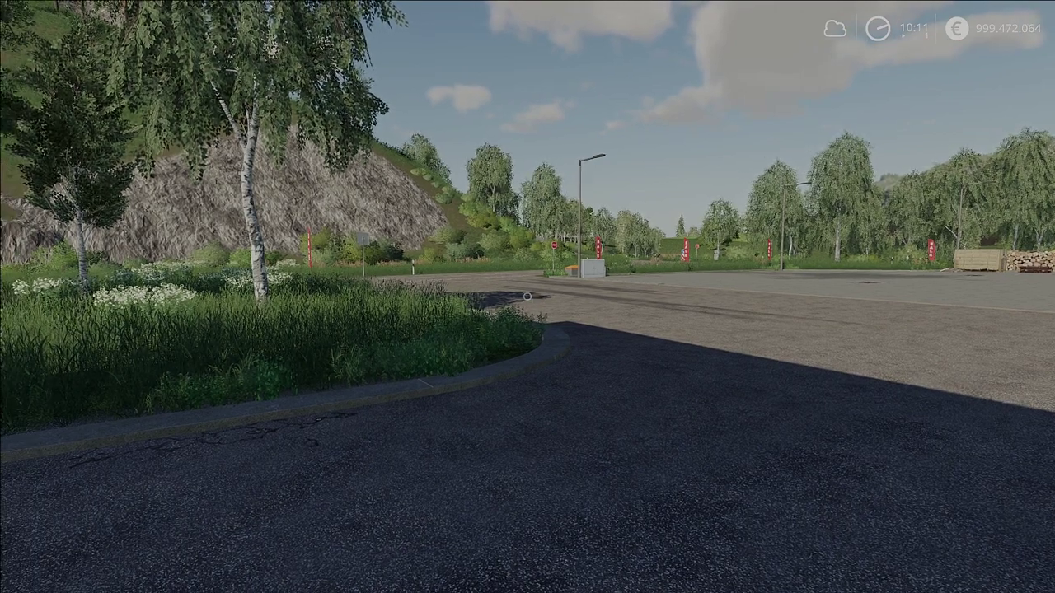
Quit the running Felsbrunn game and return to the main menu
key(Escape)
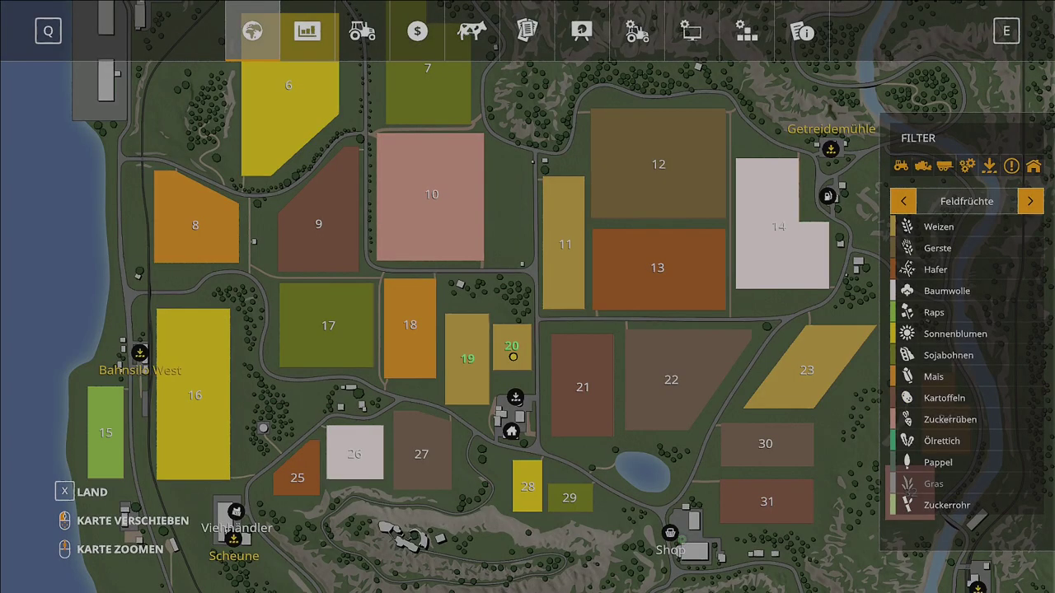
key(q)
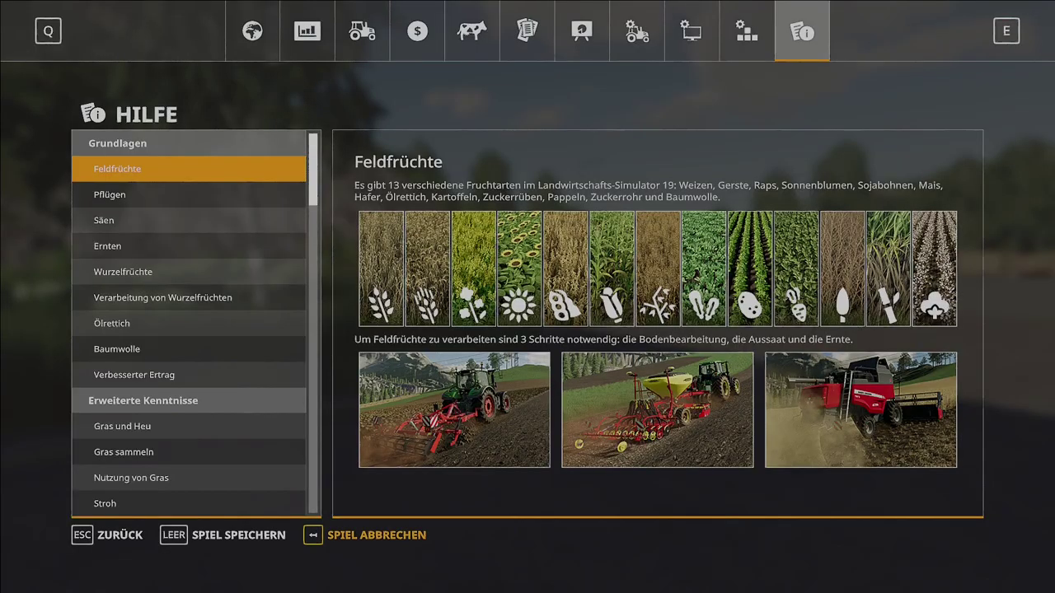
key(BackSpace)
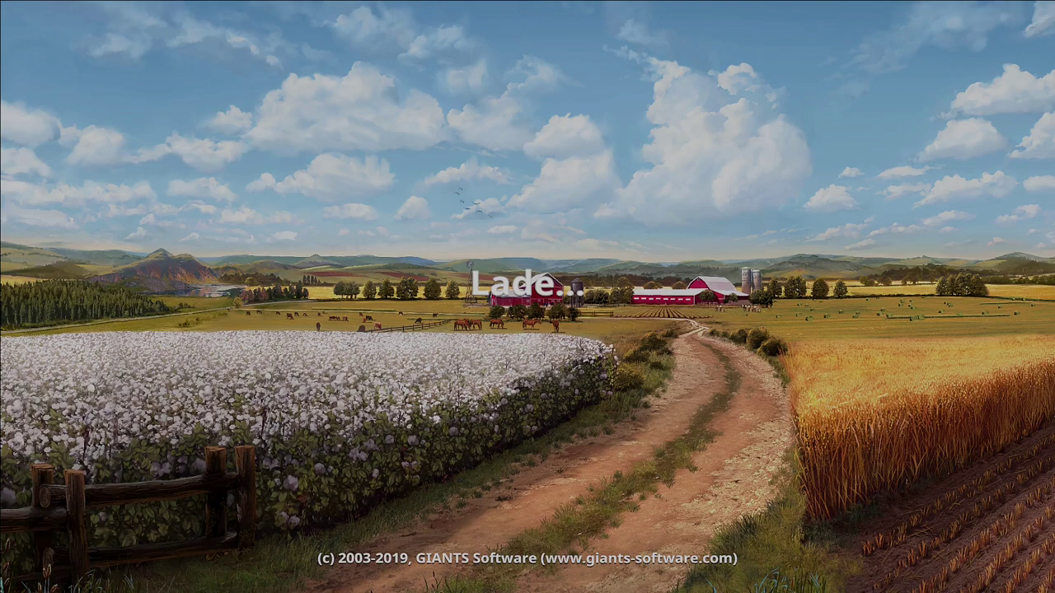
key(Down)
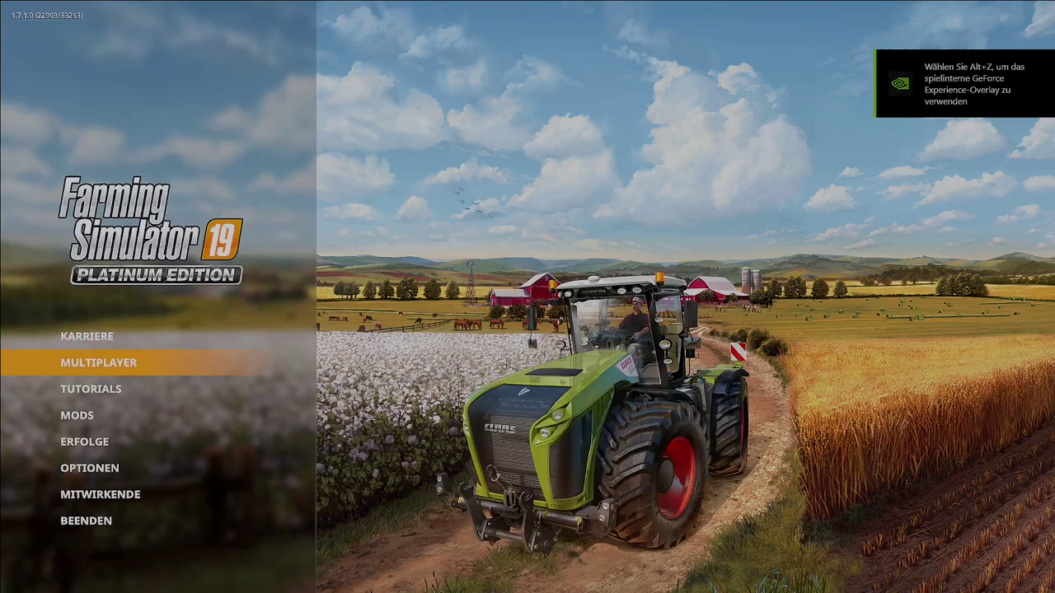
key(Return)
key(Escape)
key(Up)
Start a new career game and choose Beispiel Mod Map 1 as its map
key(Return)
key(Return)
key(Return)
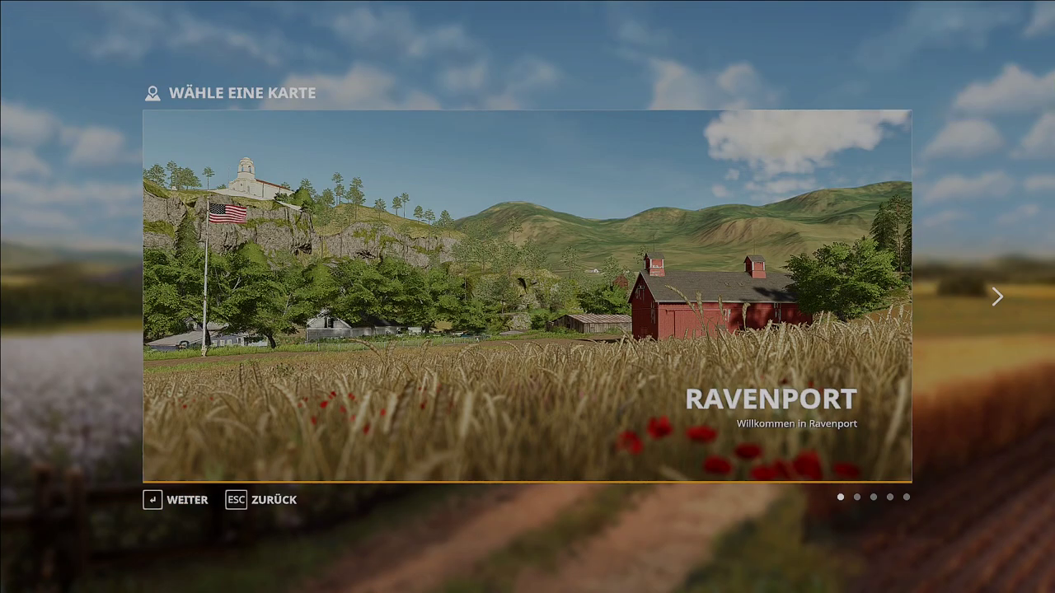
key(Right)
key(Right)
key(Right)
key(Return)
key(Return)
Enable the Easy Development Controls, Ladenverkauf and Werkstatt mods for the new game
key(Tab)
key(Down)
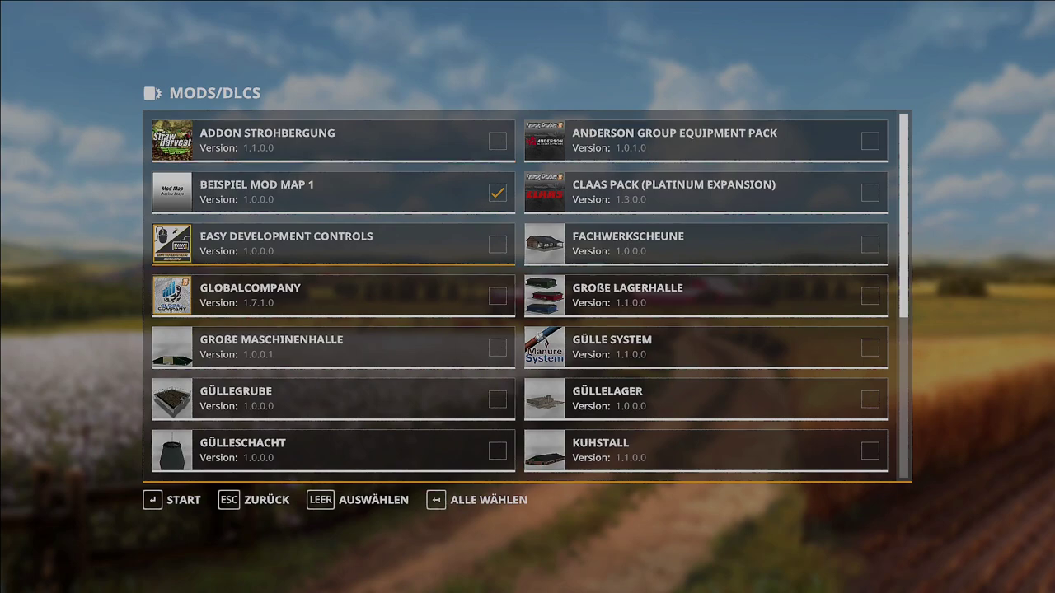
key(space)
key(Down)
key(Down)
key(Down)
key(Down)
key(Down)
key(Down)
key(Down)
key(Down)
key(Down)
key(Down)
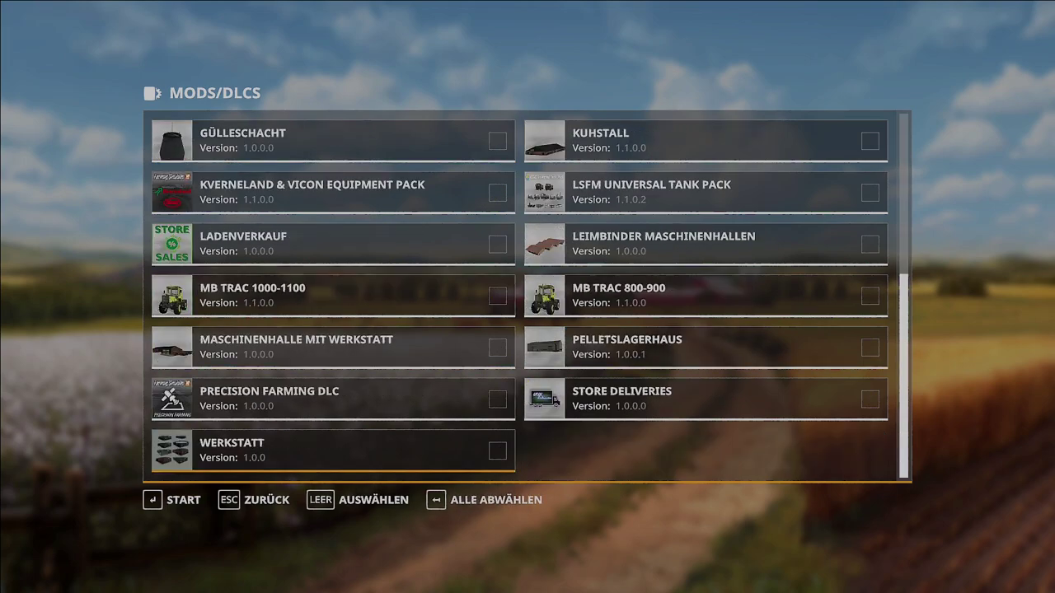
key(space)
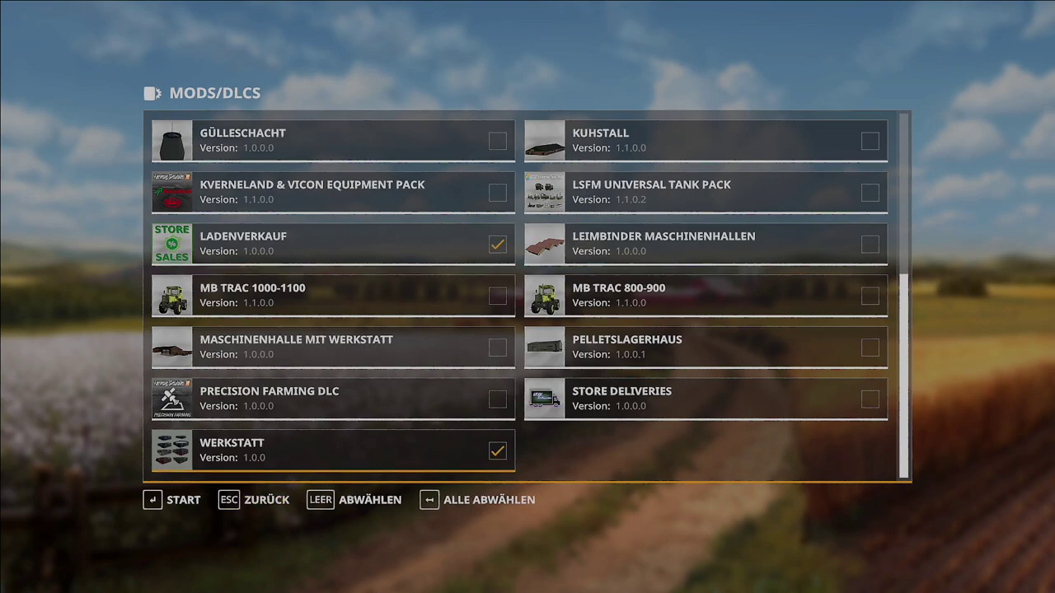
Launch the game on Beispiel Mod Map 1, dismiss the tutorial hint and hide the minimap
key(Return)
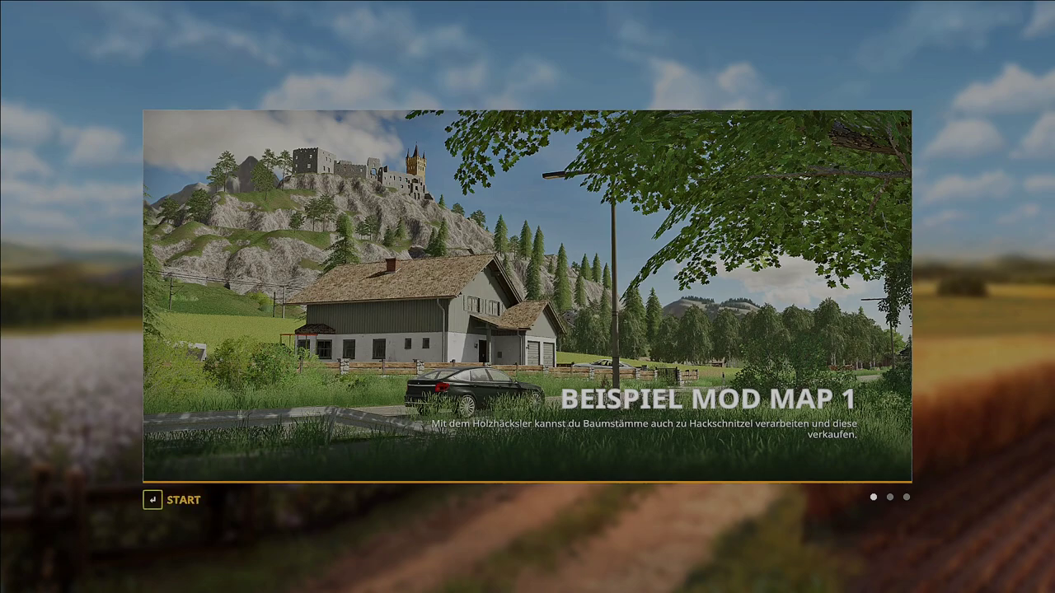
key(Return)
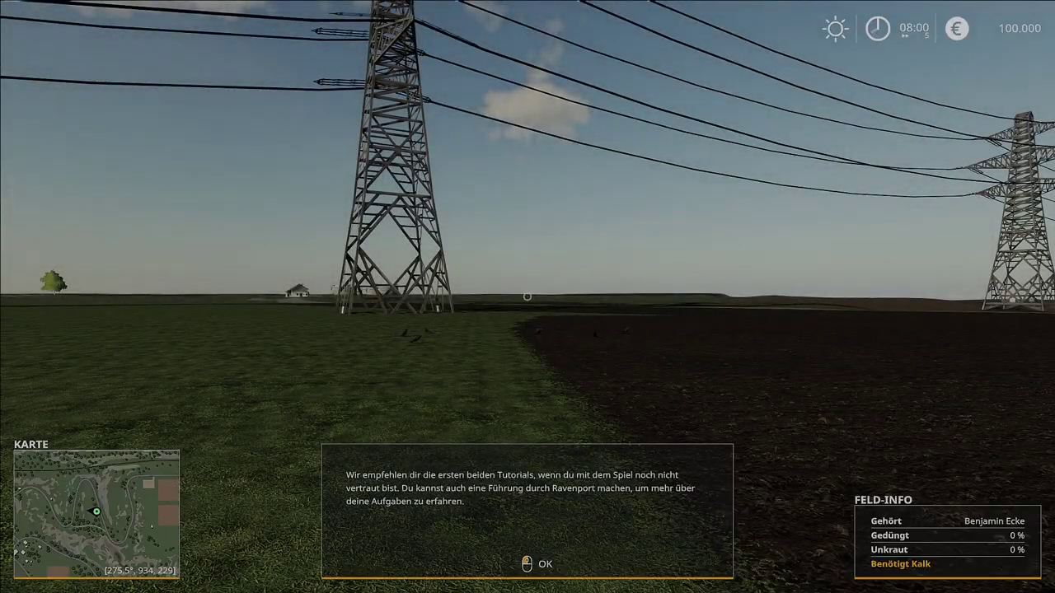
click(528, 297)
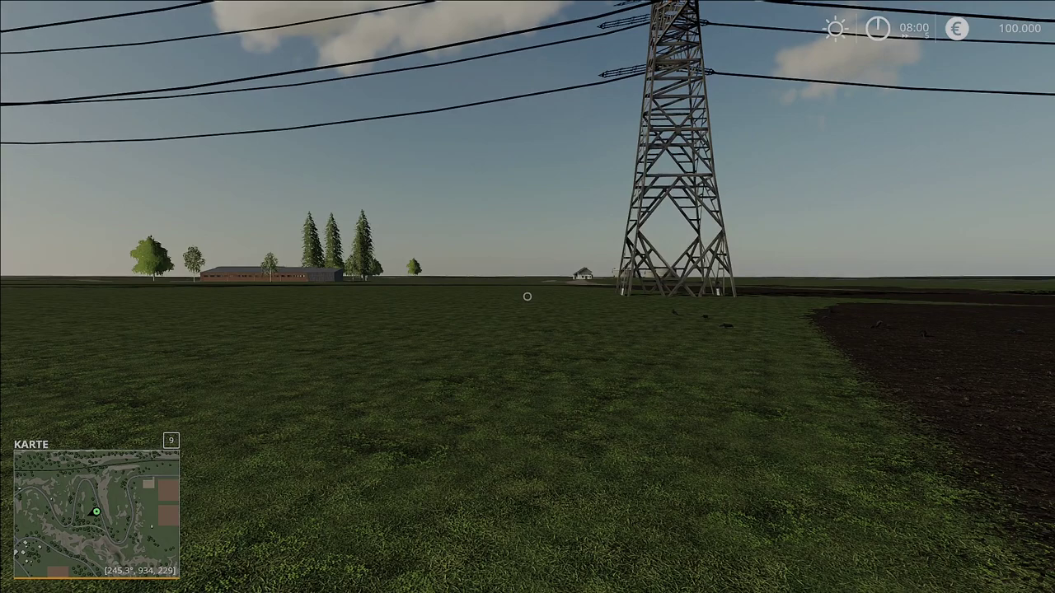
key(9)
key(9)
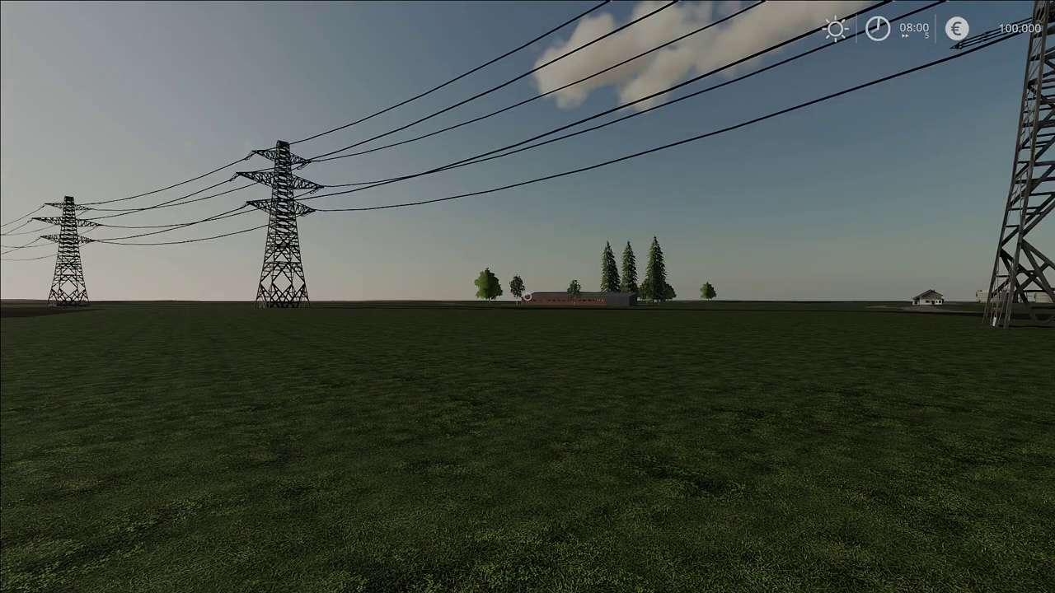
Set the player's speed multiplier to 8x in the Easy Development Commands, switch the multiplier on and return to the game
key(ctrl+d)
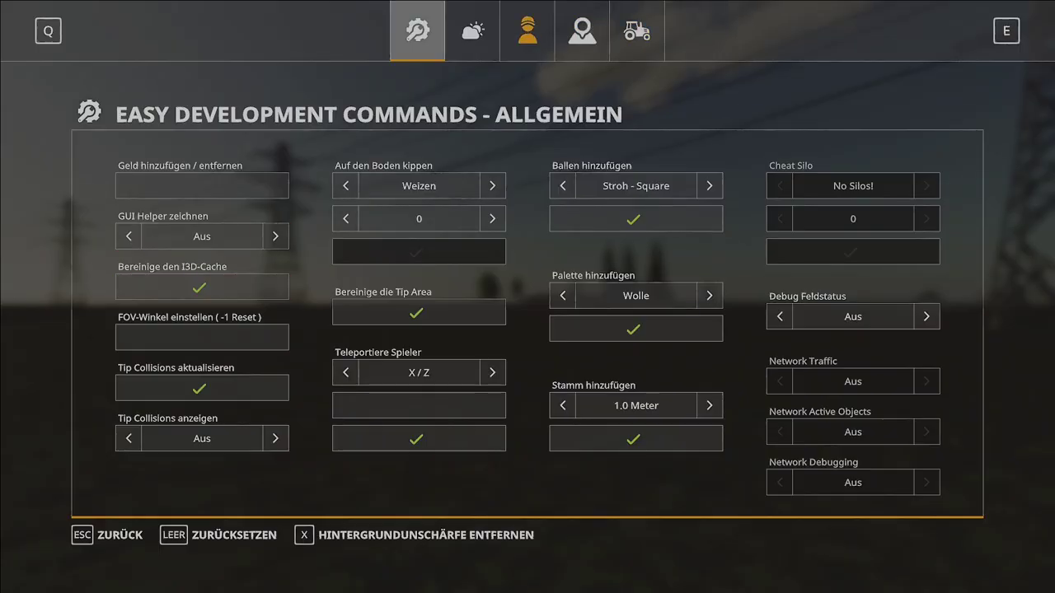
click(528, 30)
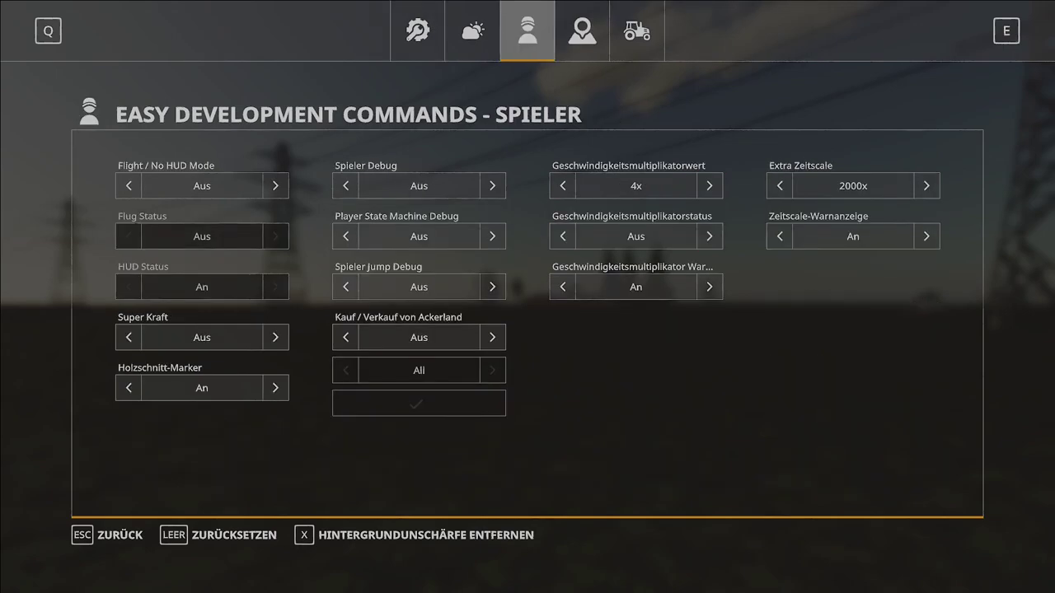
click(710, 186)
click(710, 186)
key(Right)
key(Right)
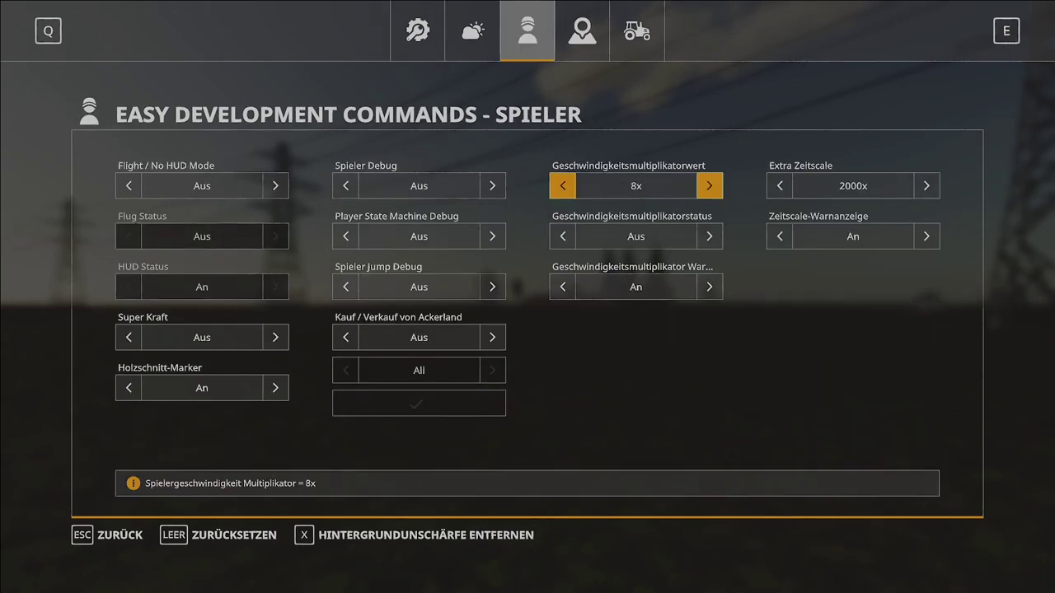
key(Down)
key(Right)
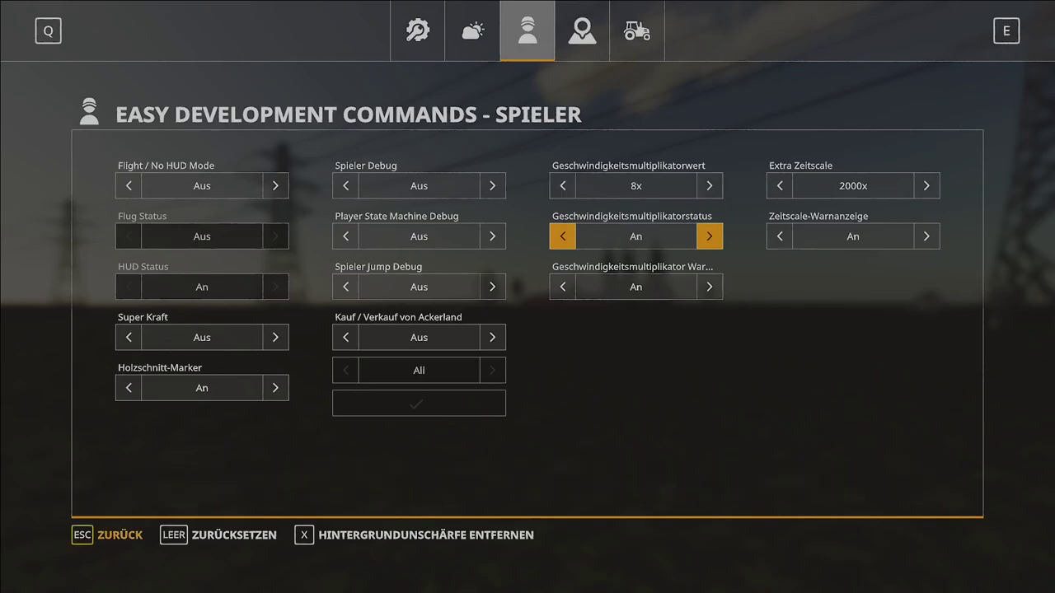
key(Escape)
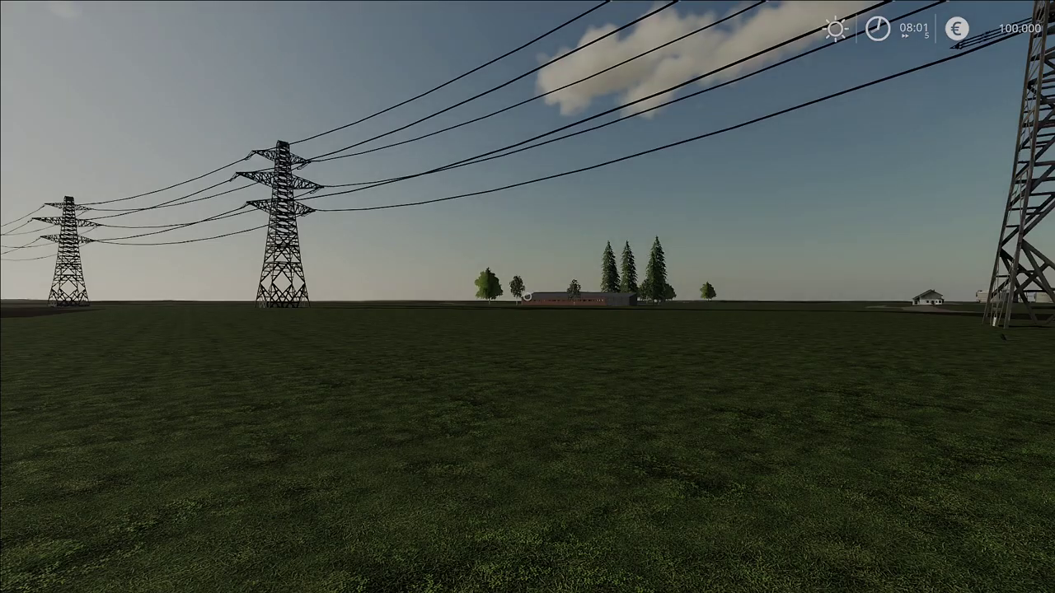
Walk across the fields, past the brick farm buildings and along the road to the forecourt of the vehicle workshop
key(w)
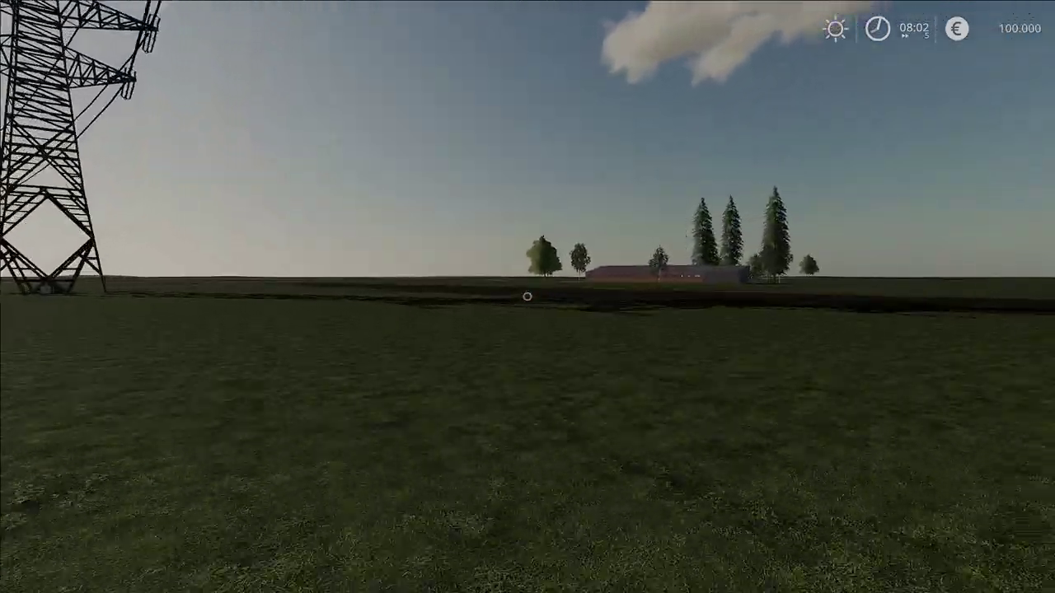
key(w)
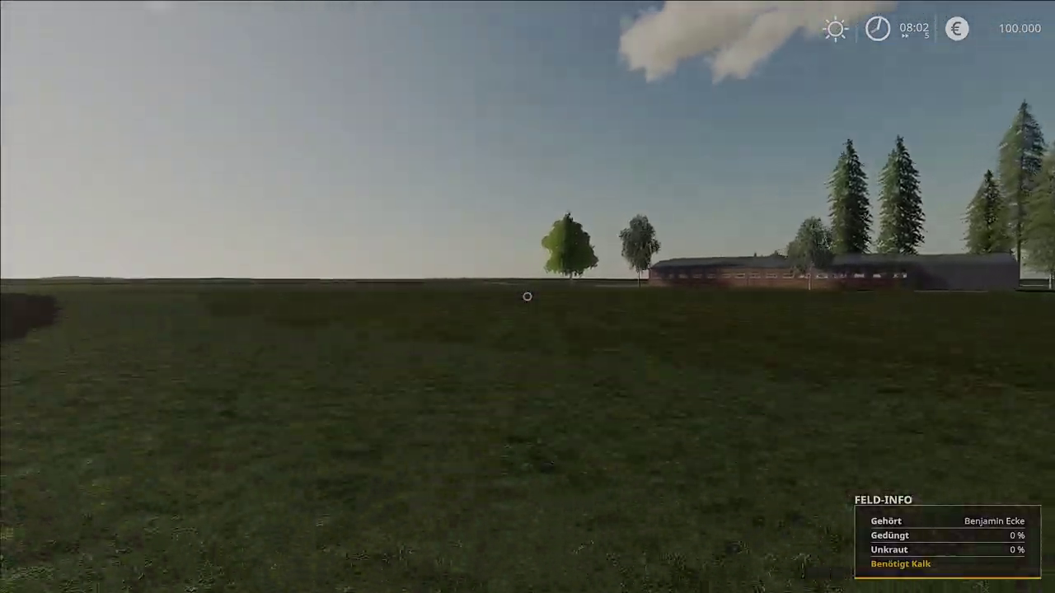
key(w)
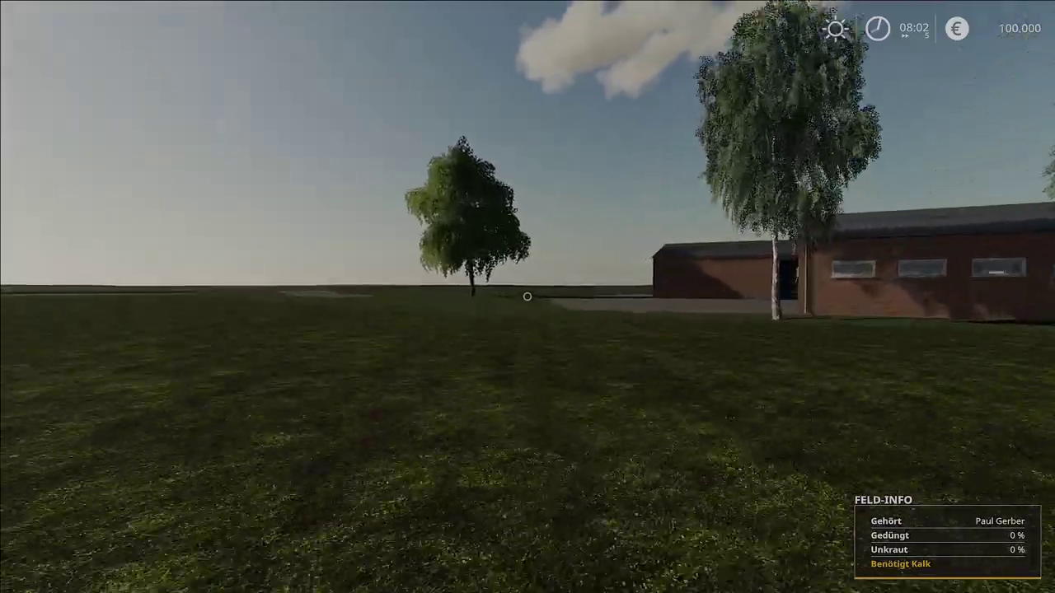
key(w)
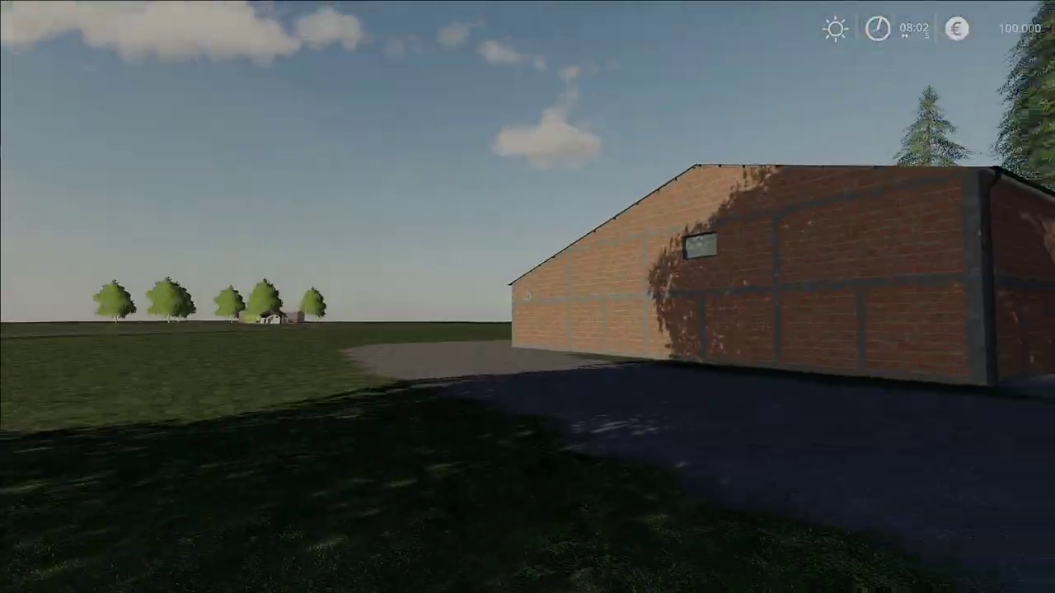
key(w)
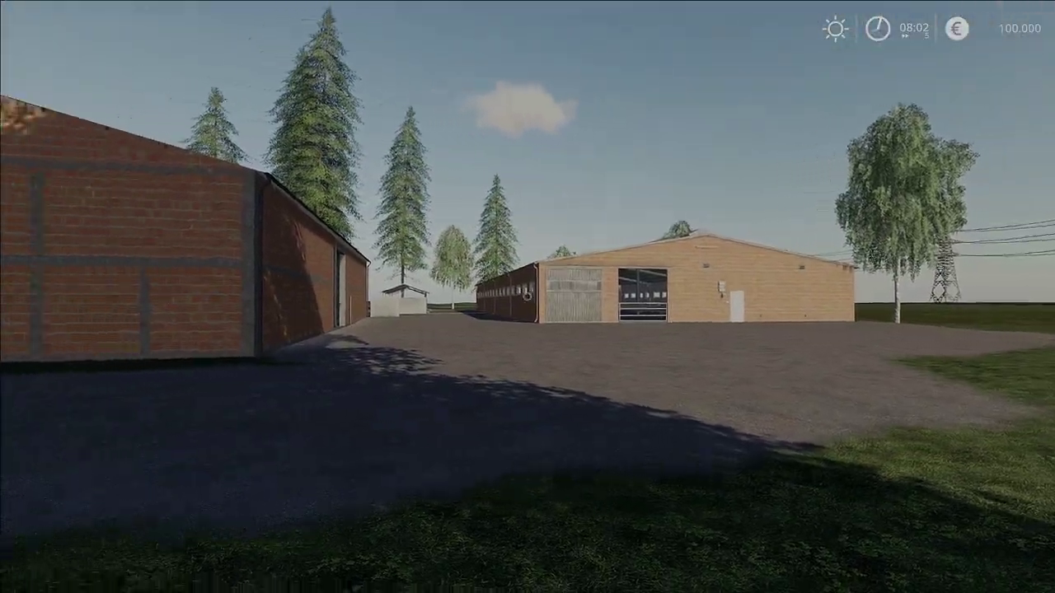
key(w)
key(w)
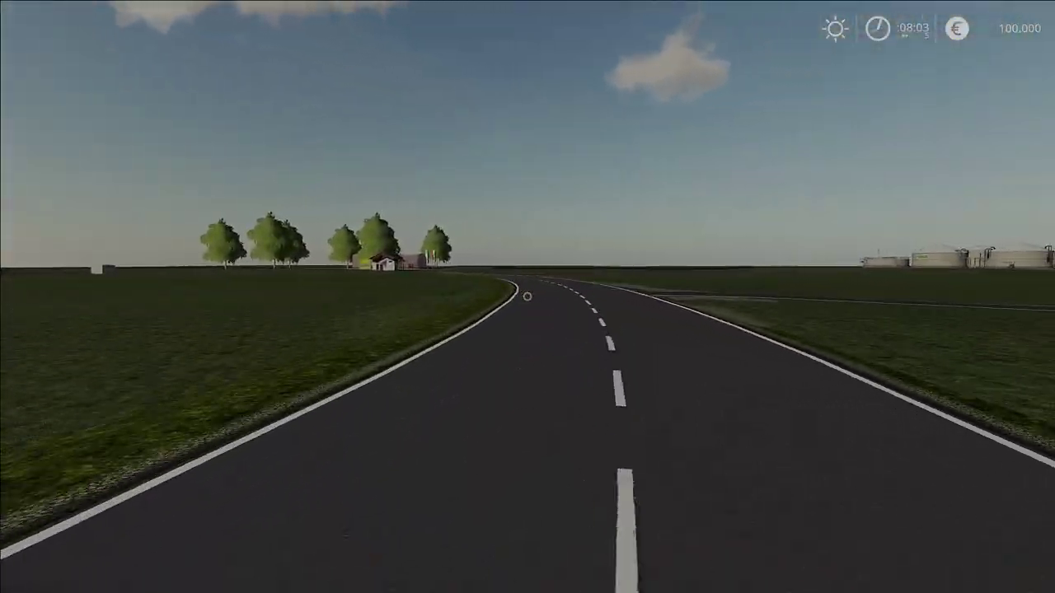
key(w)
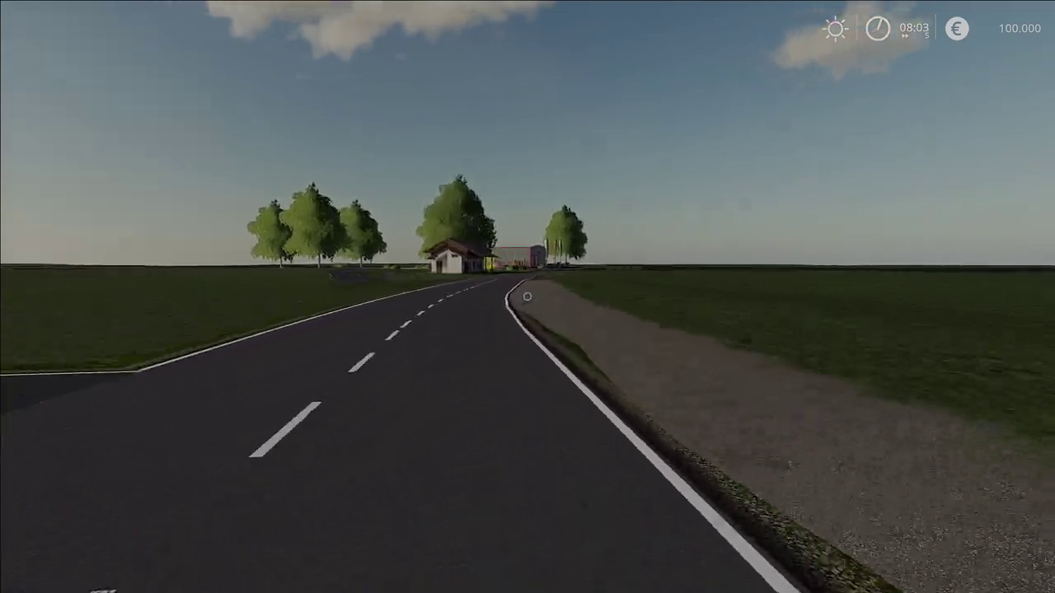
key(w)
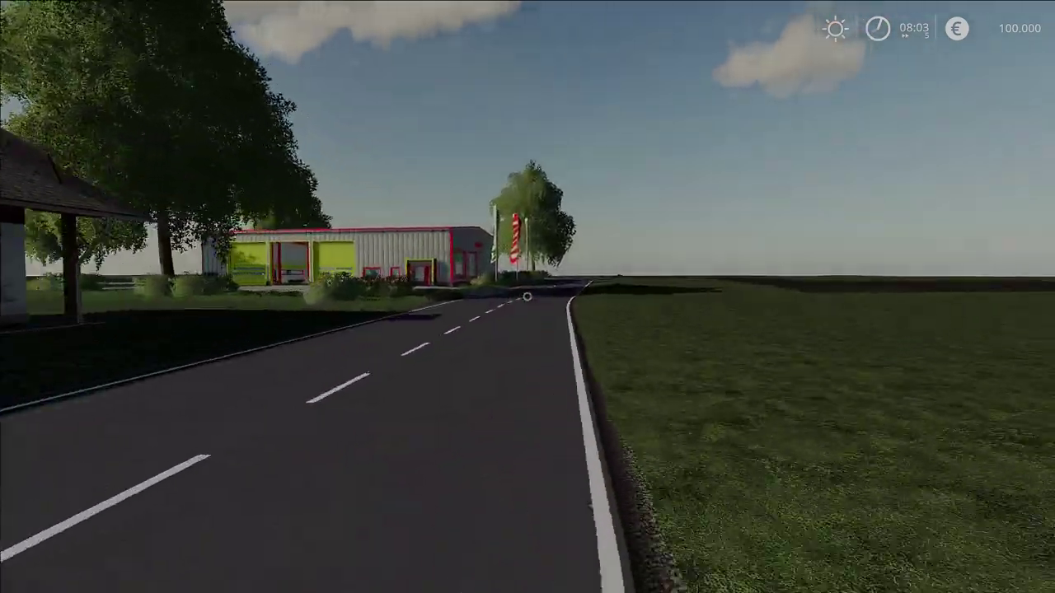
key(w)
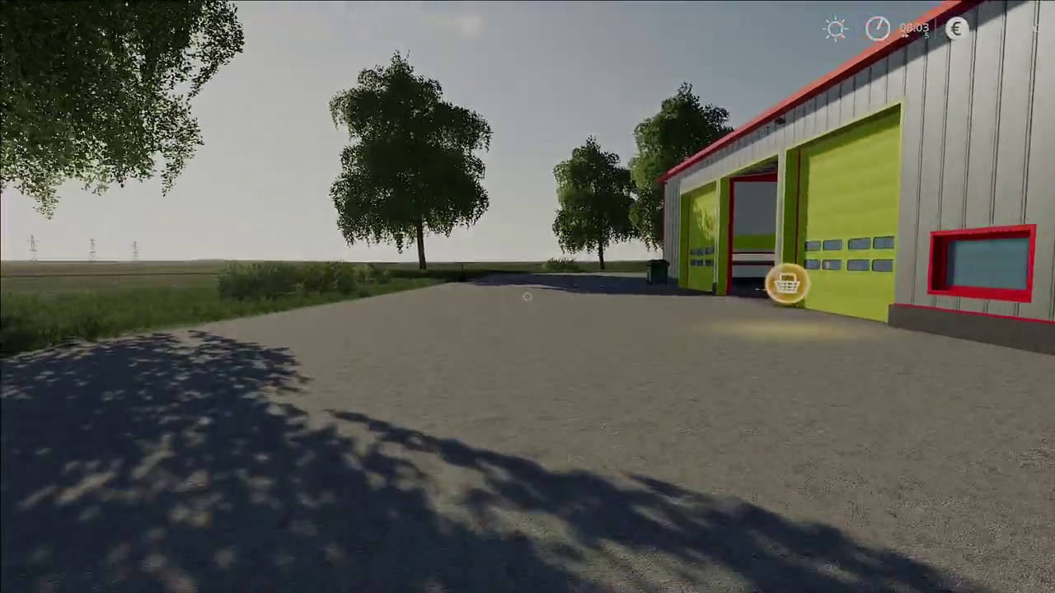
key(w)
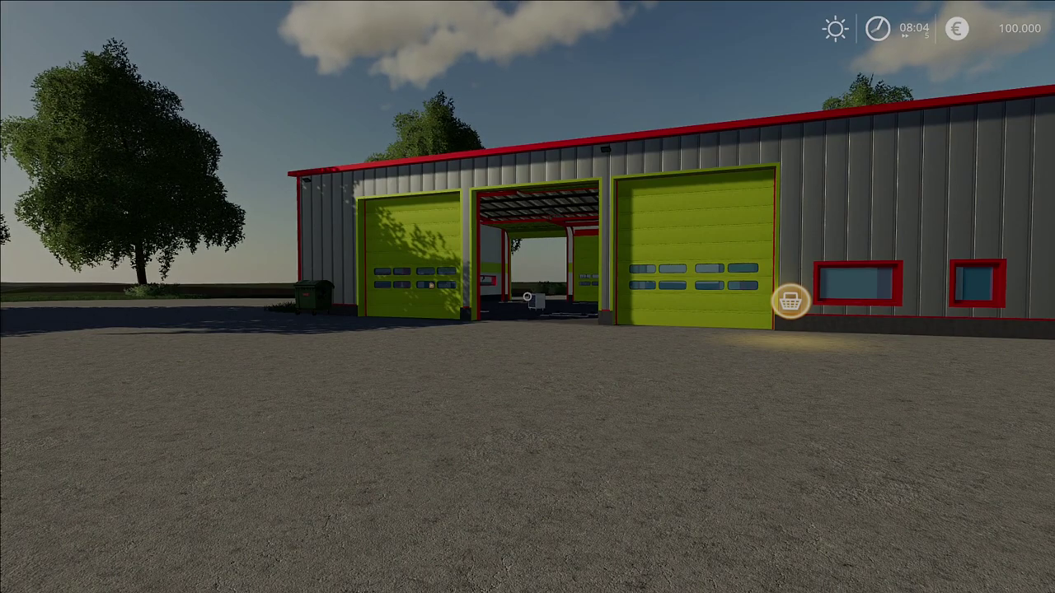
Examine the front of the workshop hall, its gates and the shop trigger from several spots on the forecourt
key(w)
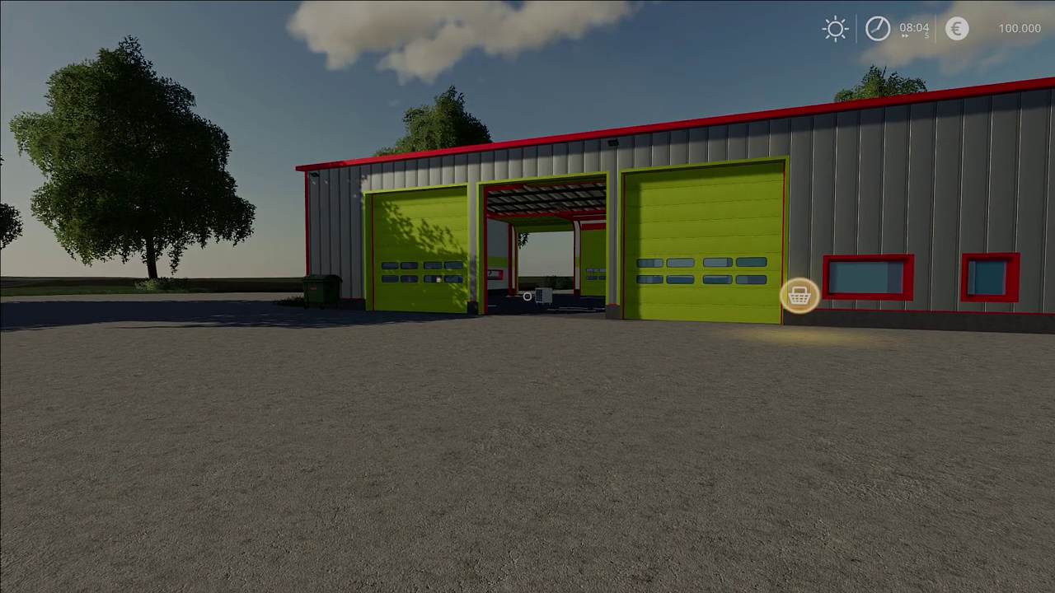
key(s)
key(d)
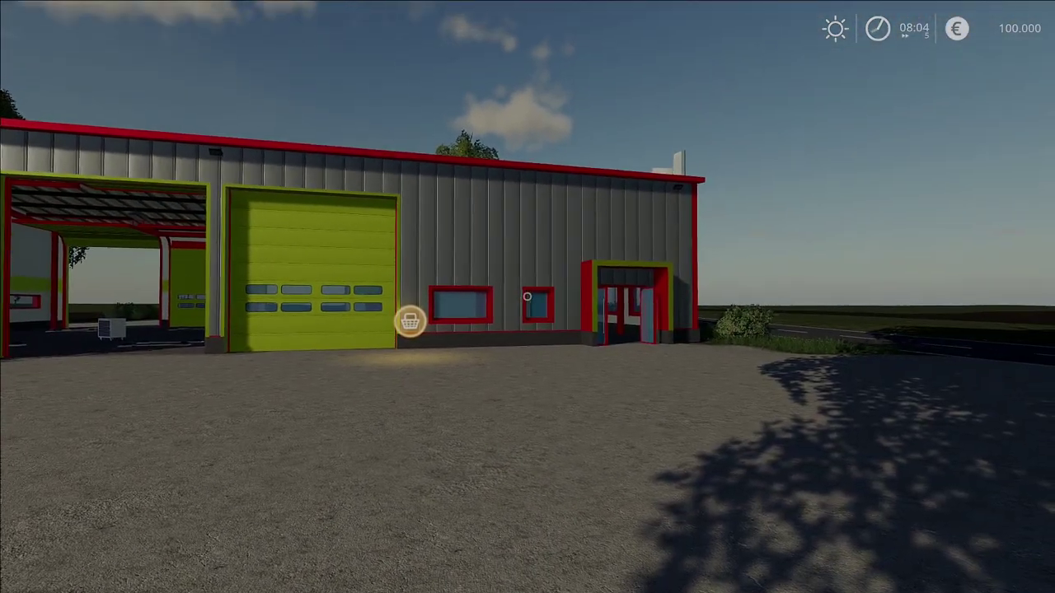
key(w)
key(a)
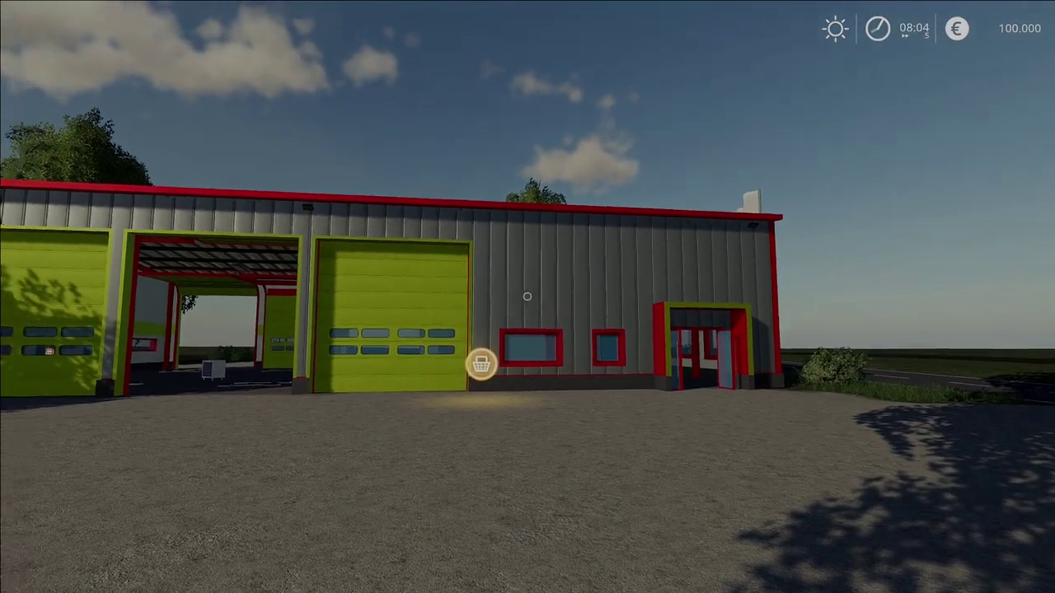
key(s)
key(a)
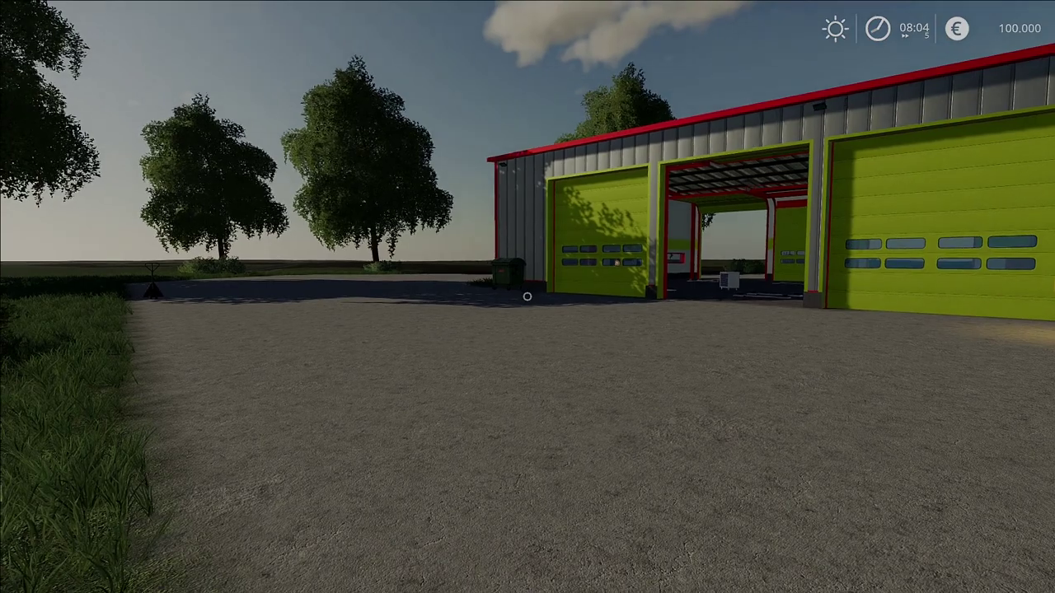
key(d)
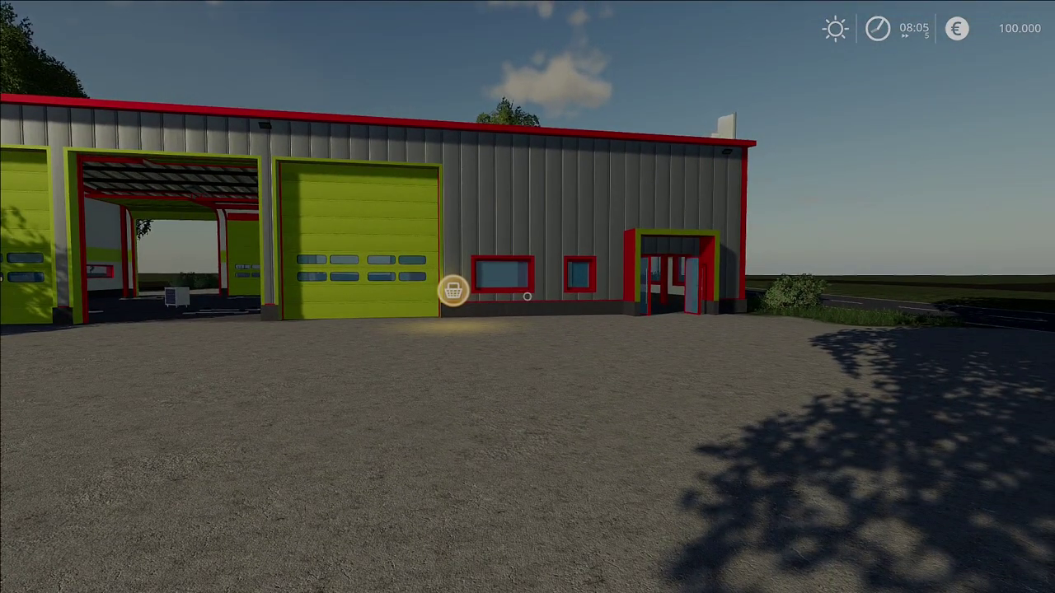
Run the console command ssStartStoreSale true to schedule a store brand sale, and close the console
key(grave)
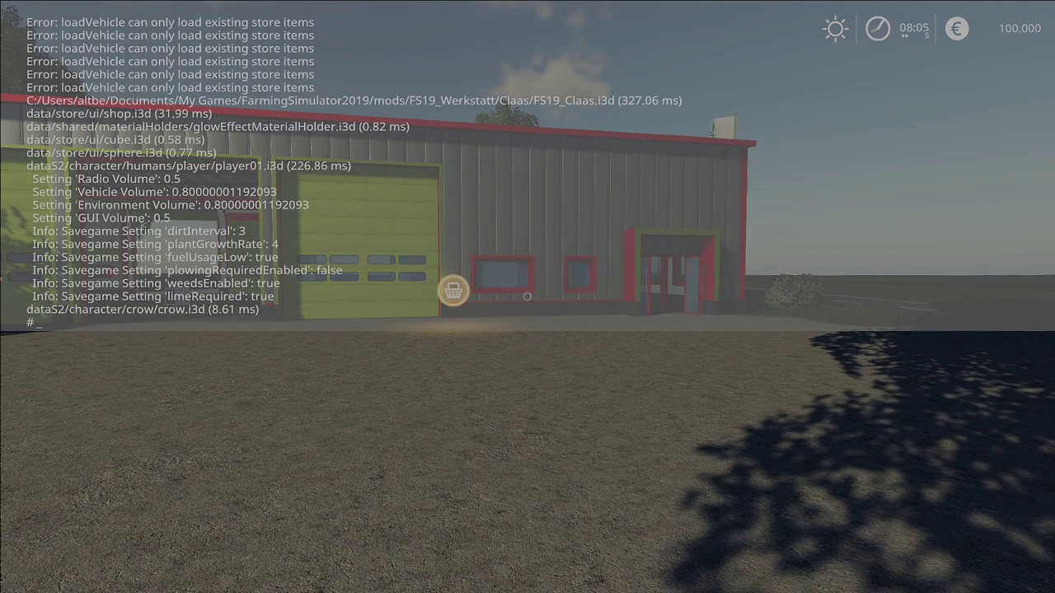
text(ssStart)
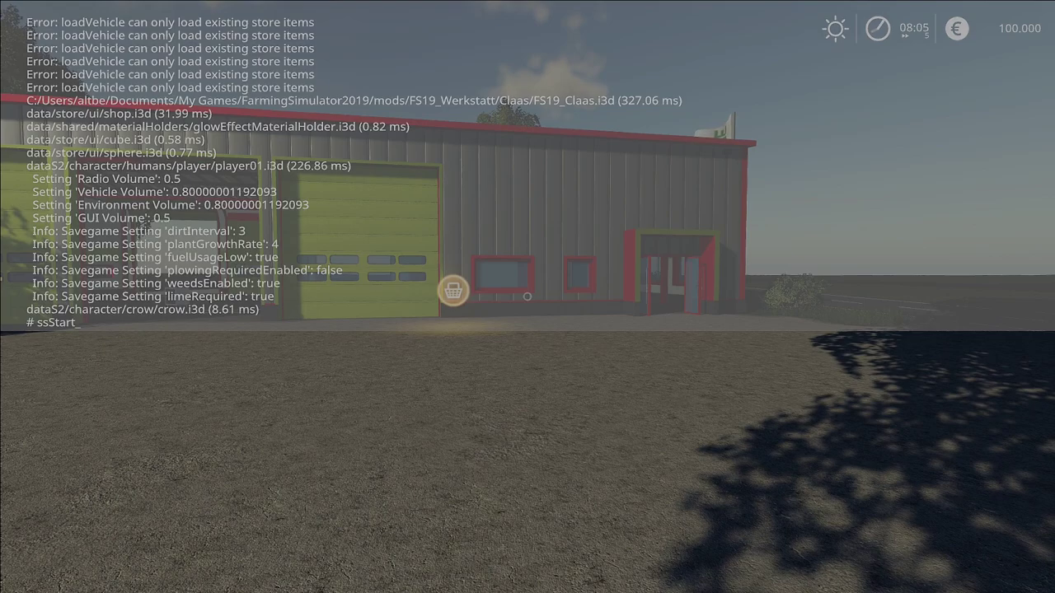
text(StoreSale true)
key(Return)
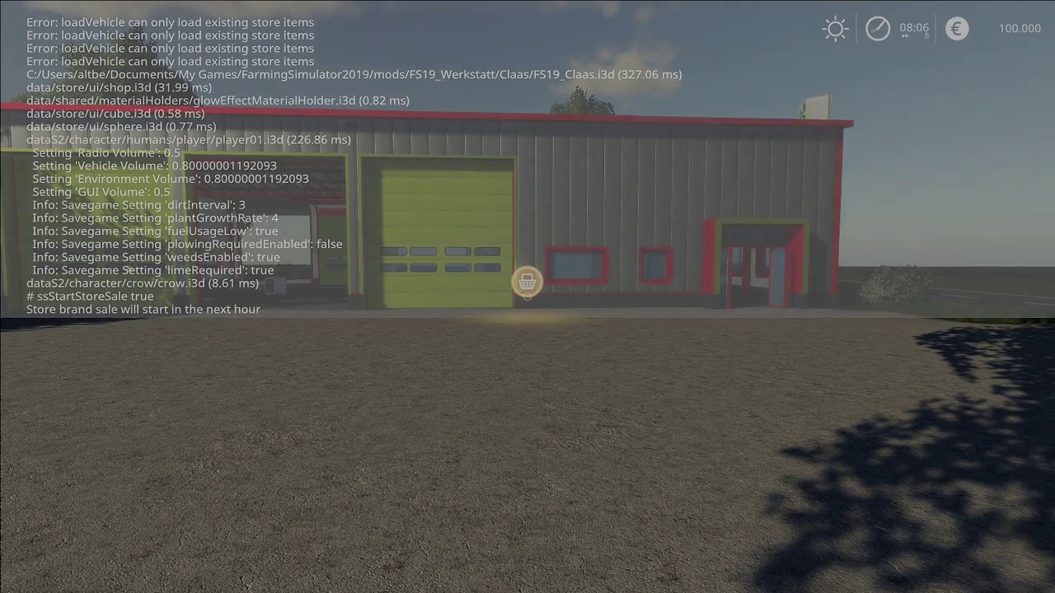
key(grave)
Advance the game clock past 09:00 at a time scale of 2000x and return the time scale to 5x
key(w)
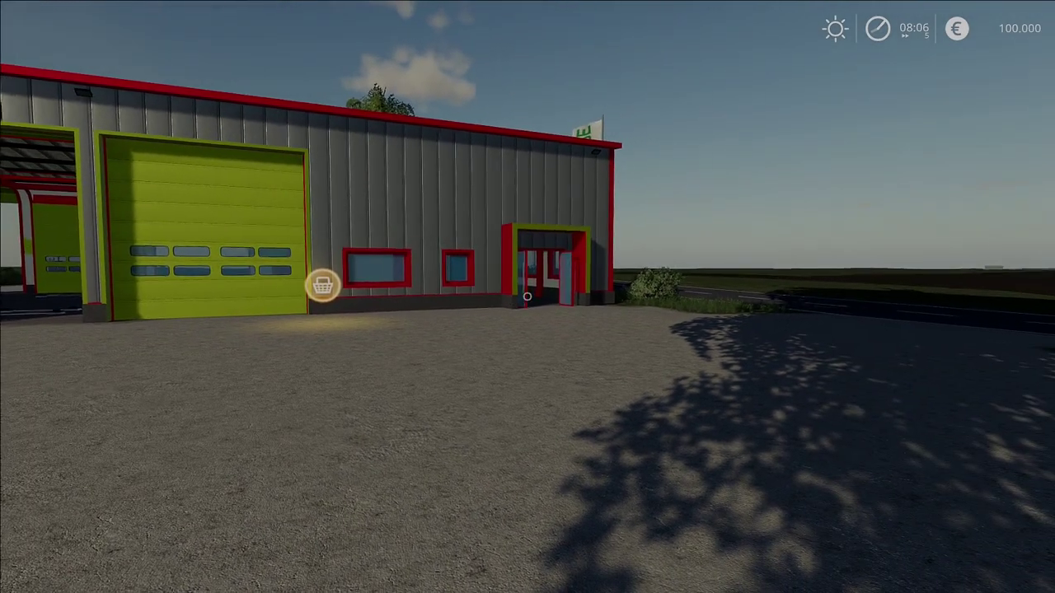
key(8)
key(8)
key(8)
key(8)
key(8)
key(8)
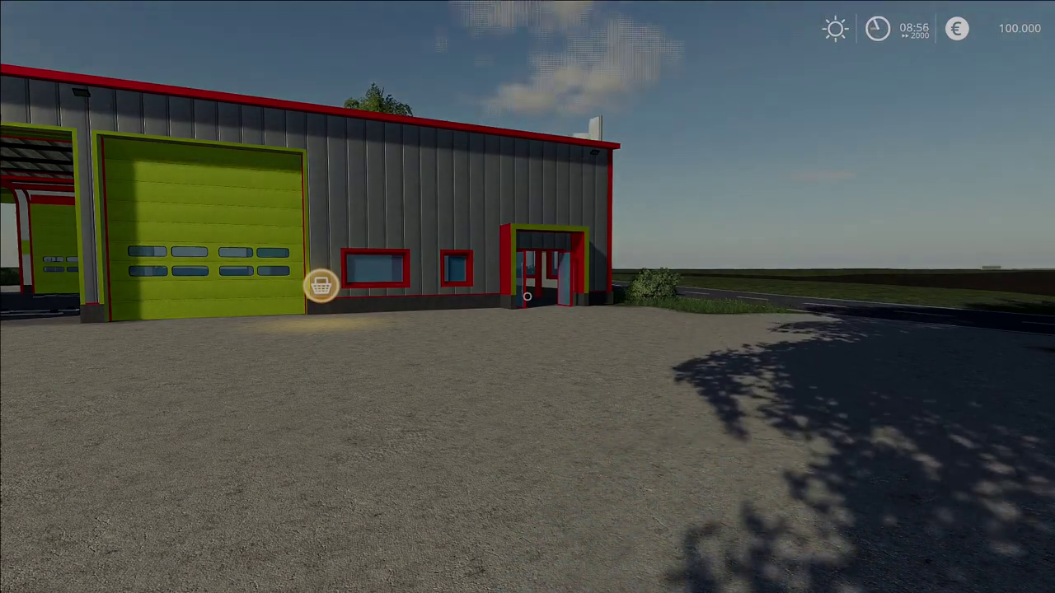
key(KP_Subtract)
key(KP_Subtract)
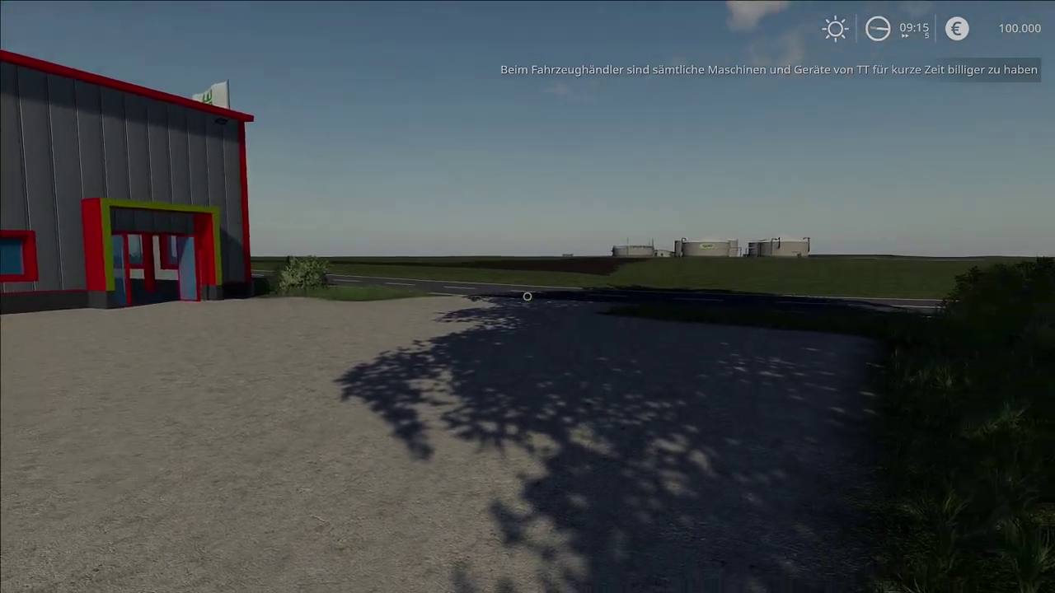
Inspect the brand flags and sign on the workshop hall from the road while the brand sale is running
key(w)
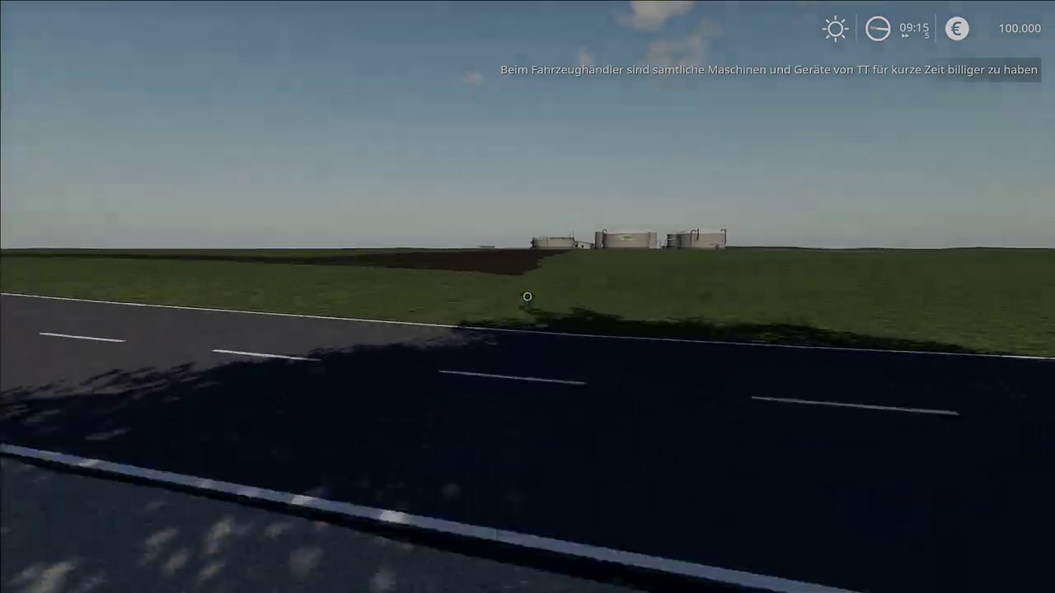
key(s)
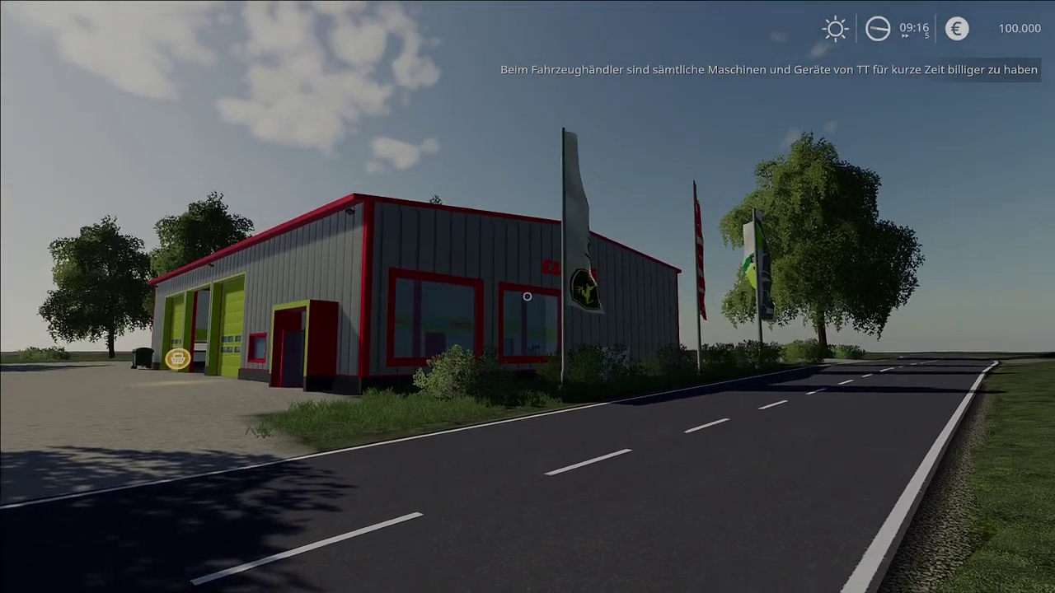
key(w)
key(a)
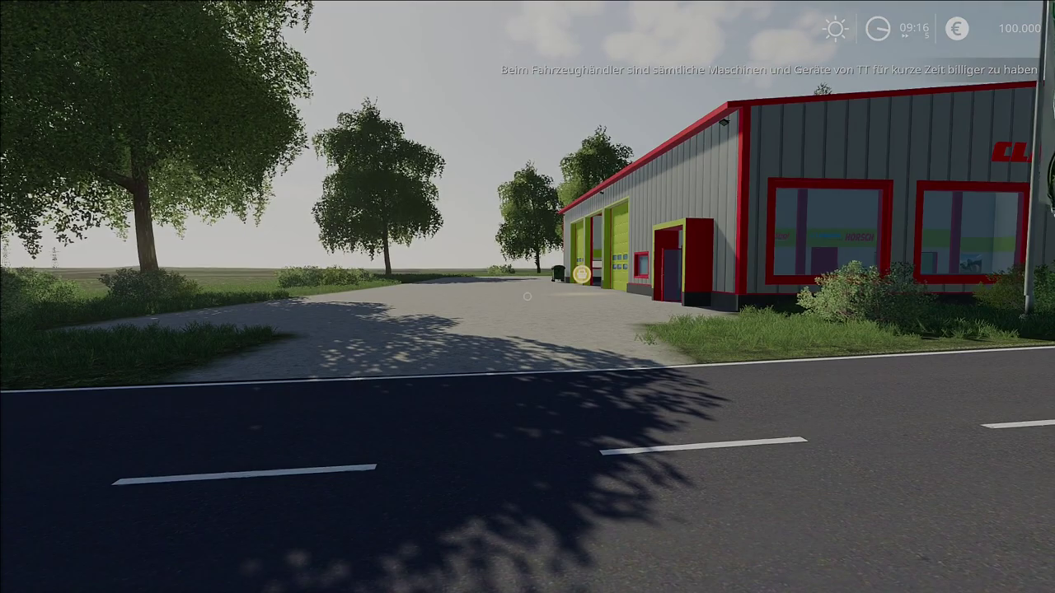
key(d)
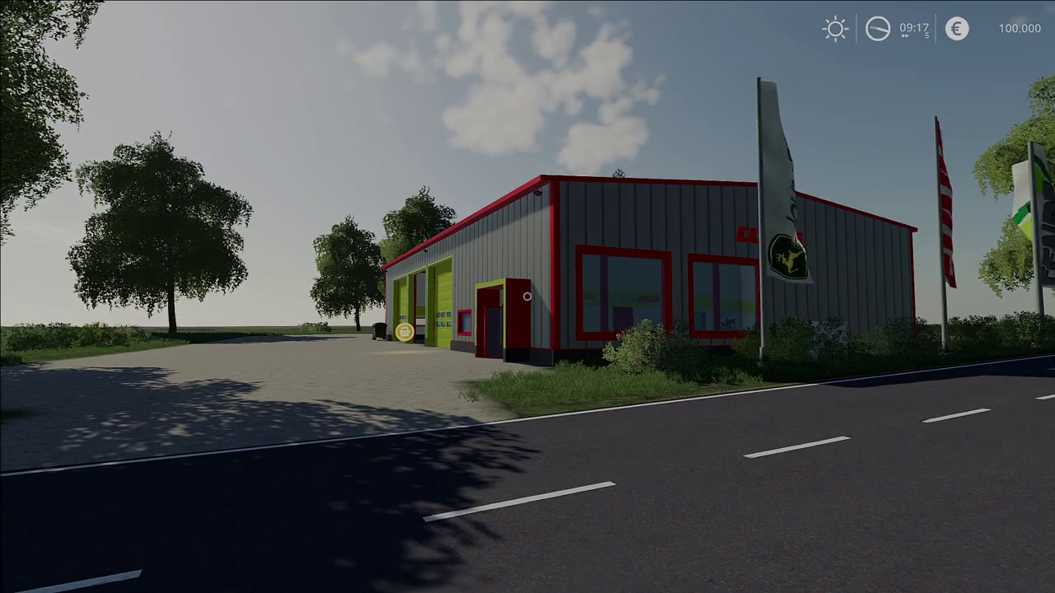
Quit the running game on Beispiel Mod Map 1
key(Escape)
key(q)
key(BackSpace)
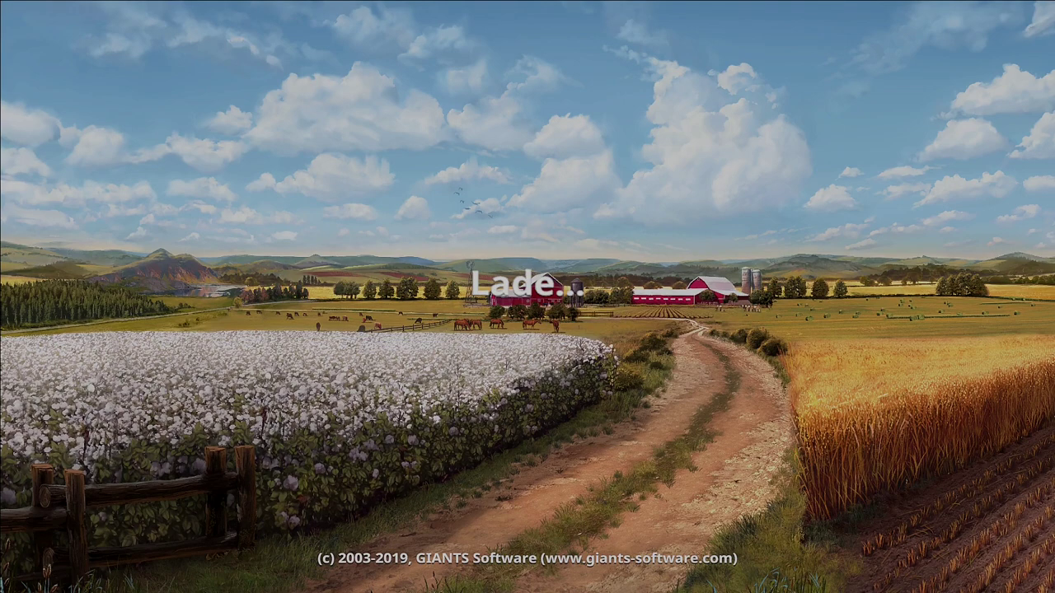
key(Up)
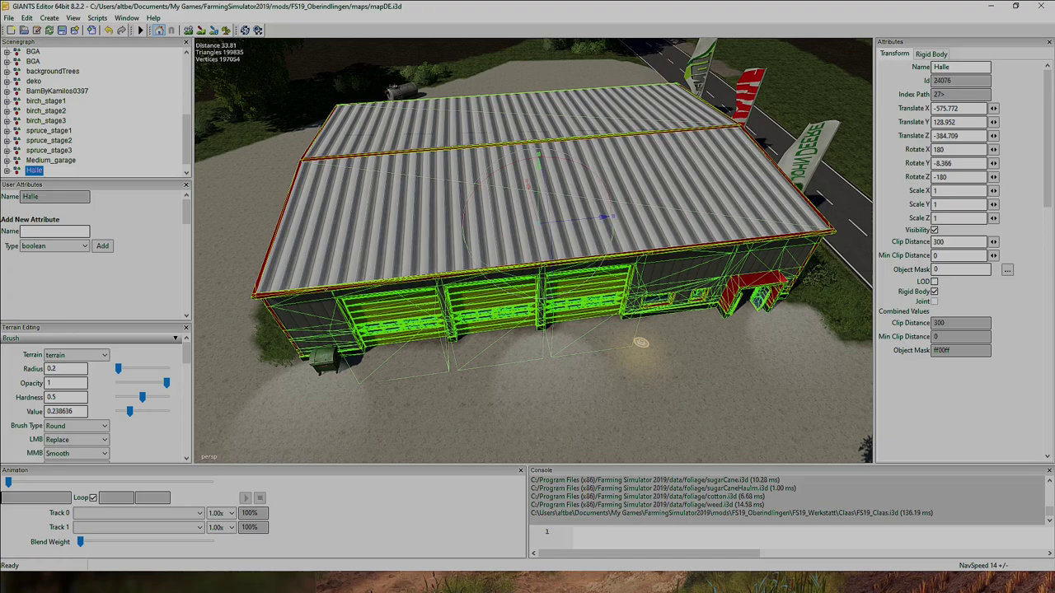
Deselect the Halle object in GIANTS Editor, view the hall with its flags, and show vehicleShopObjects.xml in Notepad++
key(Escape)
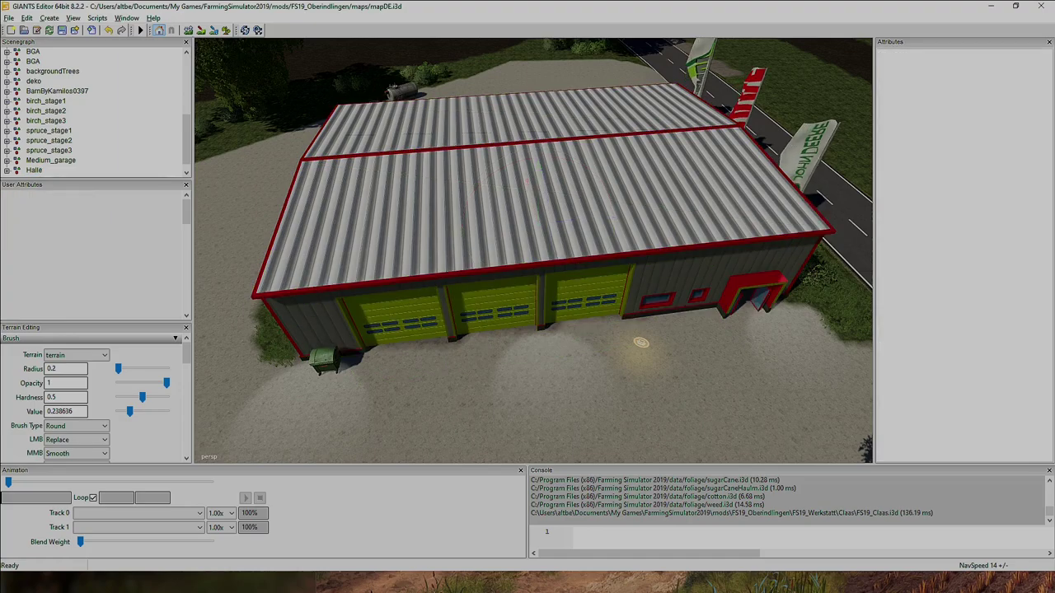
scroll(534, 250, up, 3)
scroll(533, 250, down, 6)
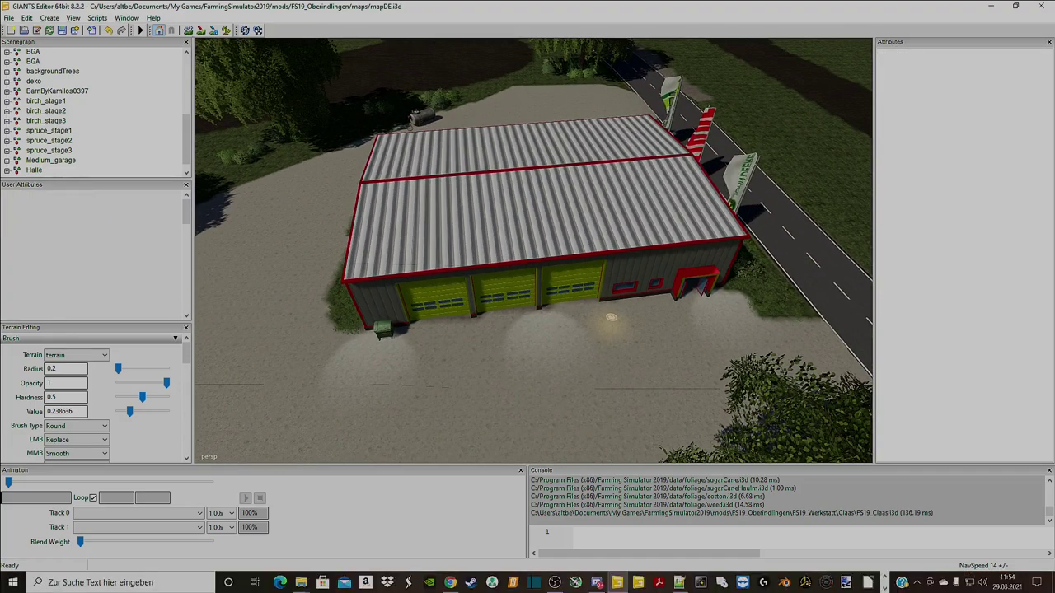
alt+drag(533, 250, 616, 256)
click(679, 583)
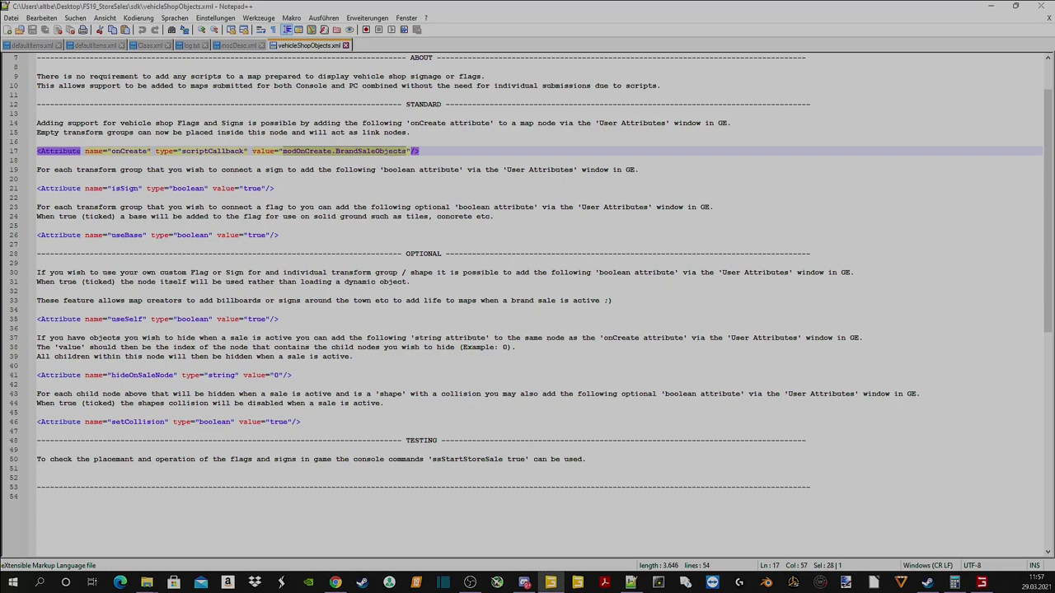
Switch to GIANTS Editor, show brandSaleObjects in the shared folder for import, and close the import dialog without importing
click(470, 583)
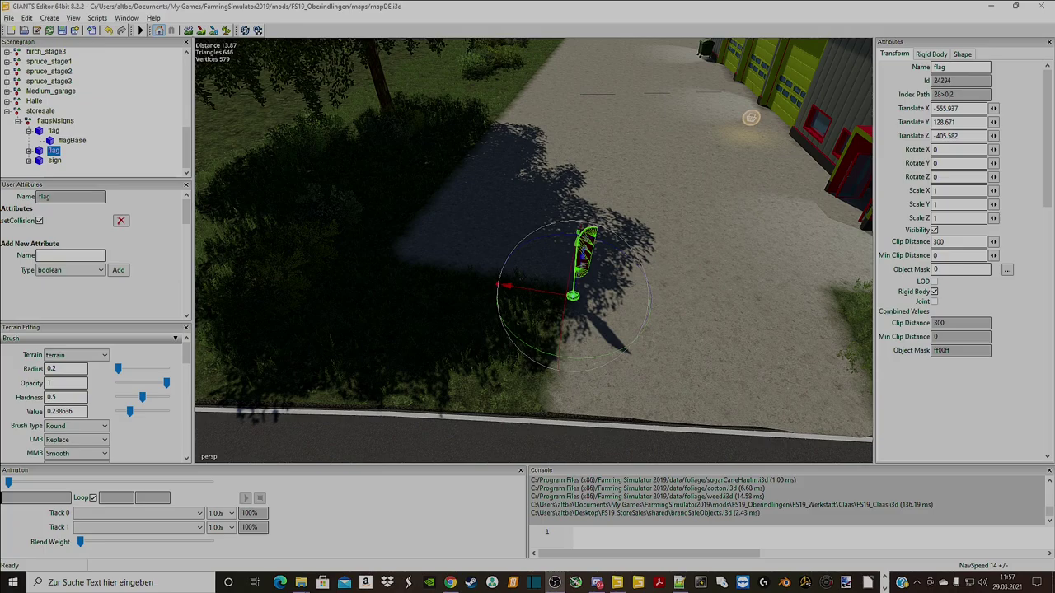
click(9, 18)
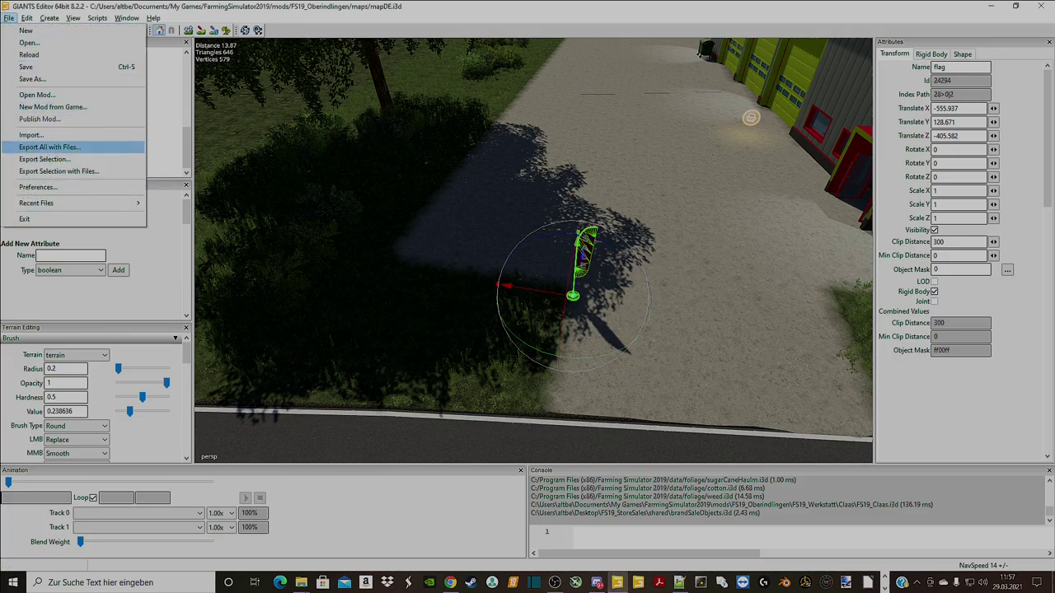
click(32, 134)
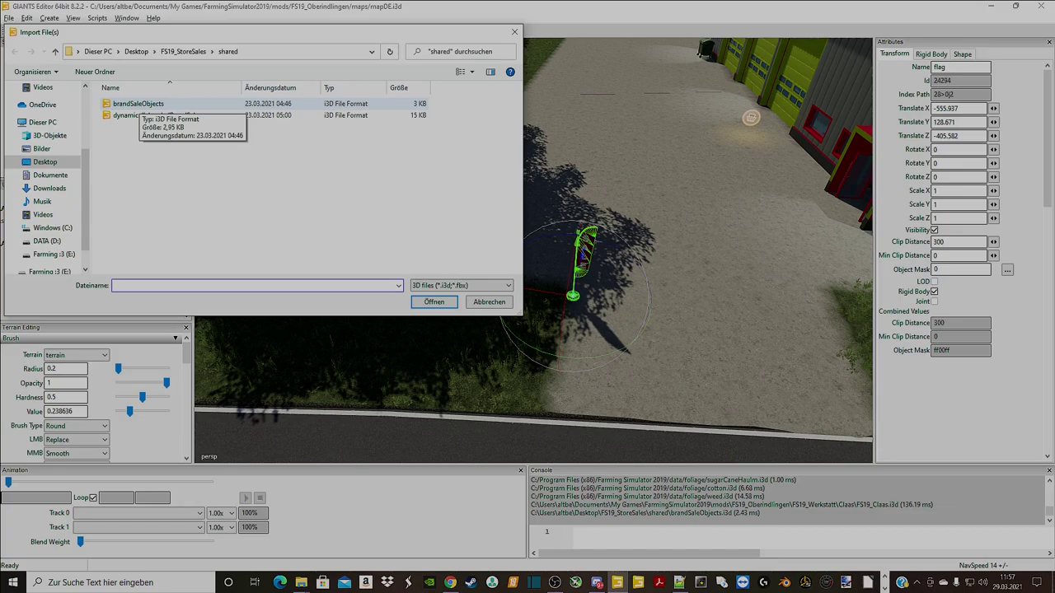
click(138, 103)
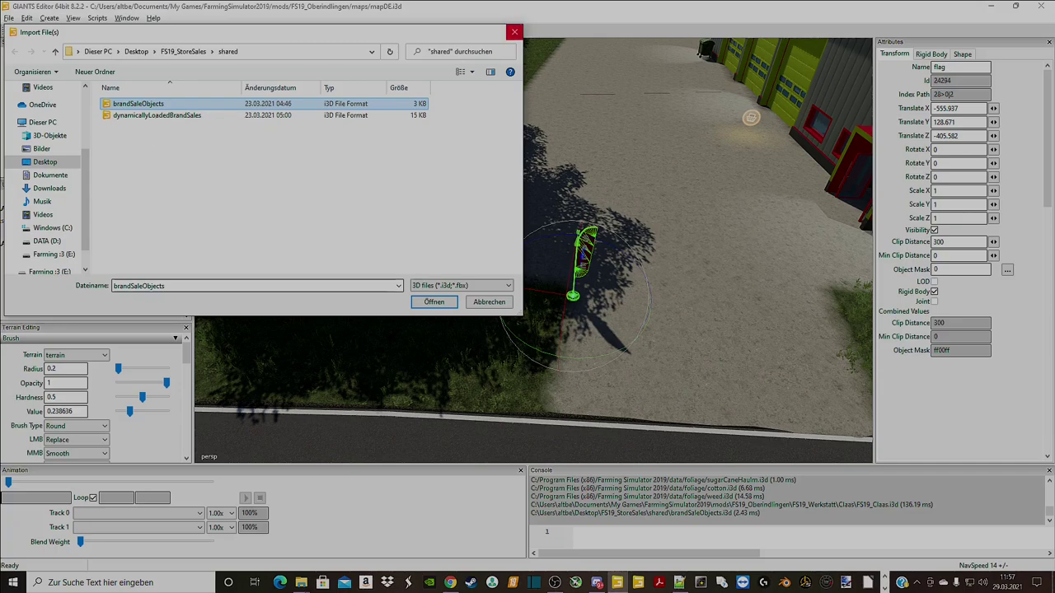
click(514, 32)
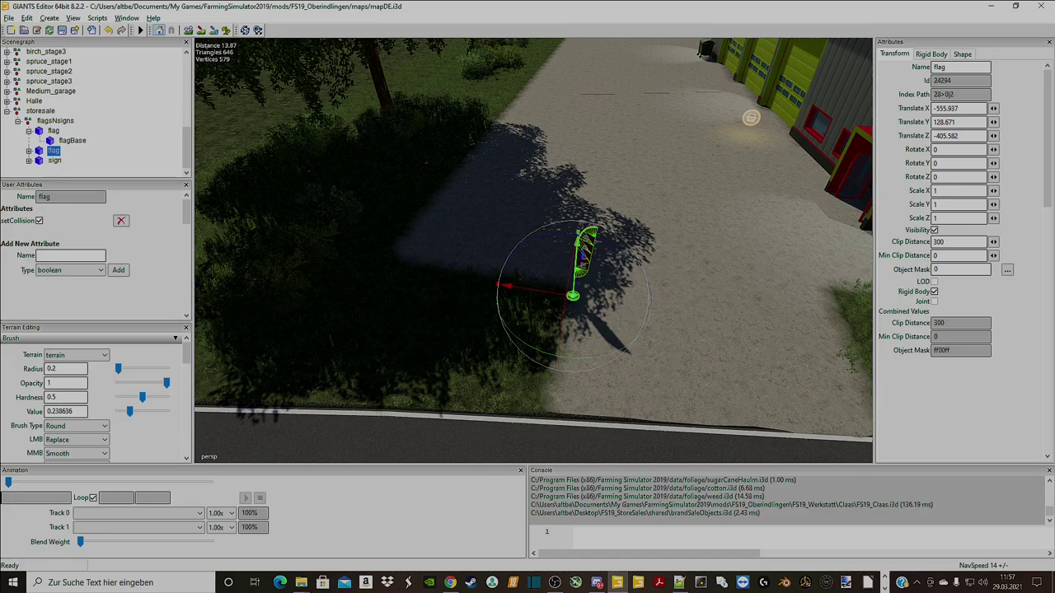
Place the second sale flag with Interactive Placement across the driveway near the hall entrance, at about X -564, Z -405
click(73, 141)
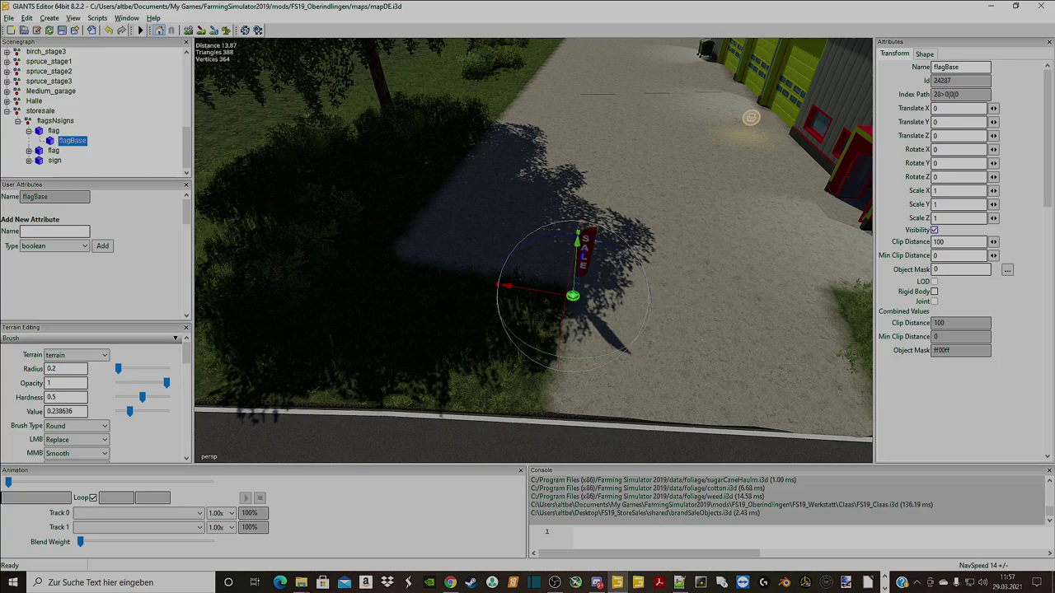
click(54, 131)
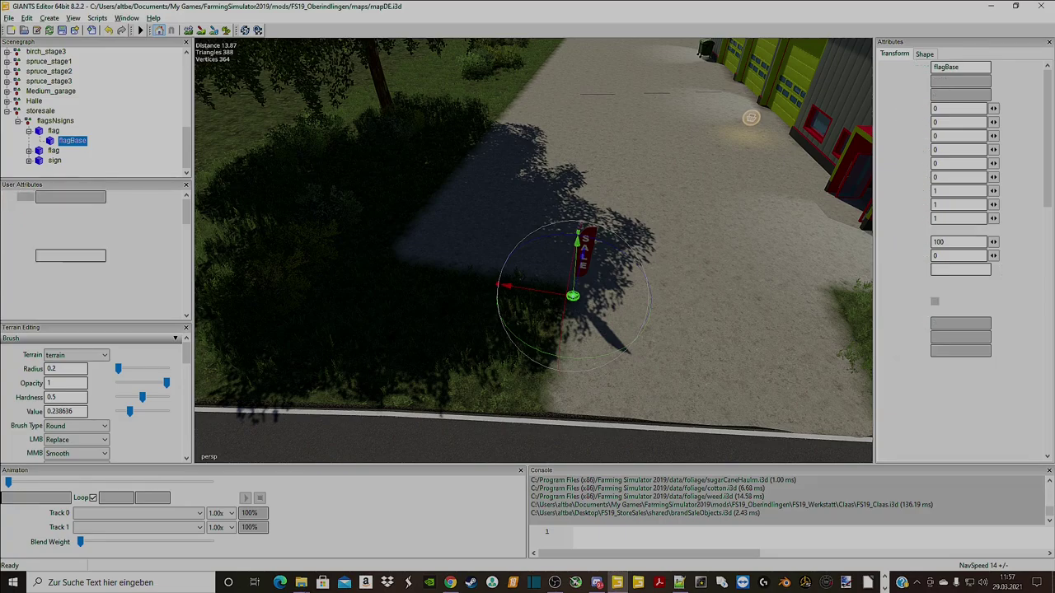
click(54, 151)
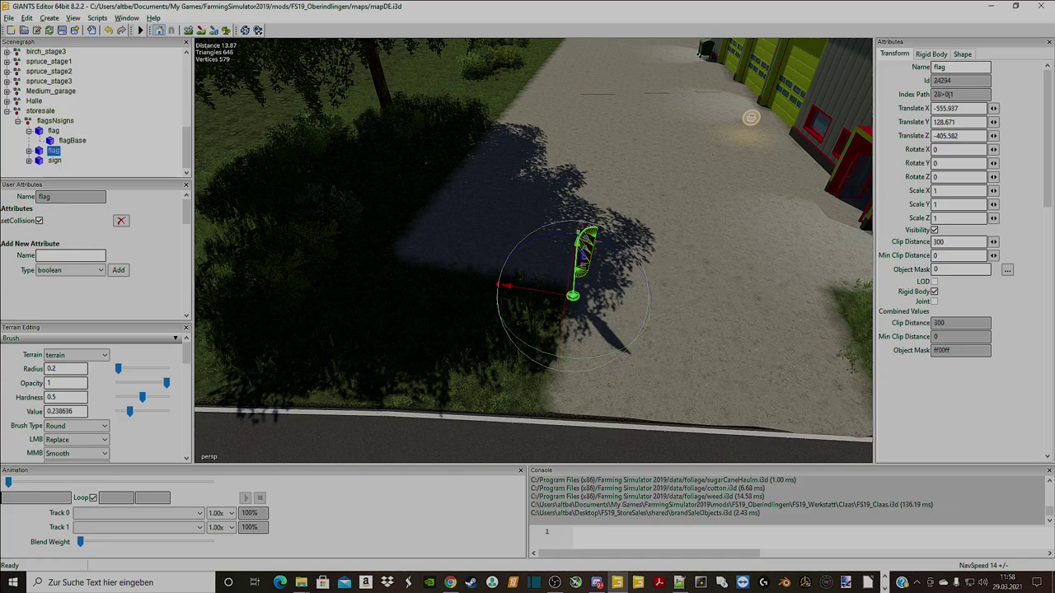
key(ctrl+b)
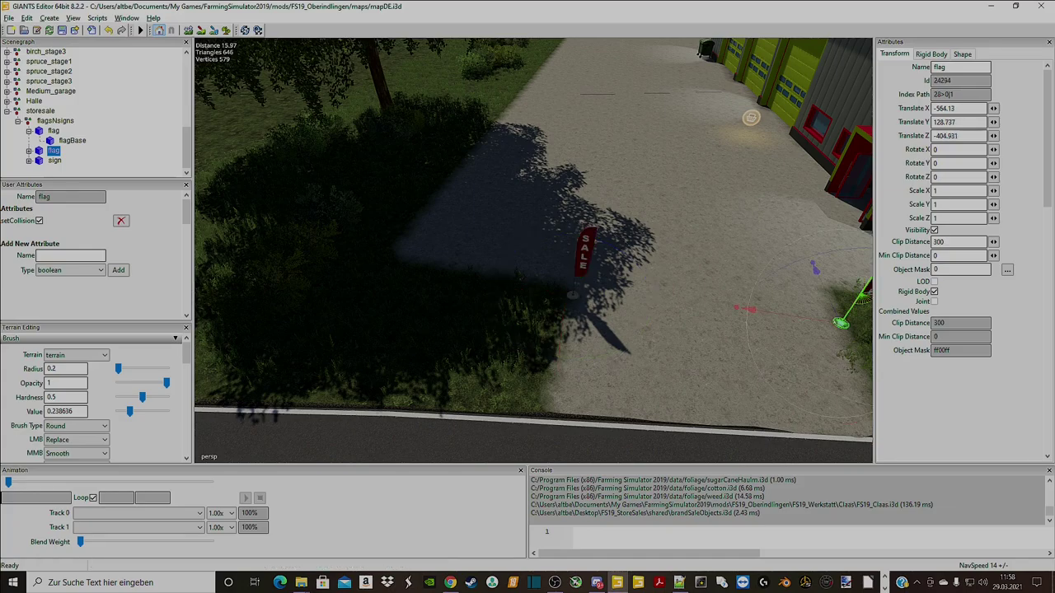
Inspect the positions of both sale flags beside the hall driveway from several viewing angles
scroll(534, 249, down, 4)
alt+middle_drag(693, 272, 568, 280)
scroll(387, 264, up, 6)
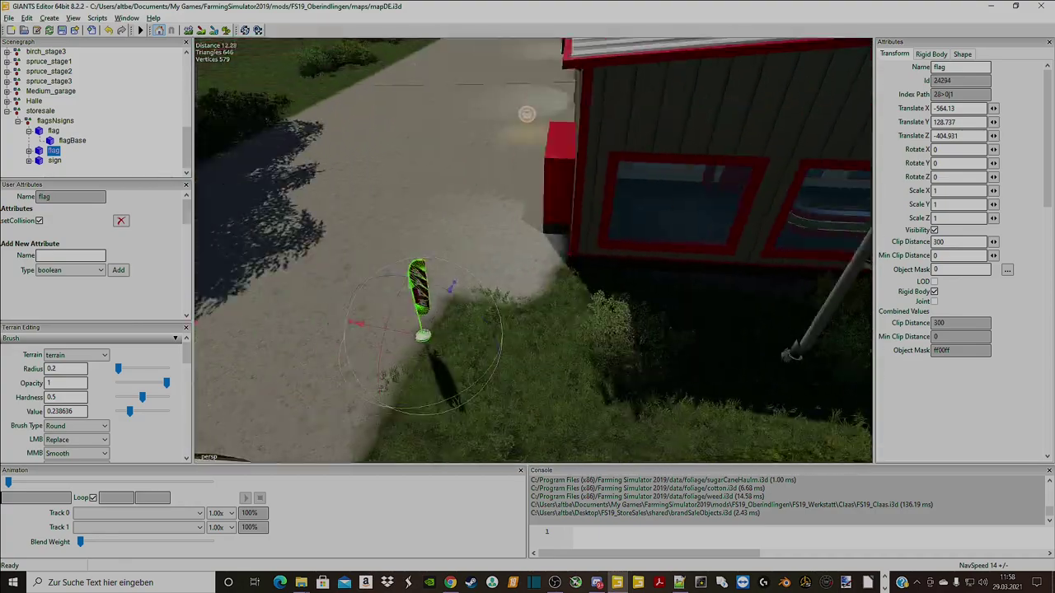
alt+drag(527, 280, 651, 255)
scroll(534, 250, up, 3)
alt+middle_drag(533, 250, 549, 272)
alt+drag(549, 272, 618, 268)
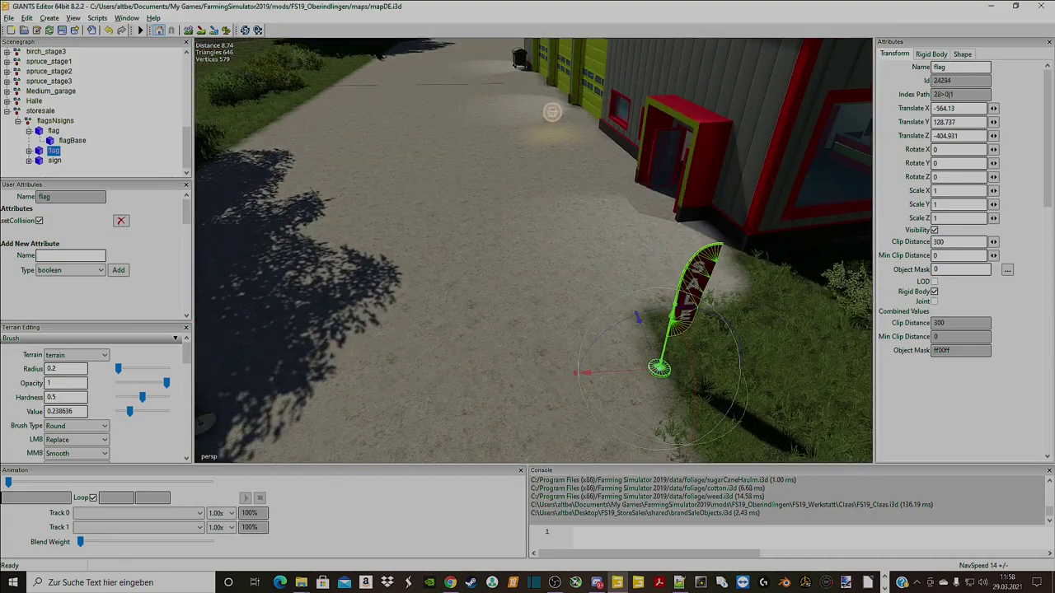
scroll(533, 250, down, 5)
alt+drag(533, 249, 651, 289)
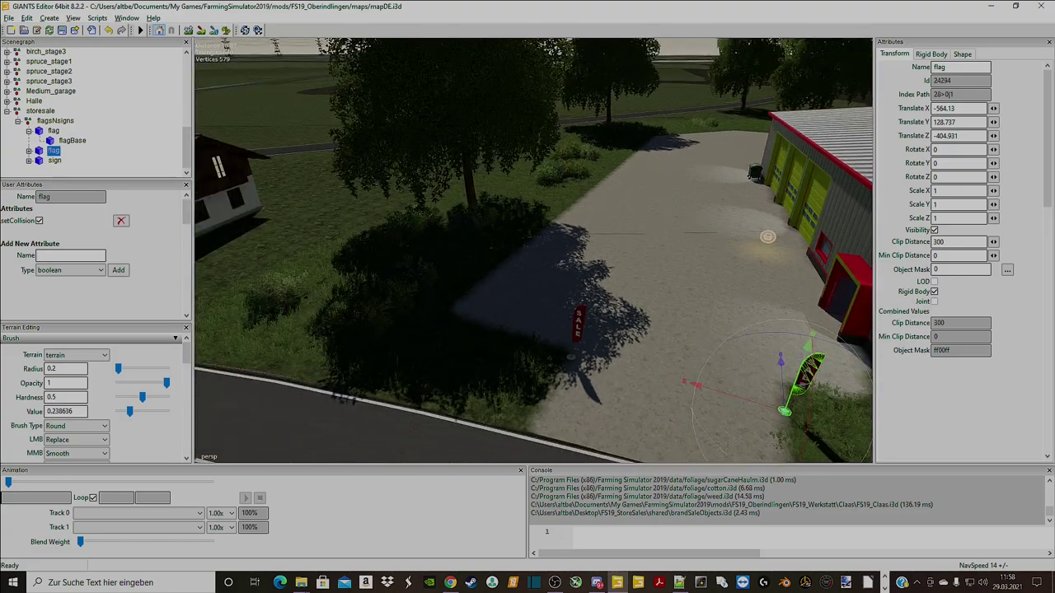
scroll(534, 250, up, 4)
alt+drag(533, 249, 395, 247)
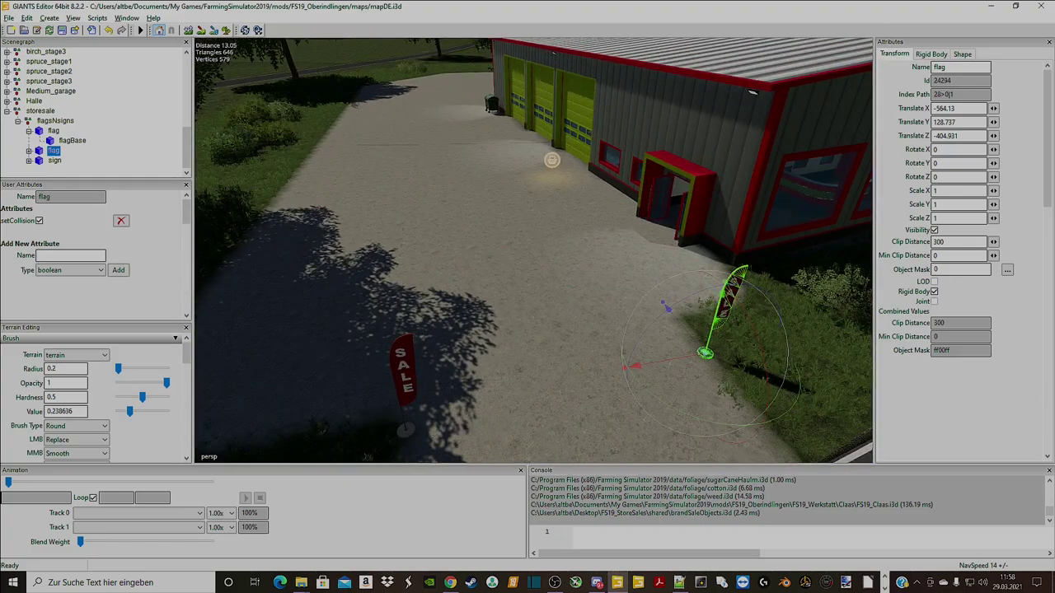
Start Interactive Placement for each of the two sale flags in turn, leaving both where they are
click(54, 131)
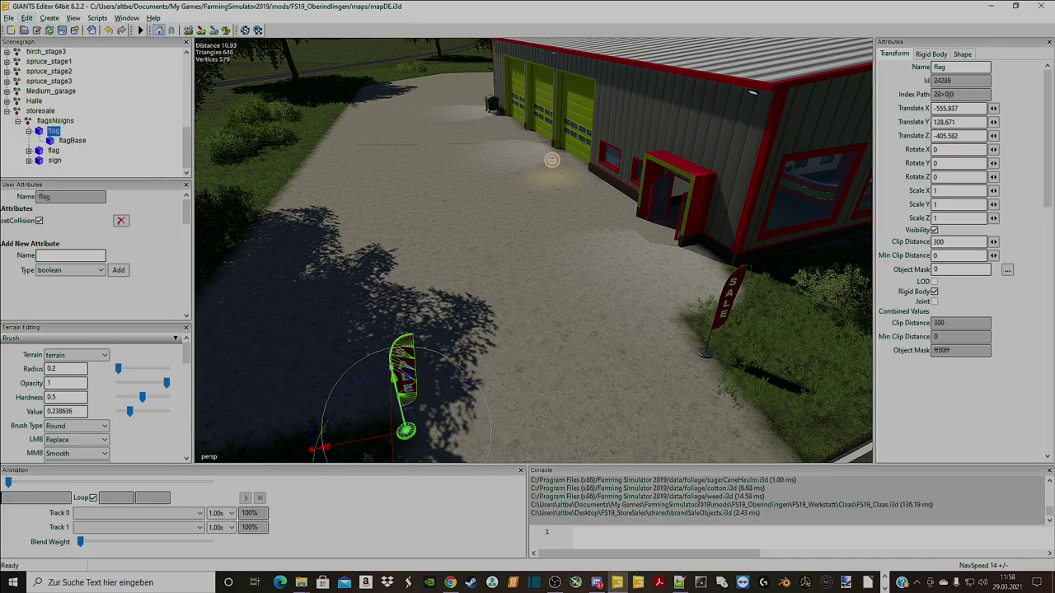
click(28, 18)
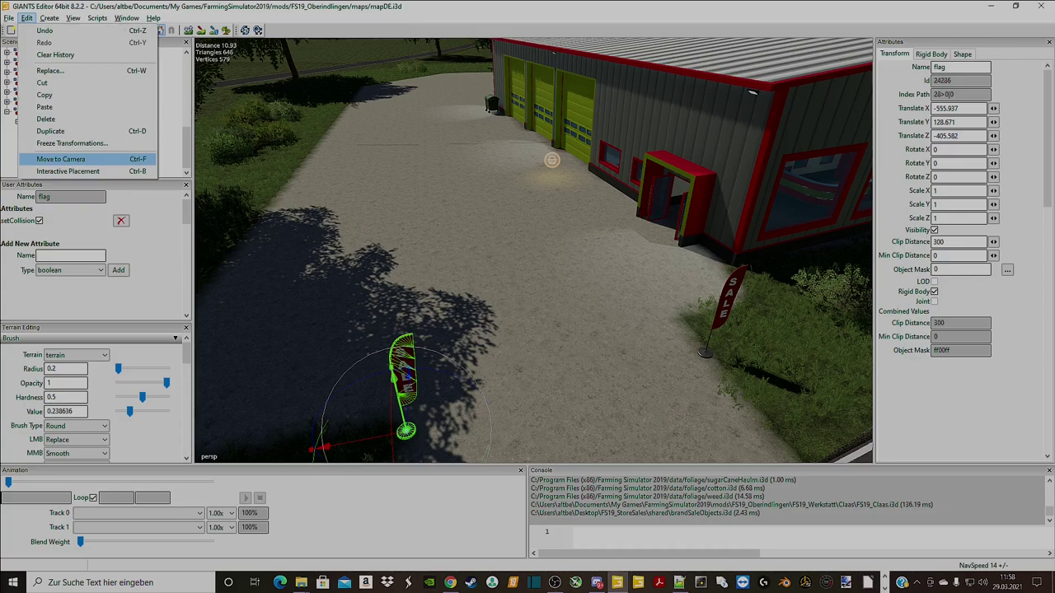
click(68, 171)
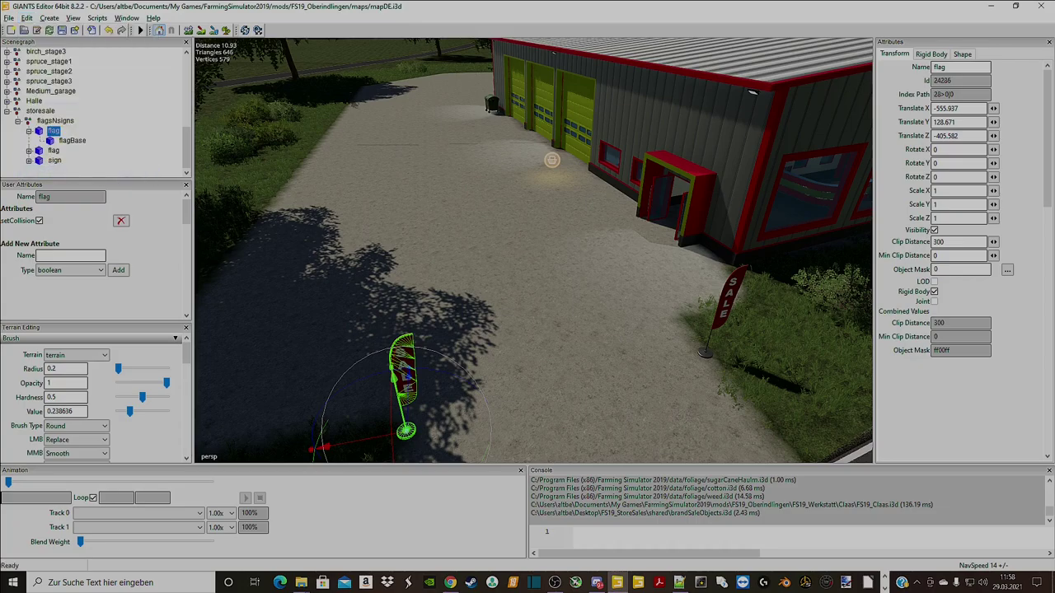
click(53, 151)
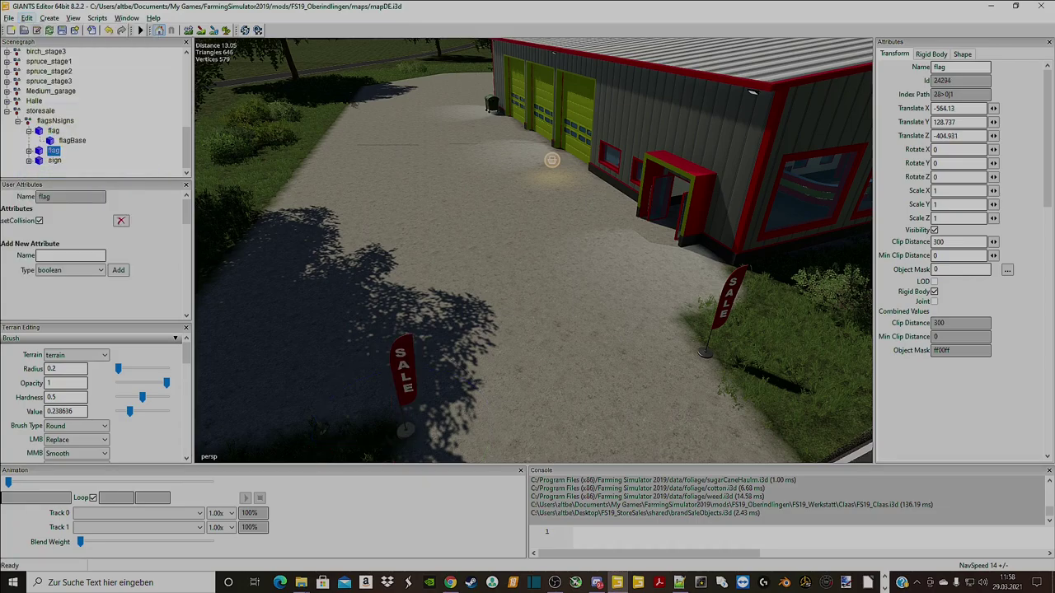
click(28, 18)
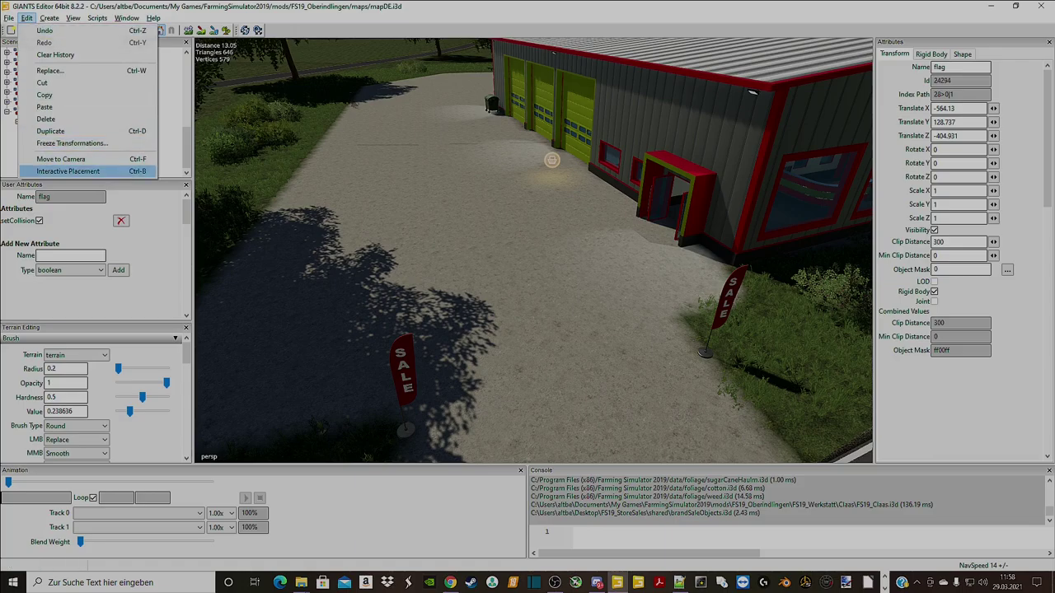
click(68, 171)
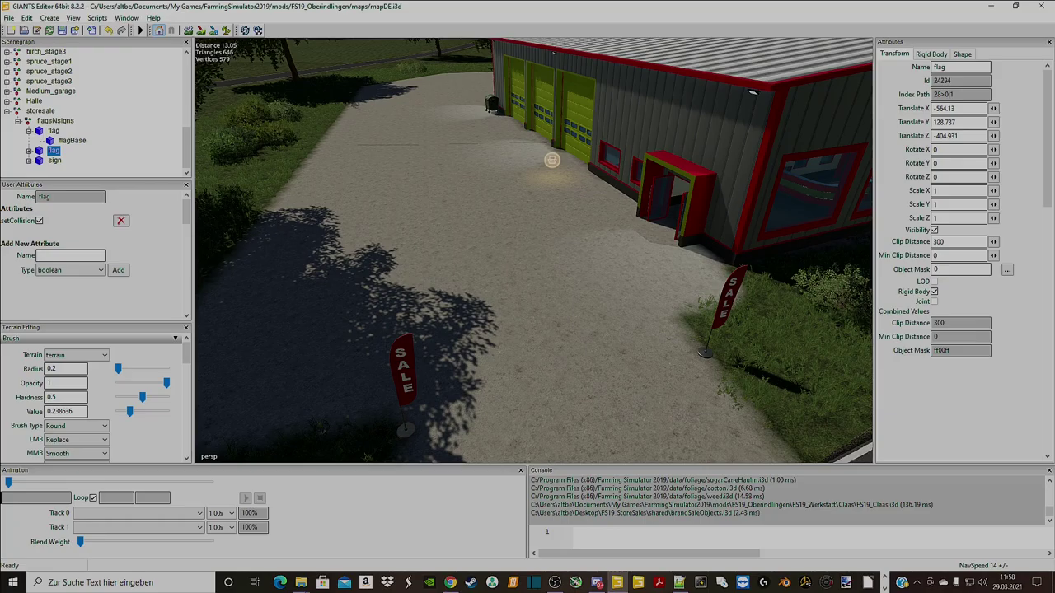
Place the sign with Interactive Placement on the hall wall beside the small yellow gate, at about X -588, Y 132.3, Z -395.6
click(54, 160)
key(ctrl+b)
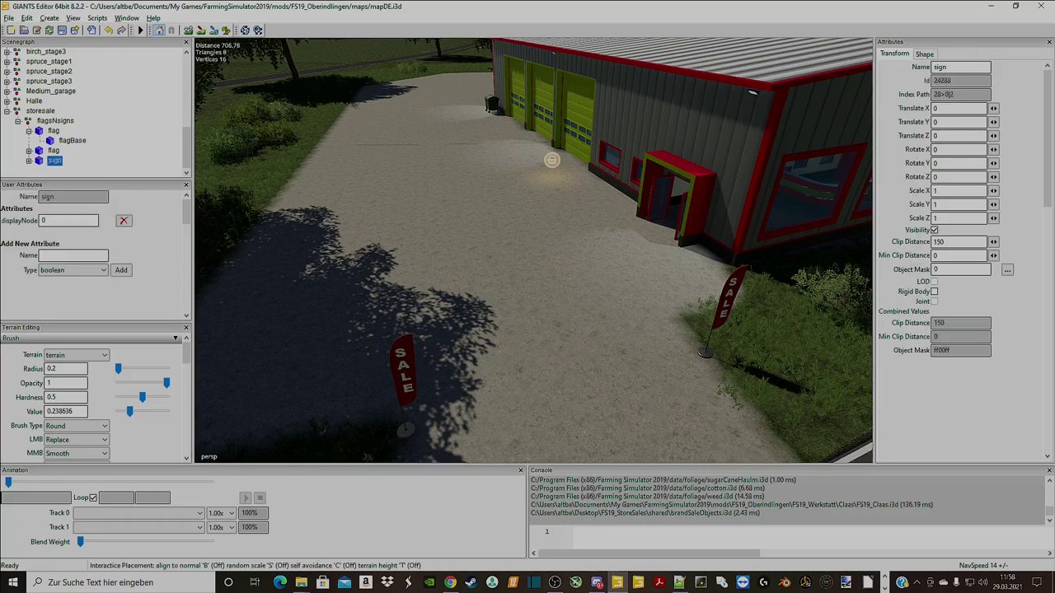
scroll(534, 250, up, 3)
alt+middle_drag(626, 250, 396, 263)
key(f)
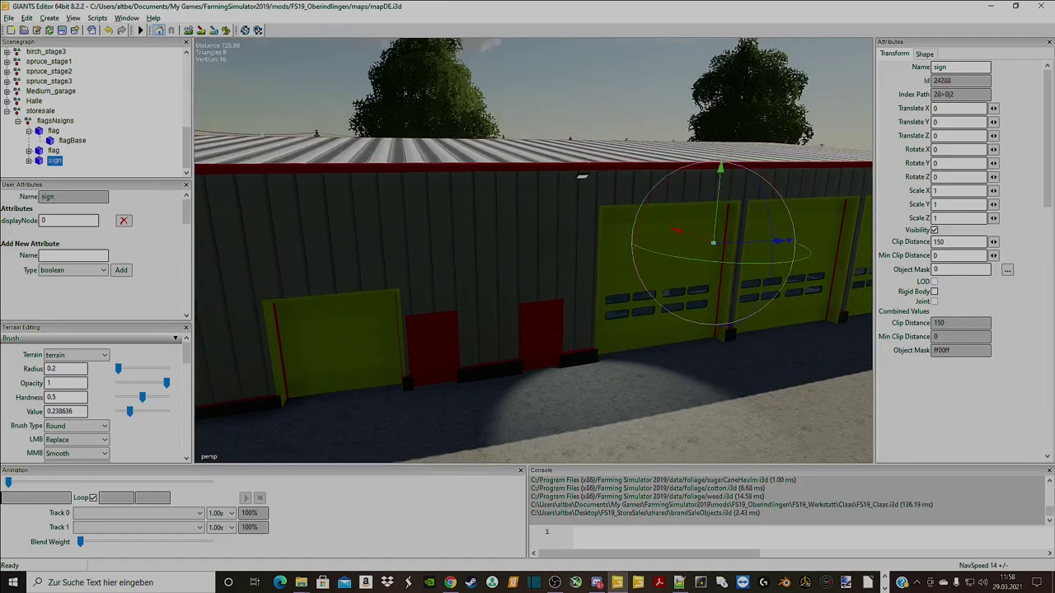
alt+drag(527, 251, 696, 251)
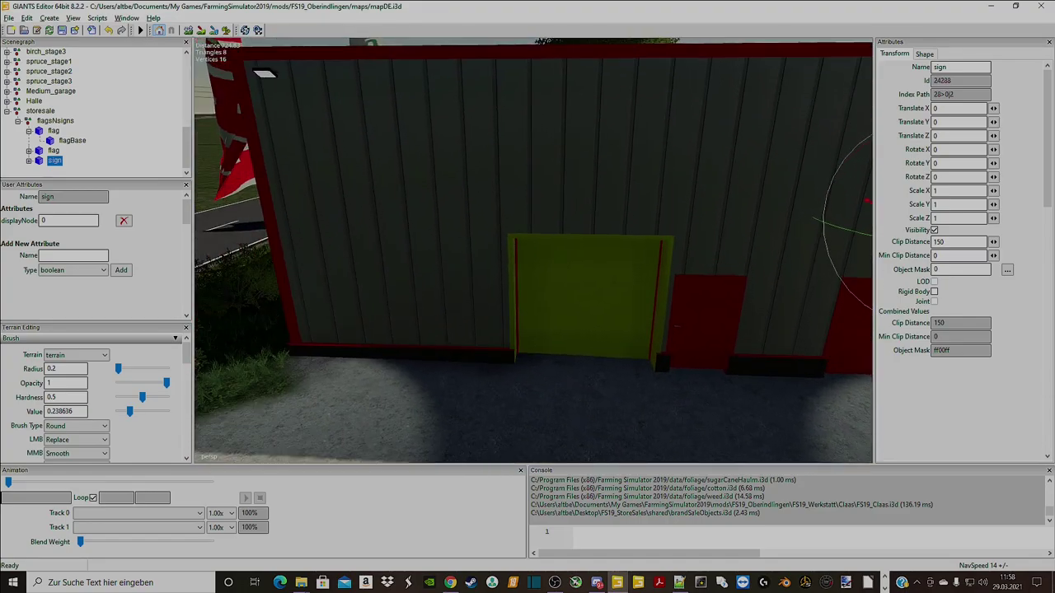
key(ctrl+b)
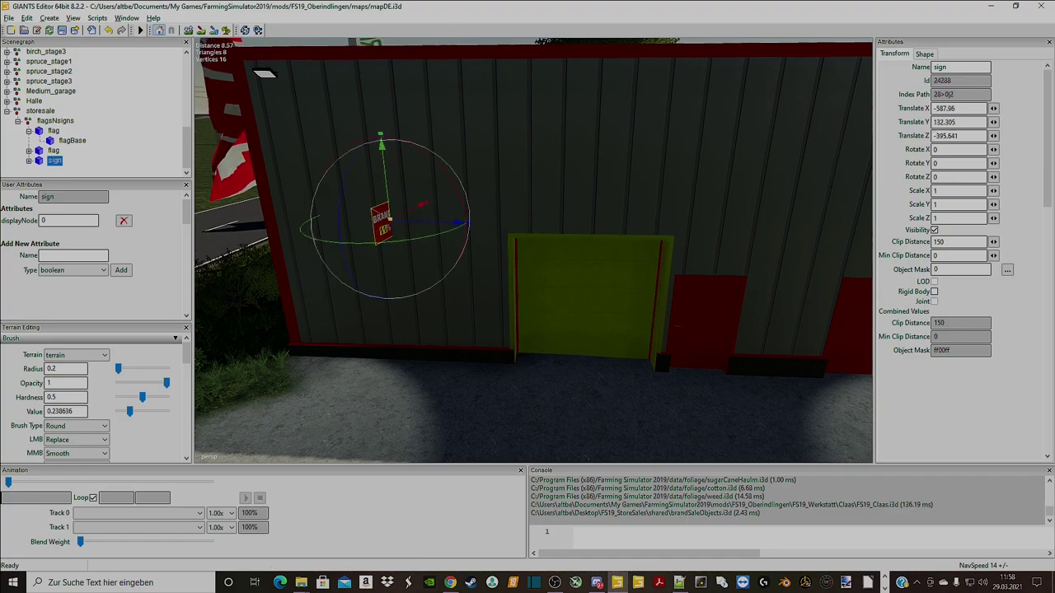
Rotate the sign about its Y axis to about -80 degrees so that it faces outward along the hall wall
scroll(390, 218, up, 6)
alt+middle_drag(389, 219, 593, 313)
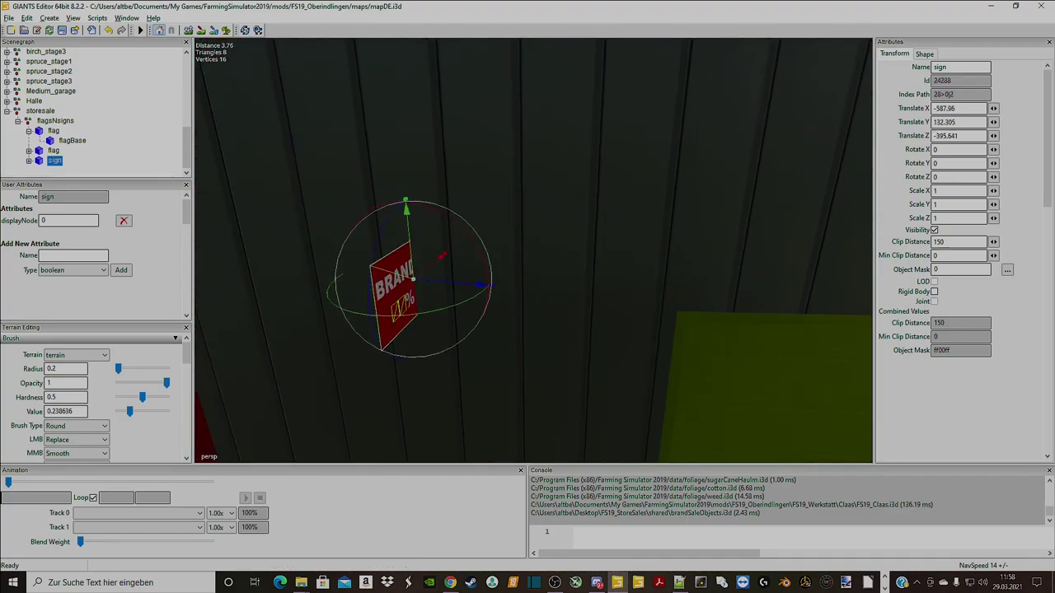
scroll(534, 251, up, 3)
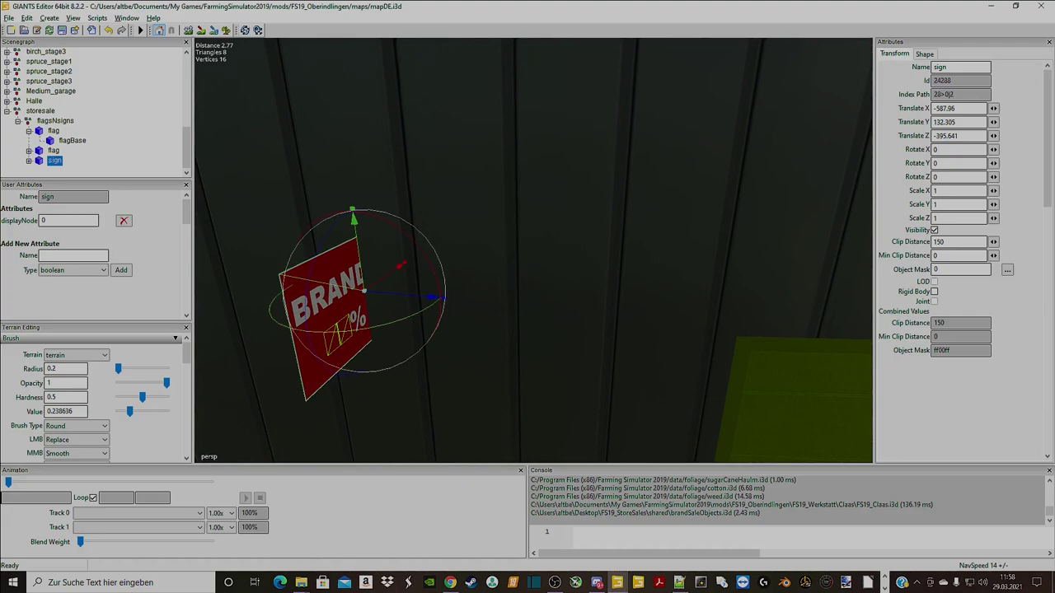
drag(408, 319, 279, 322)
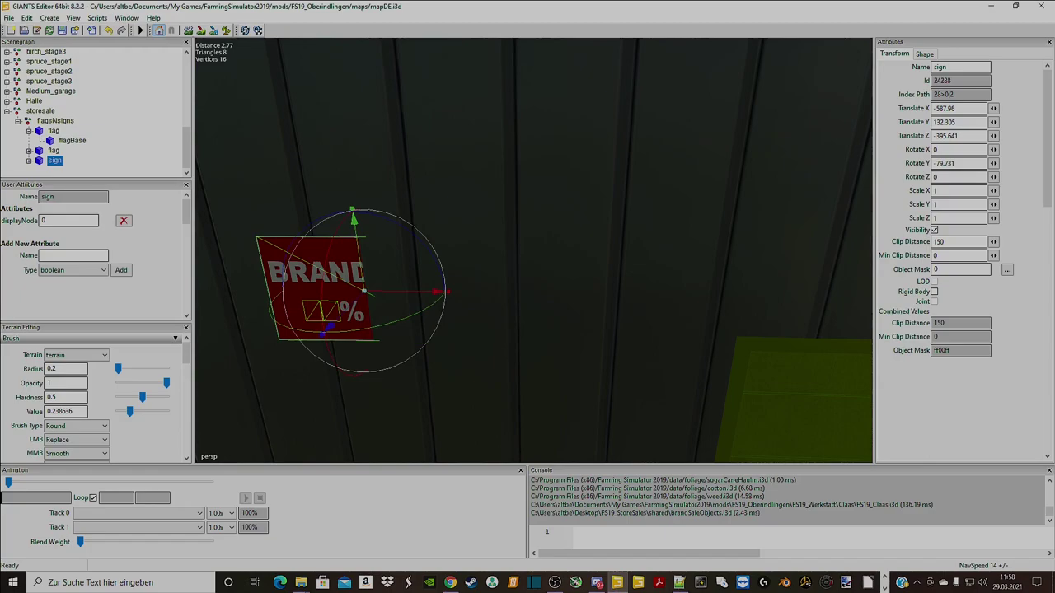
Look up the Halle object's Y rotation, calculate 90 - 8.366 in the Windows calculator, and move the calculator away
click(34, 100)
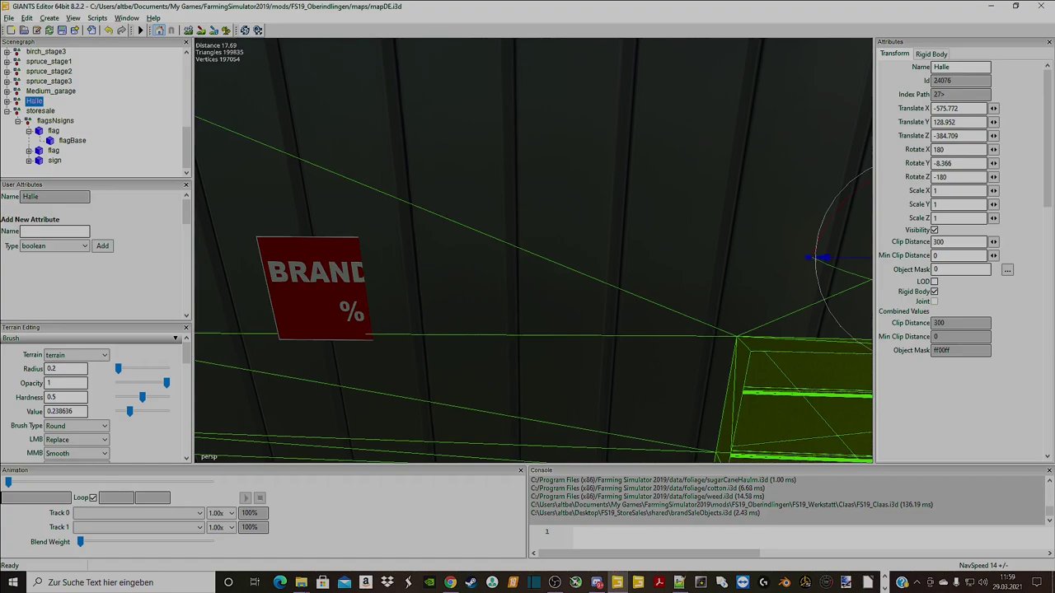
key(ctrl+a)
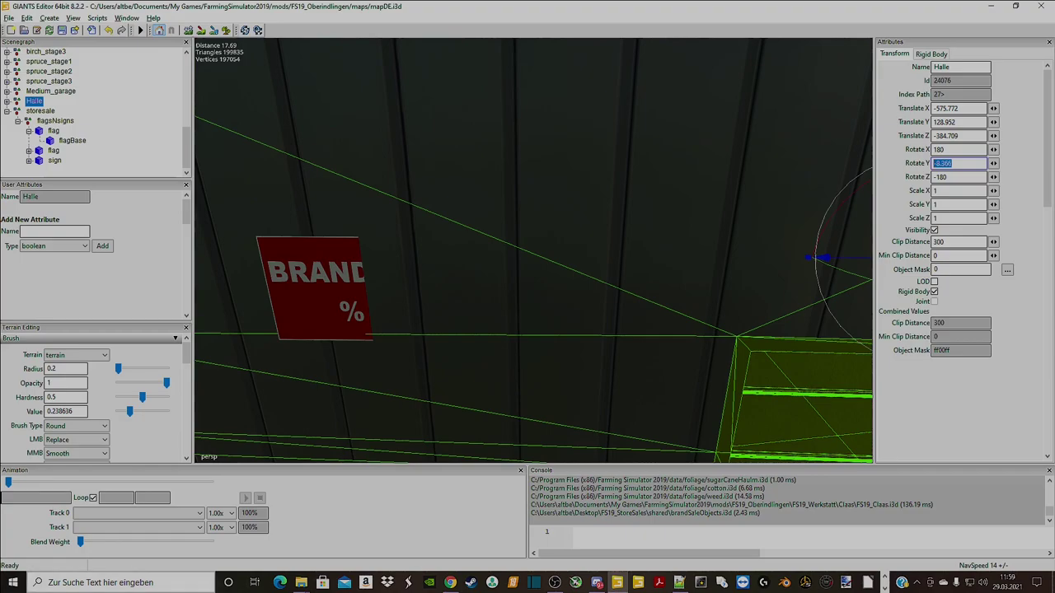
click(123, 583)
click(87, 372)
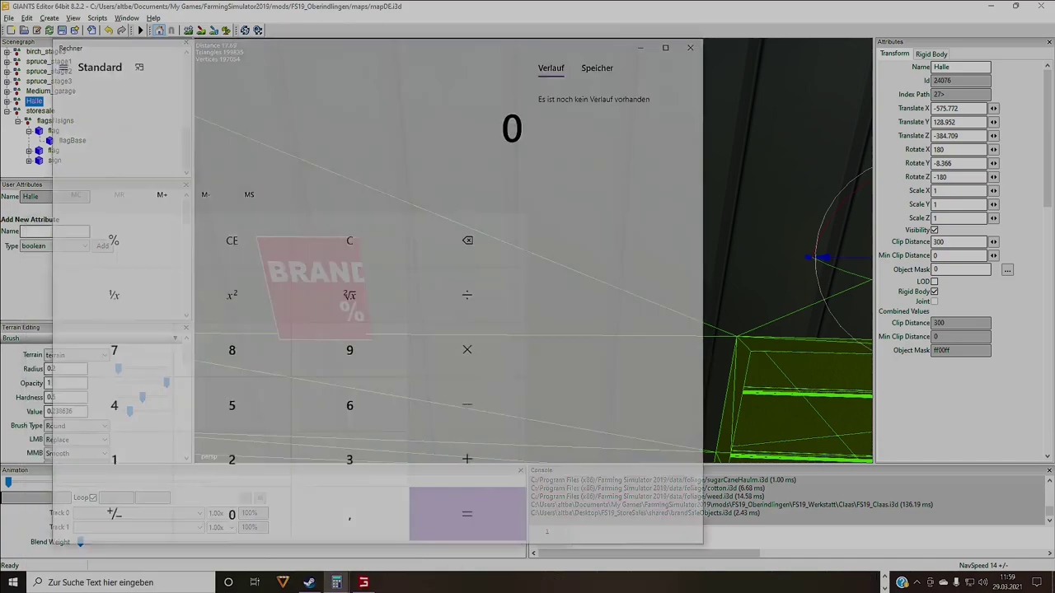
click(349, 351)
click(229, 519)
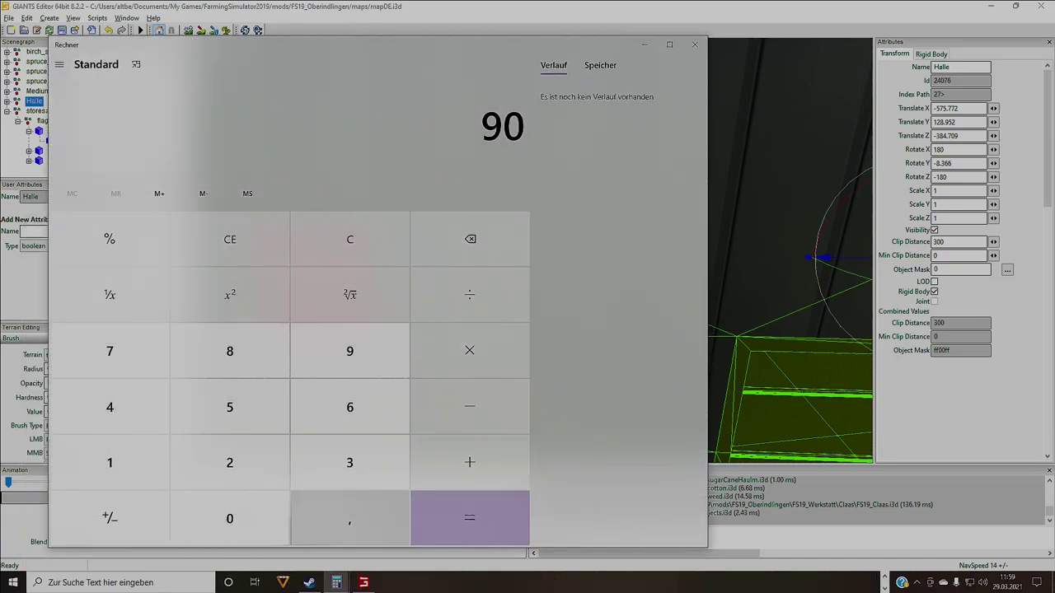
click(470, 407)
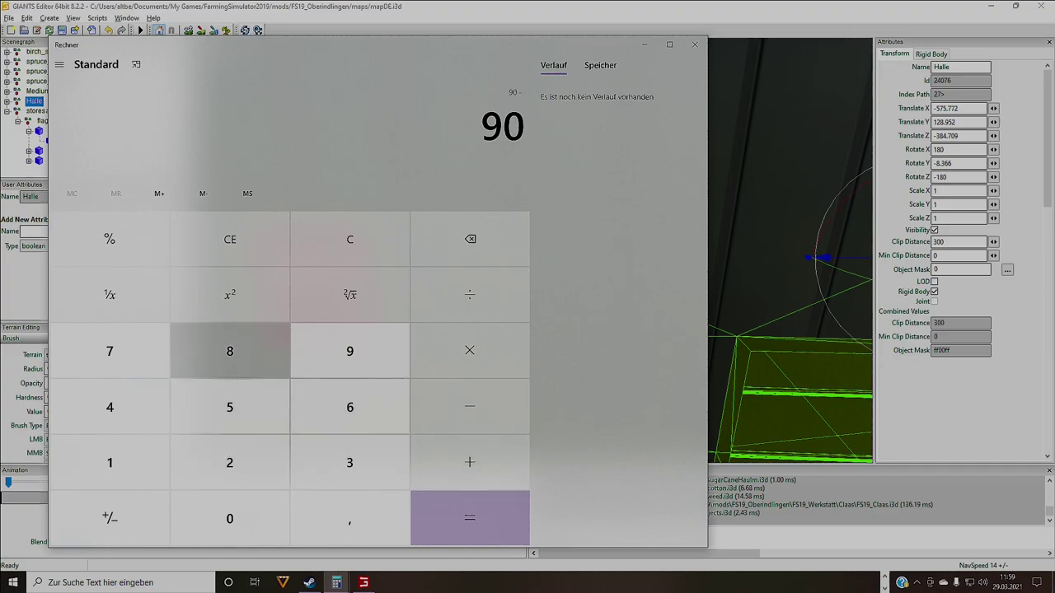
click(229, 351)
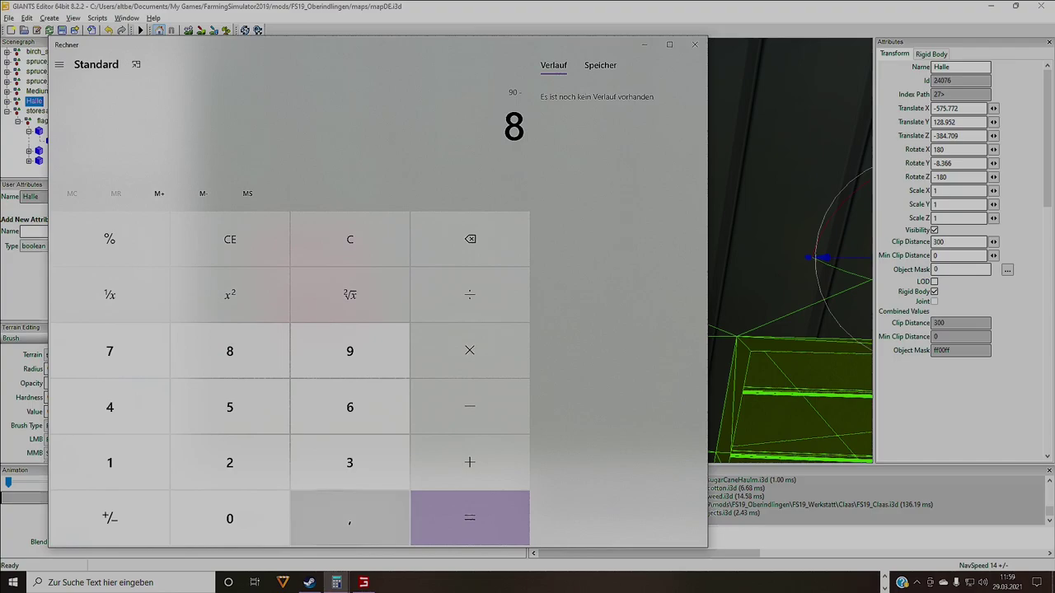
click(349, 519)
click(349, 463)
click(349, 407)
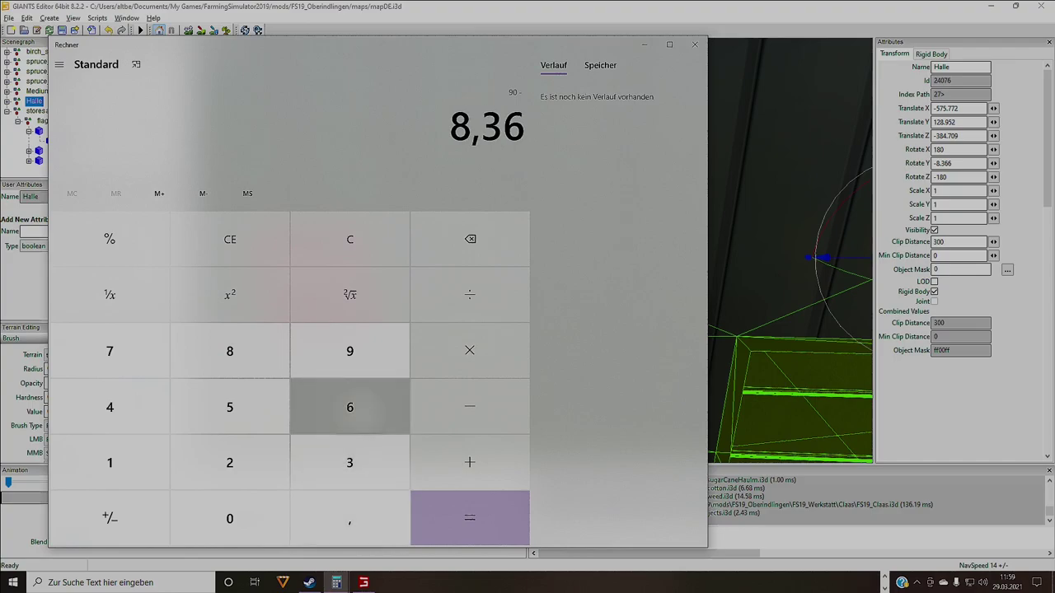
click(349, 407)
click(470, 519)
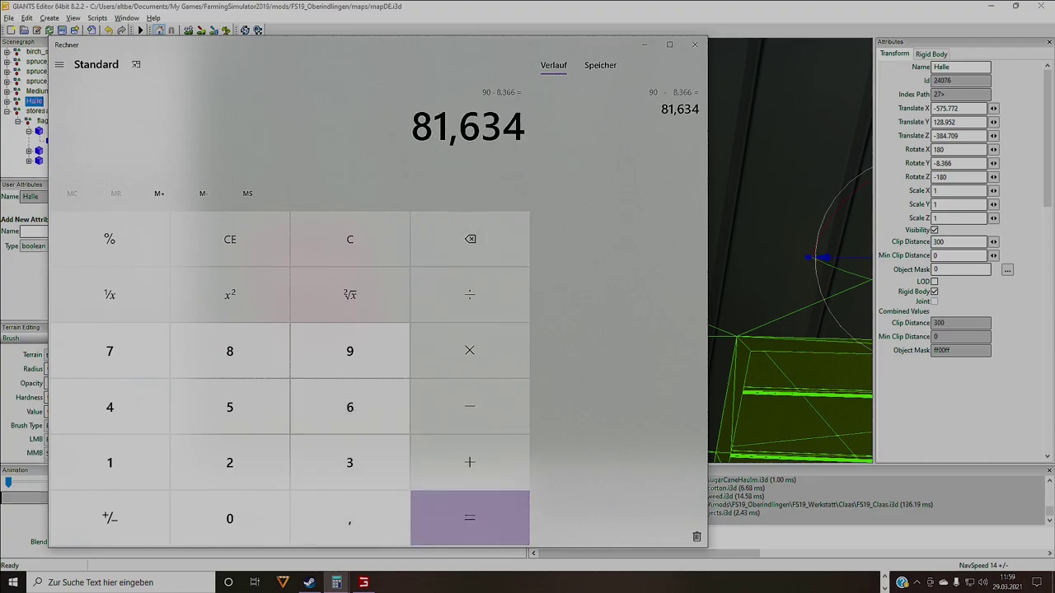
drag(417, 47, 1054, 74)
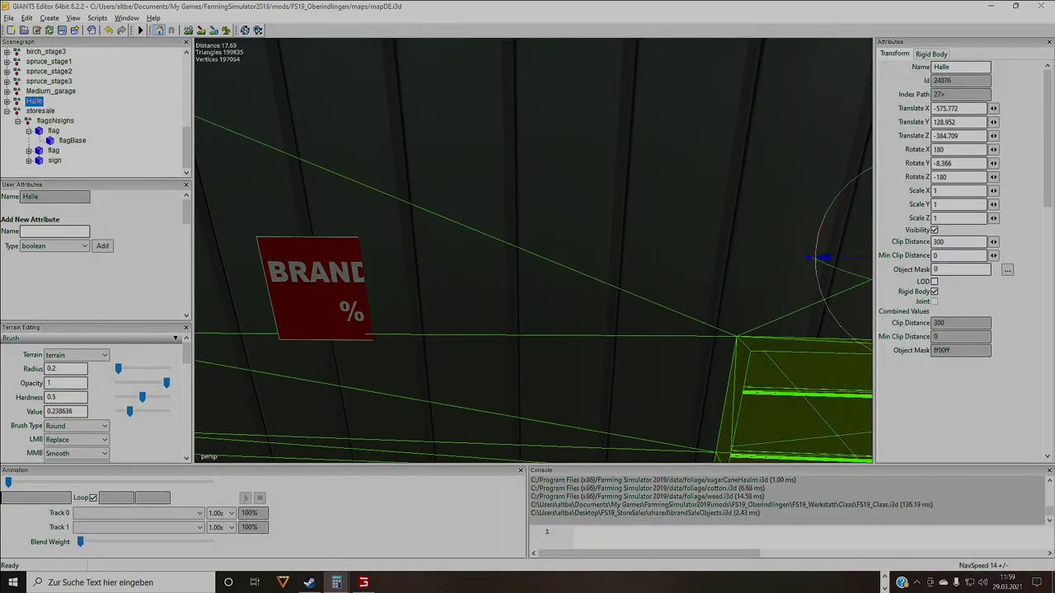
Set the Y rotation of the sign beside the small yellow gate to -81.634
click(54, 161)
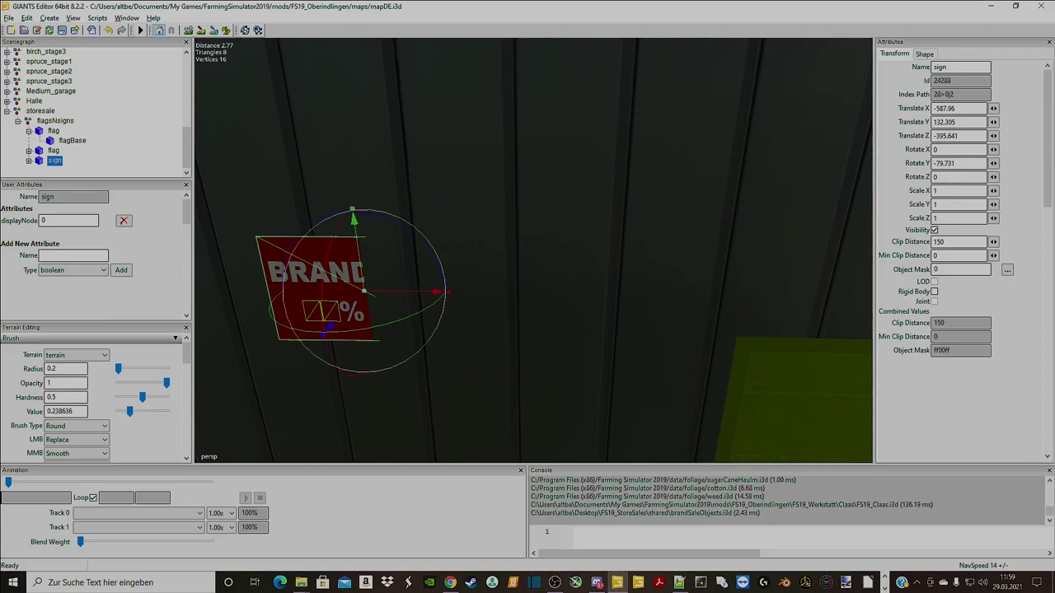
drag(957, 164, 937, 163)
text(81)
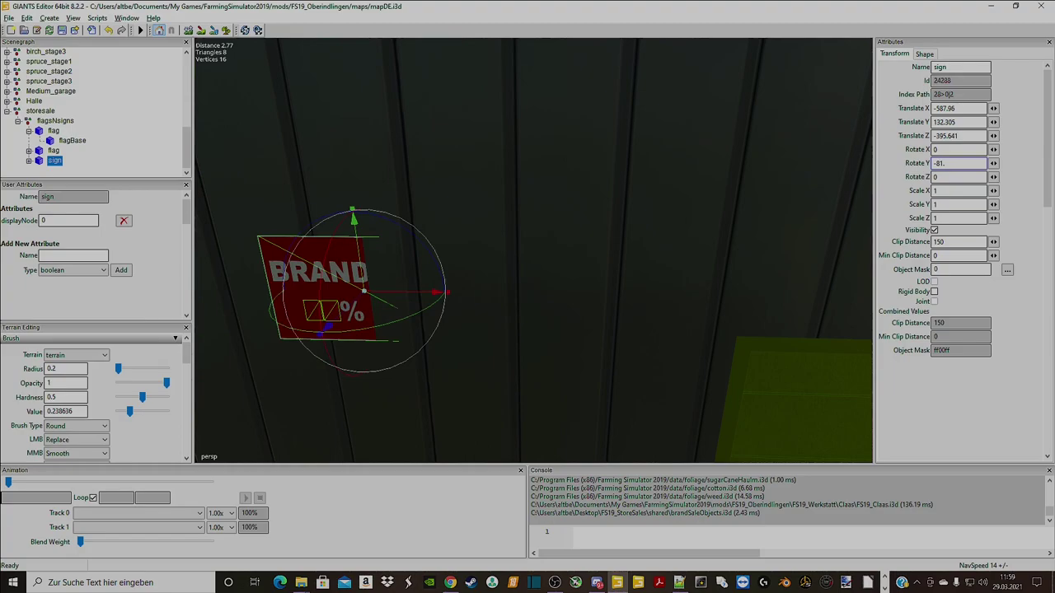
text(.634)
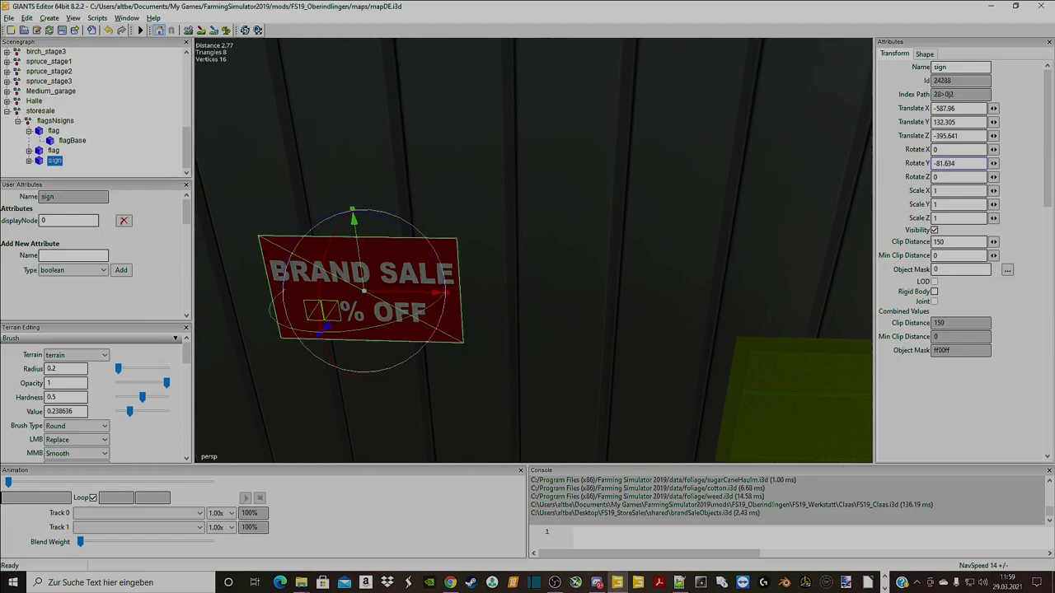
Nudge the sign along its Z axis to sit just proud of the hall wall, at about X -587.961, Z -395.641
scroll(532, 250, up, 2)
alt+drag(532, 250, 536, 206)
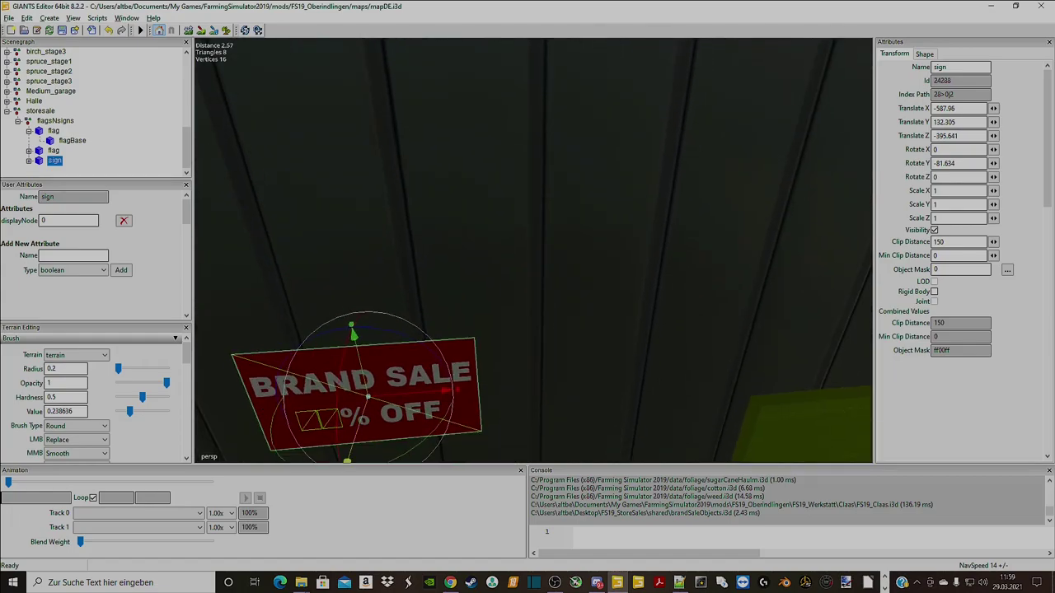
drag(347, 461, 348, 459)
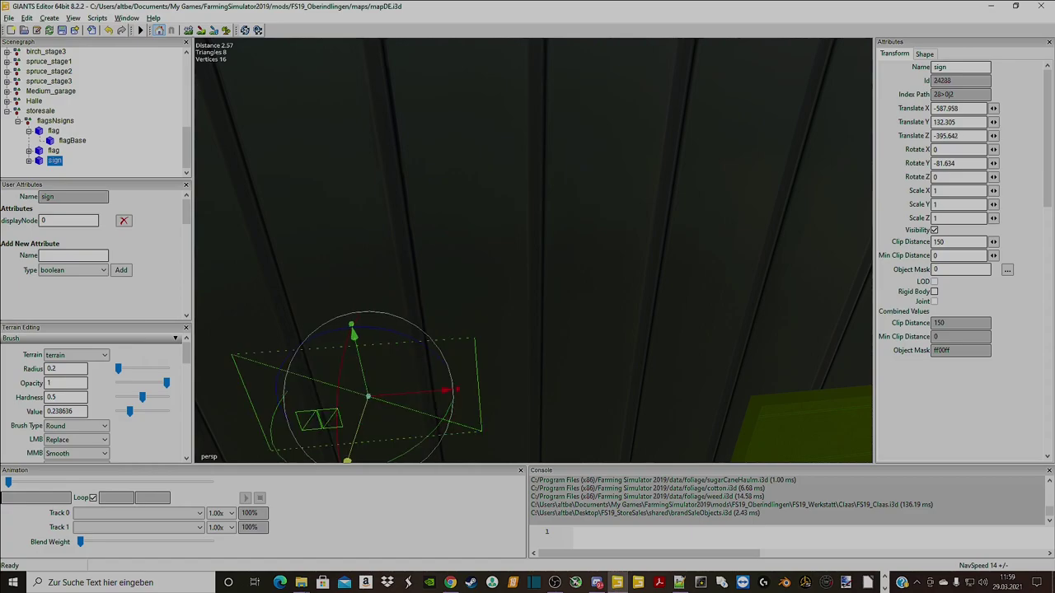
drag(347, 460, 347, 462)
Duplicate the sign and move the copy past the hall corner toward the road, to about X -587.6, Z -400.2
scroll(534, 251, down, 10)
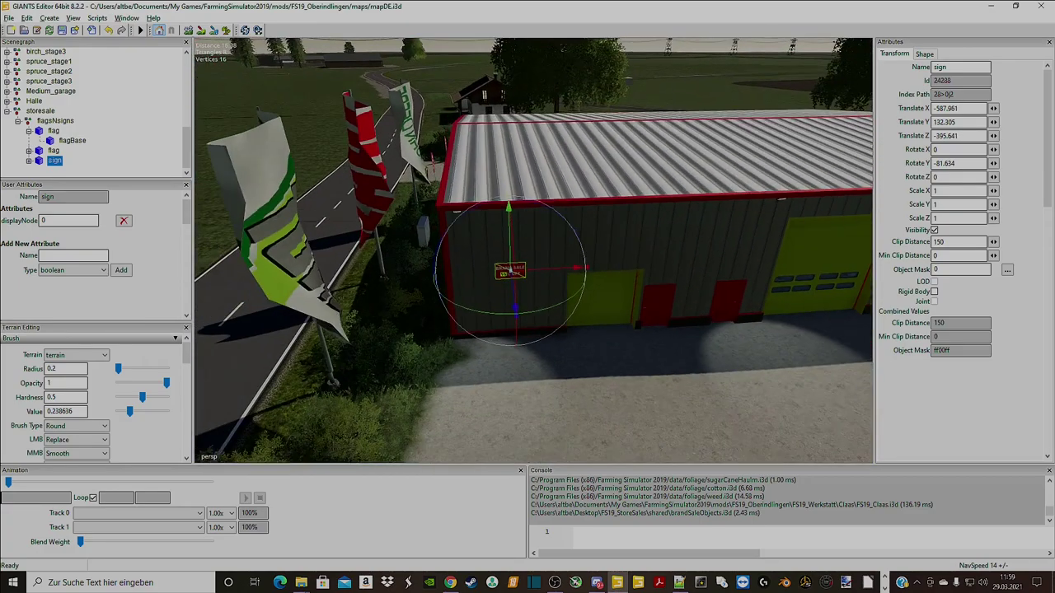
scroll(533, 251, up, 6)
scroll(533, 250, up, 4)
alt+drag(462, 264, 544, 250)
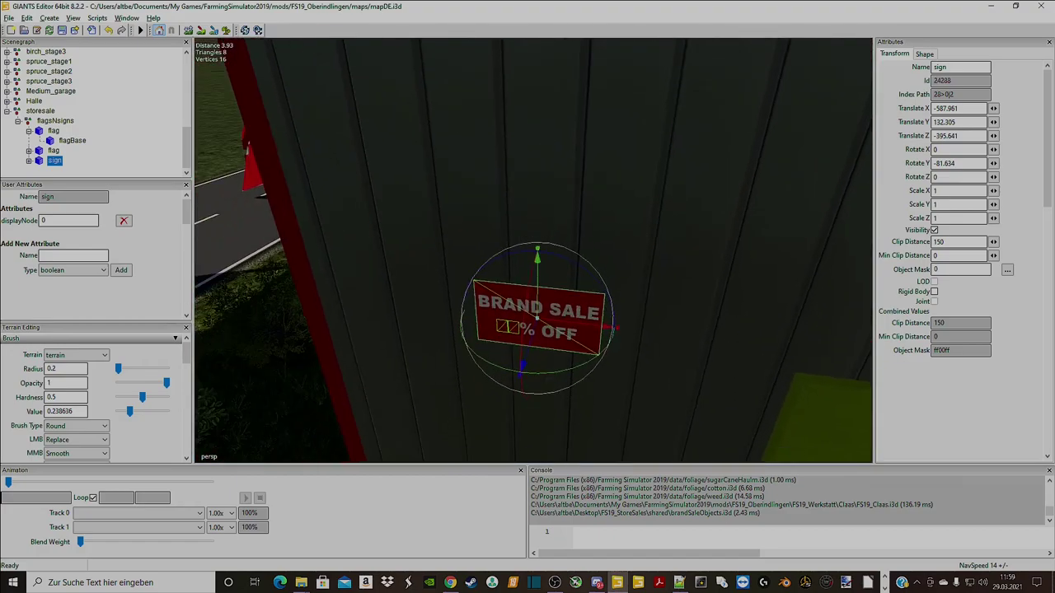
scroll(533, 250, down, 8)
scroll(533, 251, up, 2)
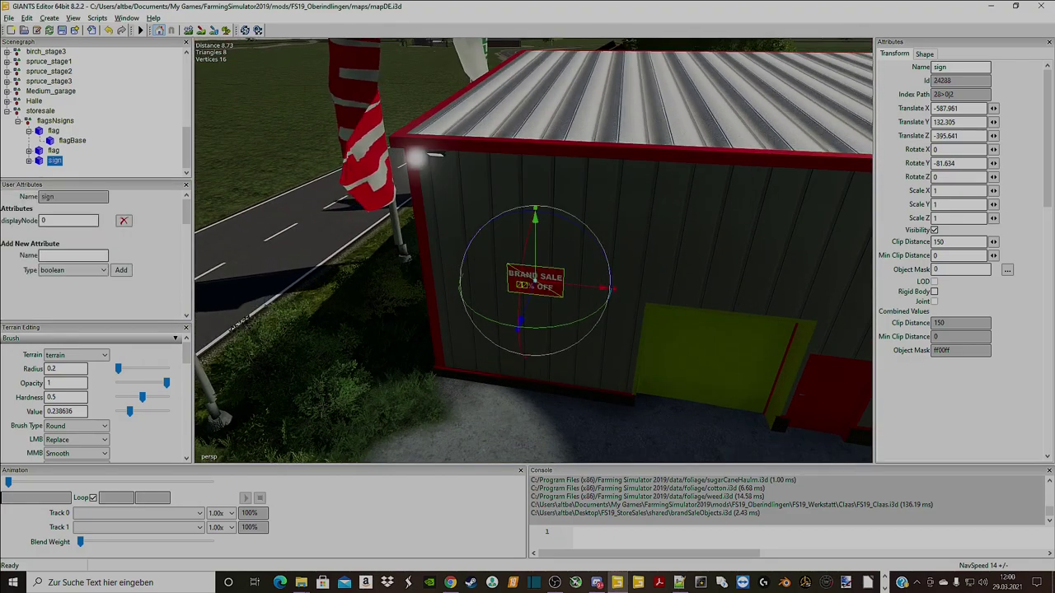
key(ctrl+d)
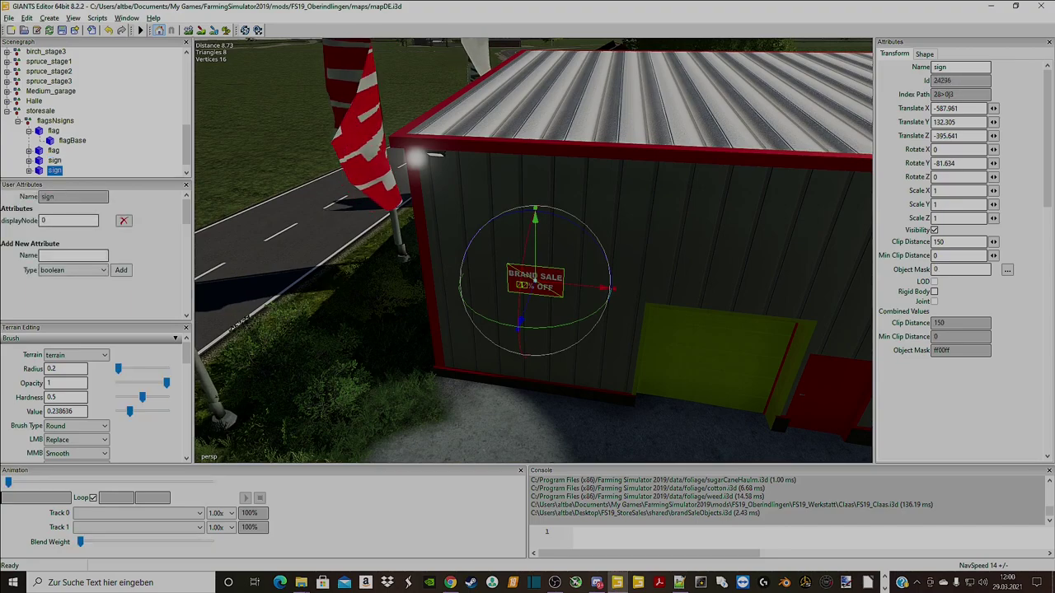
drag(520, 321, 531, 297)
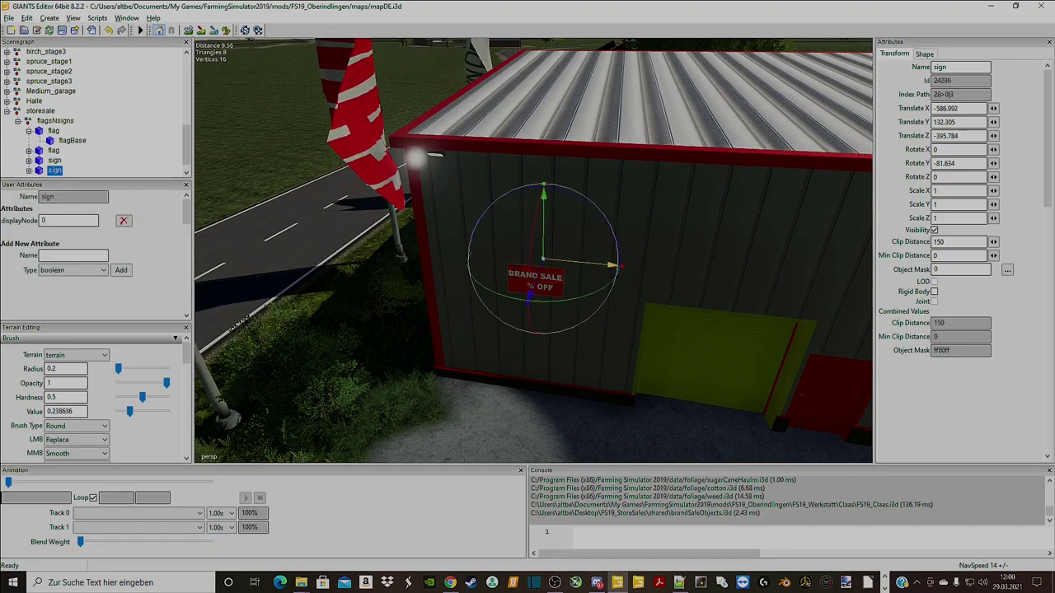
drag(613, 265, 643, 256)
Turn the copied sign to face the road and move it onto the road-side gable wall, at about X -586.2, Z -398.5
scroll(436, 248, up, 5)
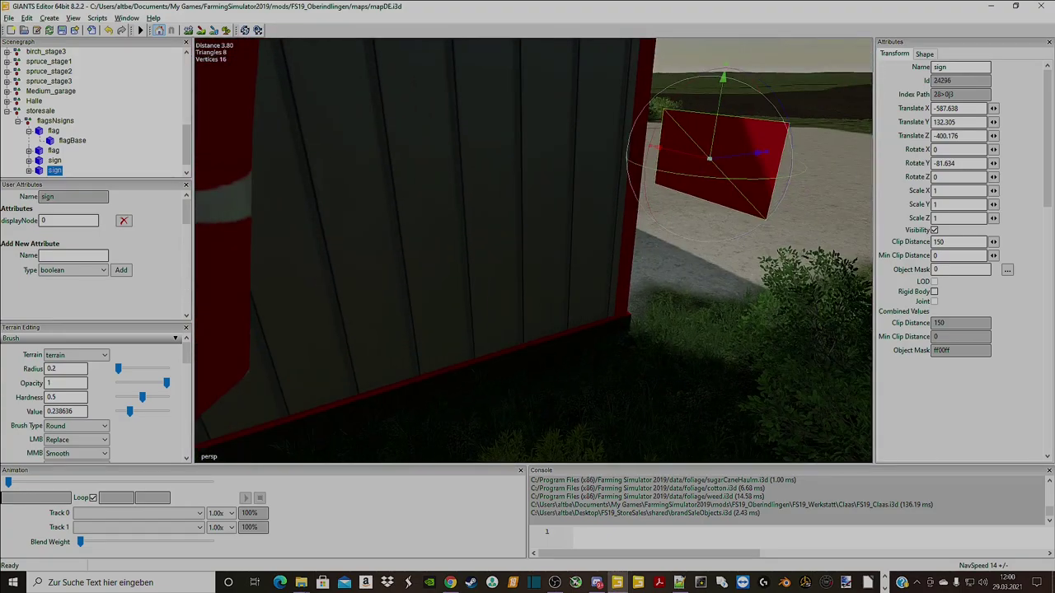
scroll(533, 251, down, 4)
alt+drag(533, 250, 610, 247)
drag(519, 257, 444, 241)
drag(554, 247, 446, 224)
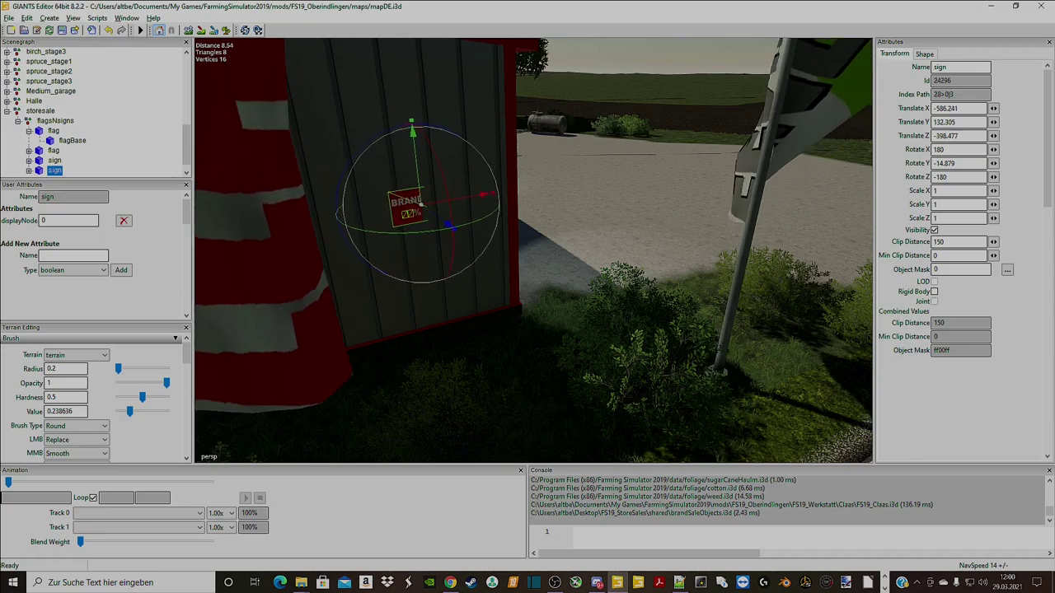
Set the gable wall sign's Y rotation to -8.366 and nudge it against the wall to about Z -398.485
double_click(948, 163)
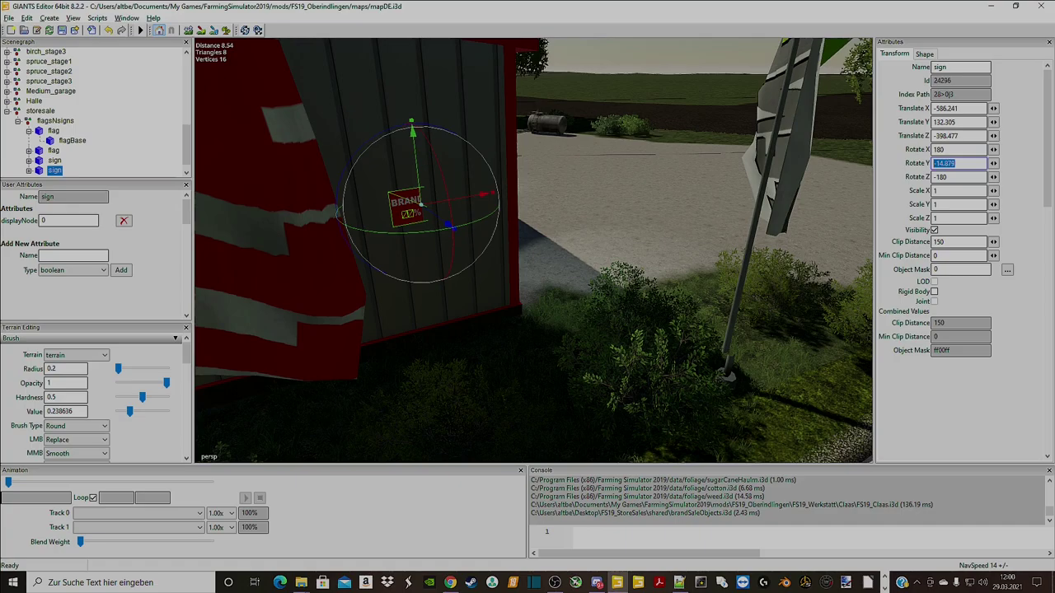
text(-8.366)
key(Return)
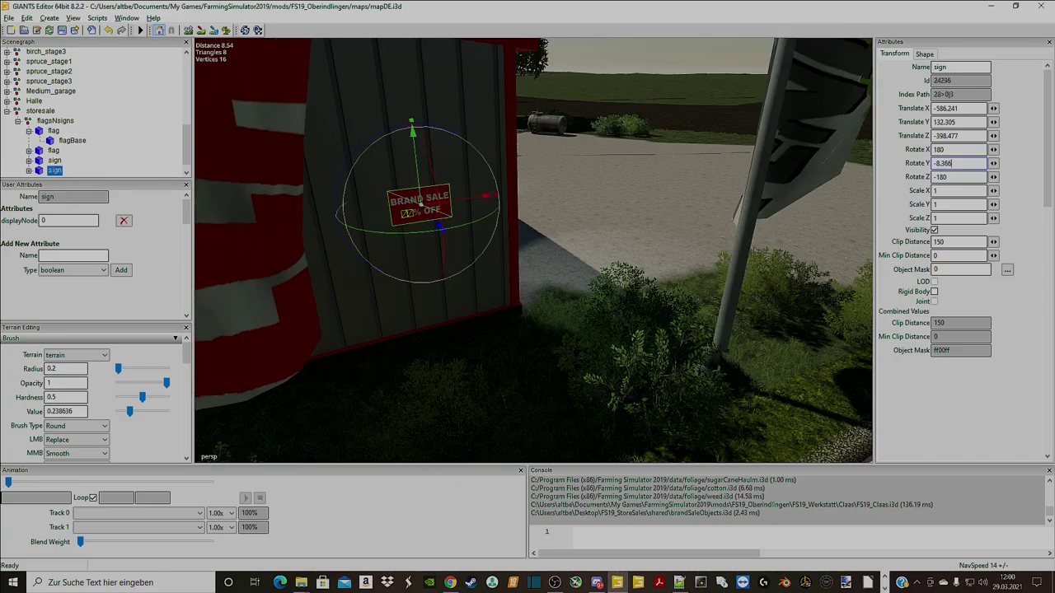
scroll(533, 250, up, 4)
alt+drag(495, 239, 544, 272)
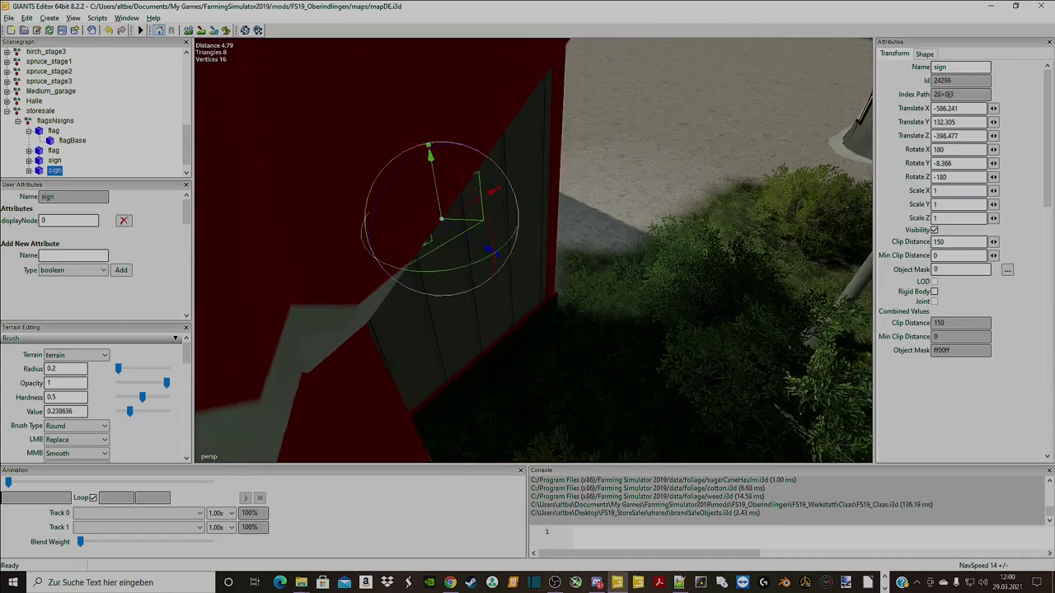
scroll(533, 249, up, 3)
alt+middle_drag(462, 234, 489, 251)
drag(475, 248, 478, 250)
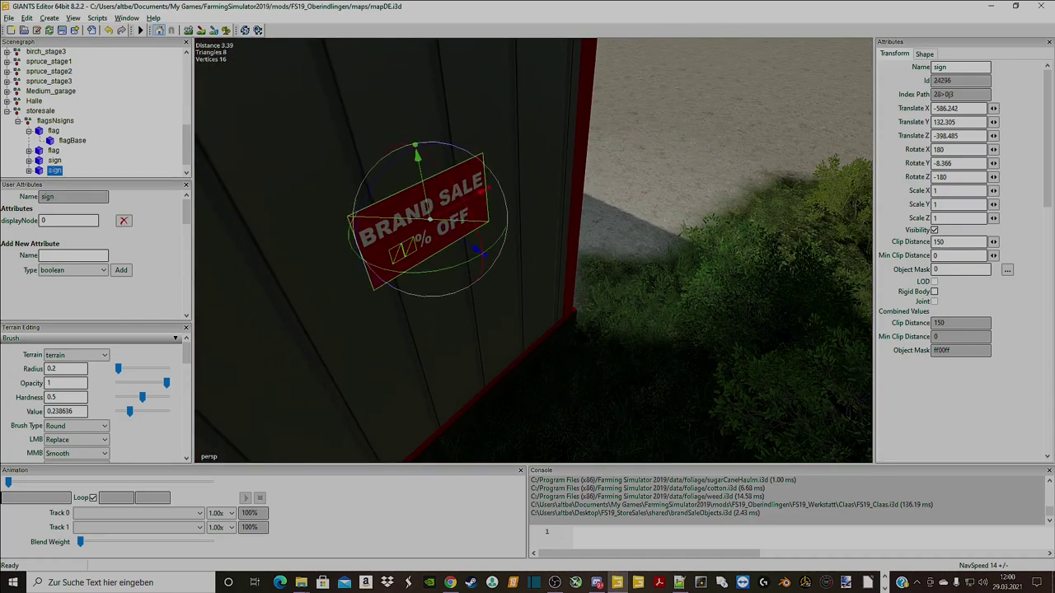
Duplicate the gable wall sign and place the copy beside the hall's entrance door with Interactive Placement, at about X -567.5, Y 131.4, Z -400.3
scroll(494, 247, down, 8)
alt+middle_drag(494, 248, 285, 251)
alt+drag(284, 251, 538, 222)
scroll(533, 251, down, 5)
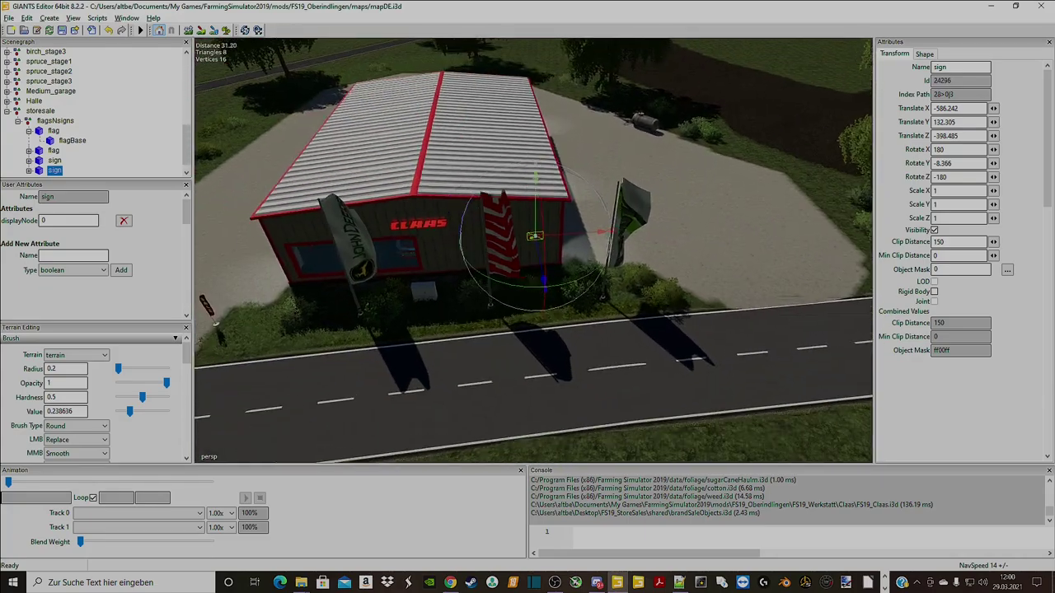
key(ctrl+d)
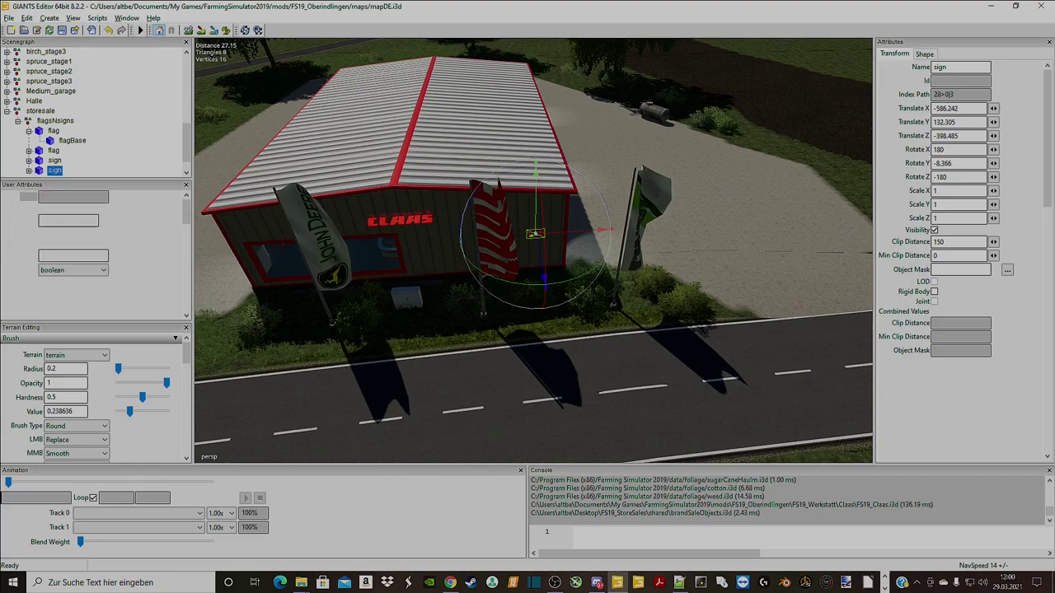
alt+drag(536, 235, 660, 239)
scroll(533, 250, up, 4)
alt+drag(553, 212, 412, 289)
scroll(534, 250, up, 3)
scroll(534, 250, up, 4)
scroll(533, 250, up, 4)
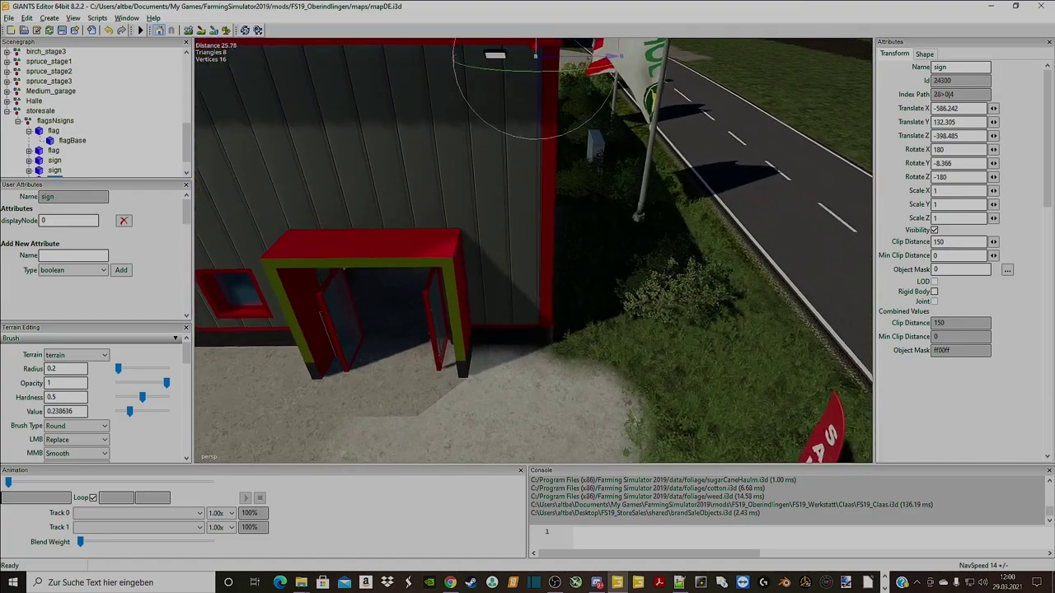
alt+drag(533, 251, 511, 317)
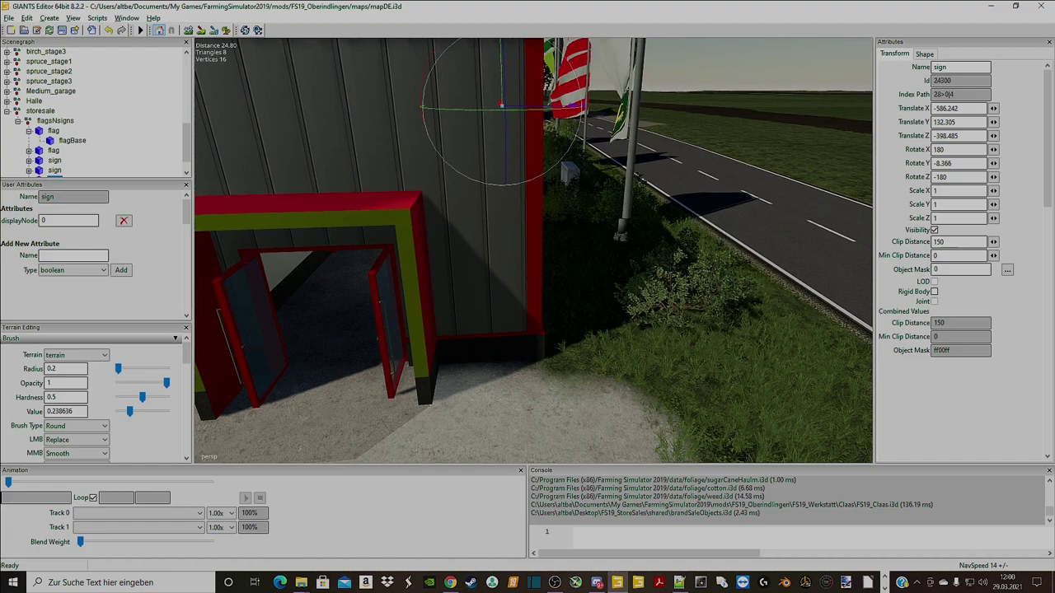
key(ctrl+b)
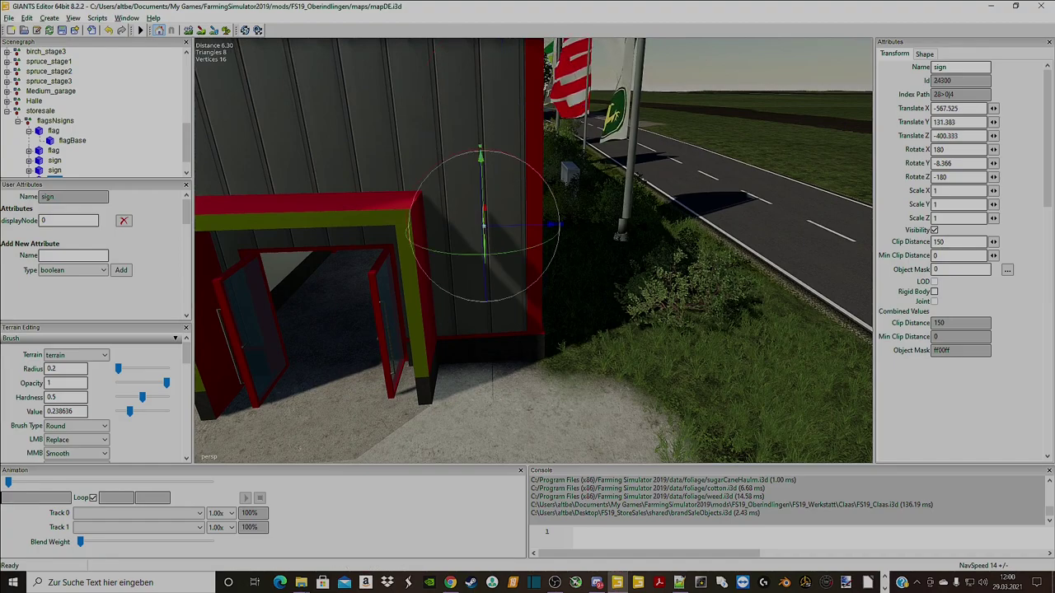
Rotate the entrance sign about its Y axis to face the yard, and set its Y rotation to exactly 81.634
scroll(533, 251, down, 3)
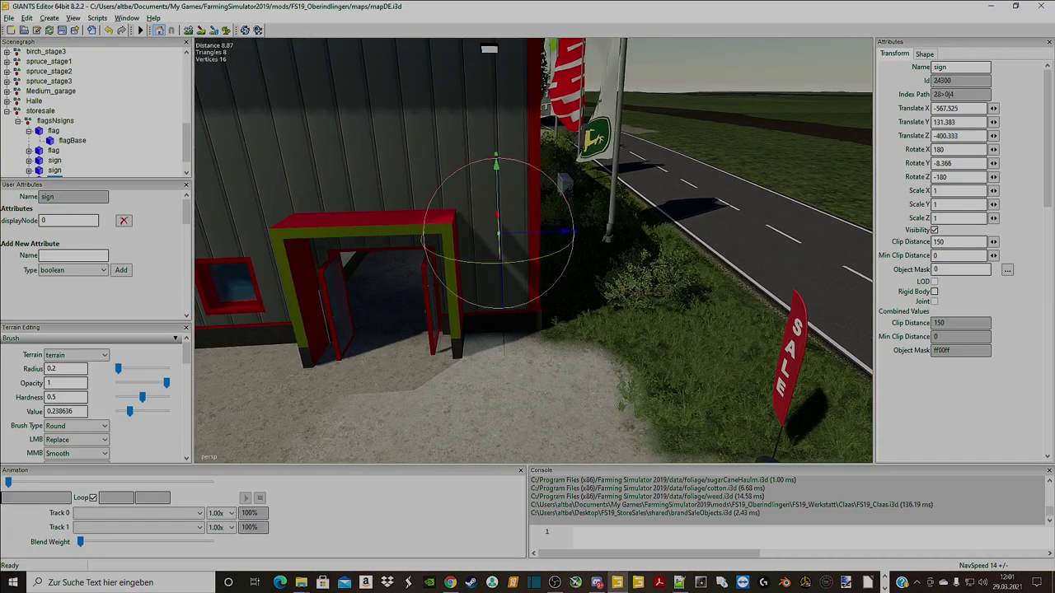
drag(533, 260, 423, 244)
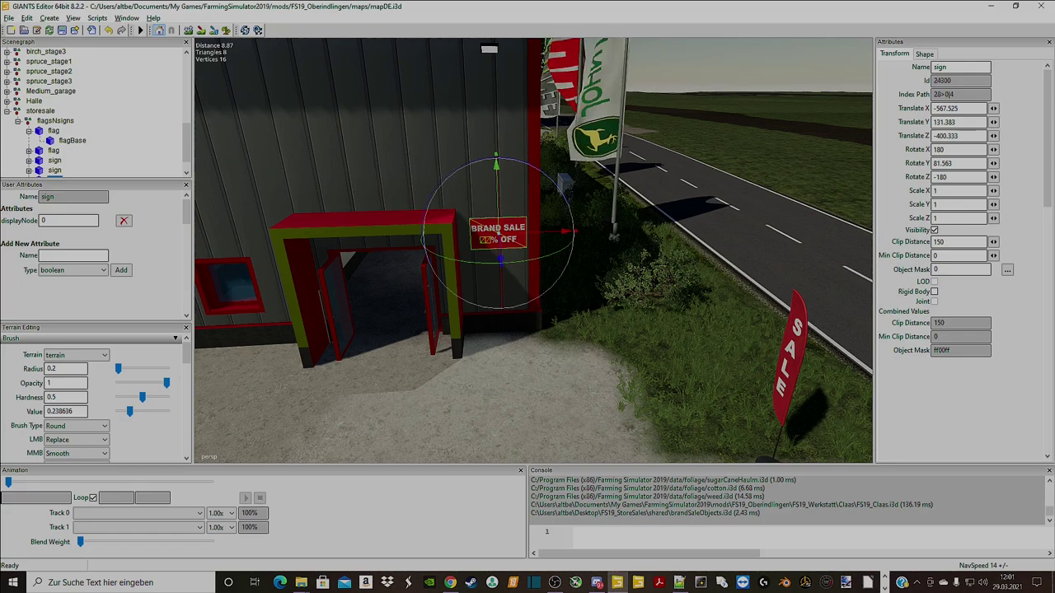
key(shift+Left)
key(shift+Left)
key(shift+Left)
text(634)
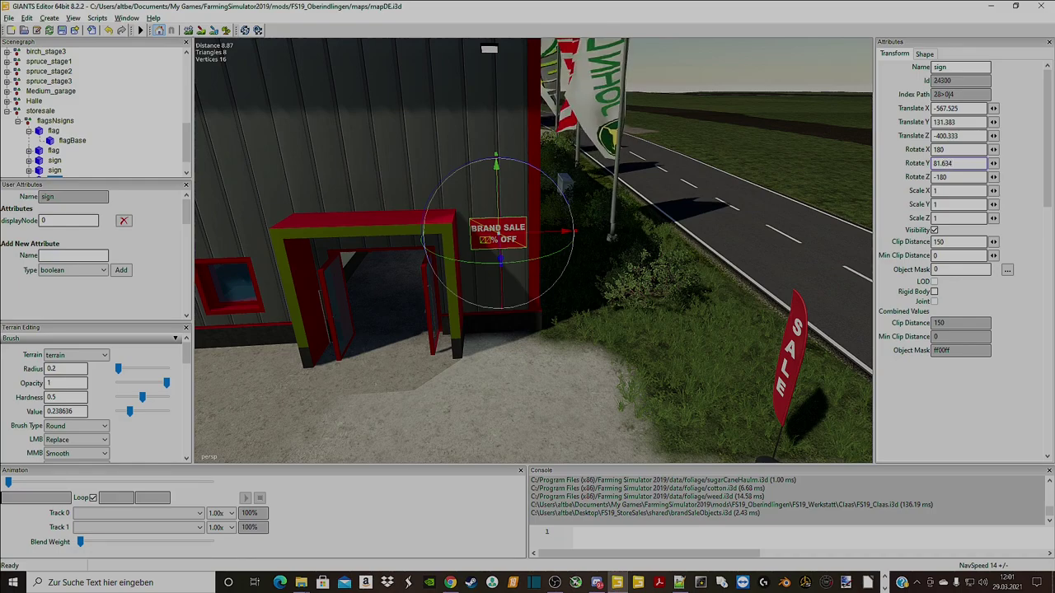
Nudge the entrance sign along its Z axis just off the wall, to about X -567.522, and clear the selection
alt+drag(535, 264, 474, 262)
alt+middle_drag(473, 262, 568, 383)
scroll(568, 383, up, 3)
alt+drag(568, 330, 599, 378)
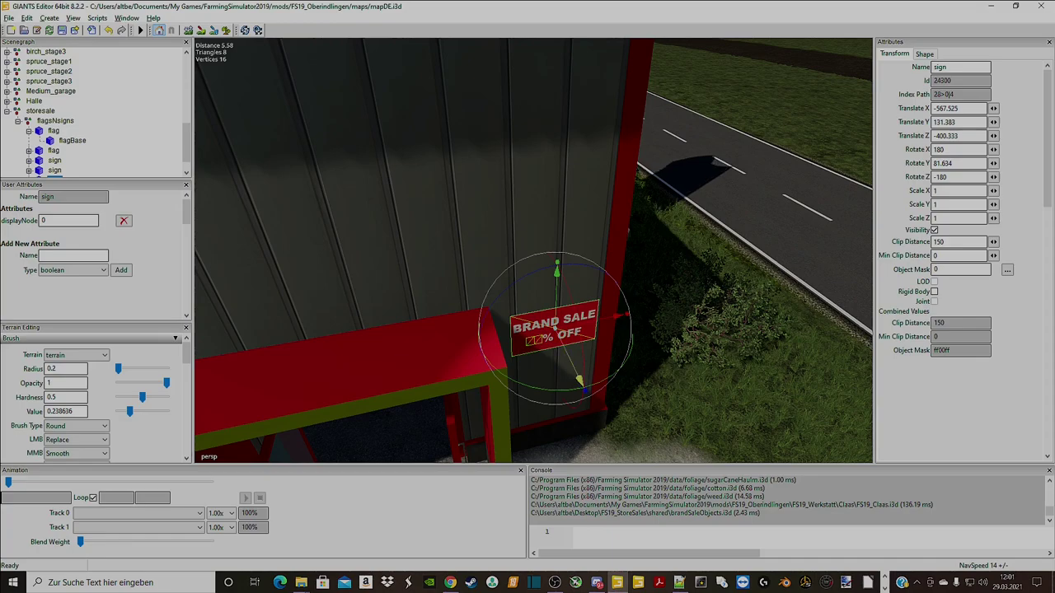
drag(580, 380, 580, 380)
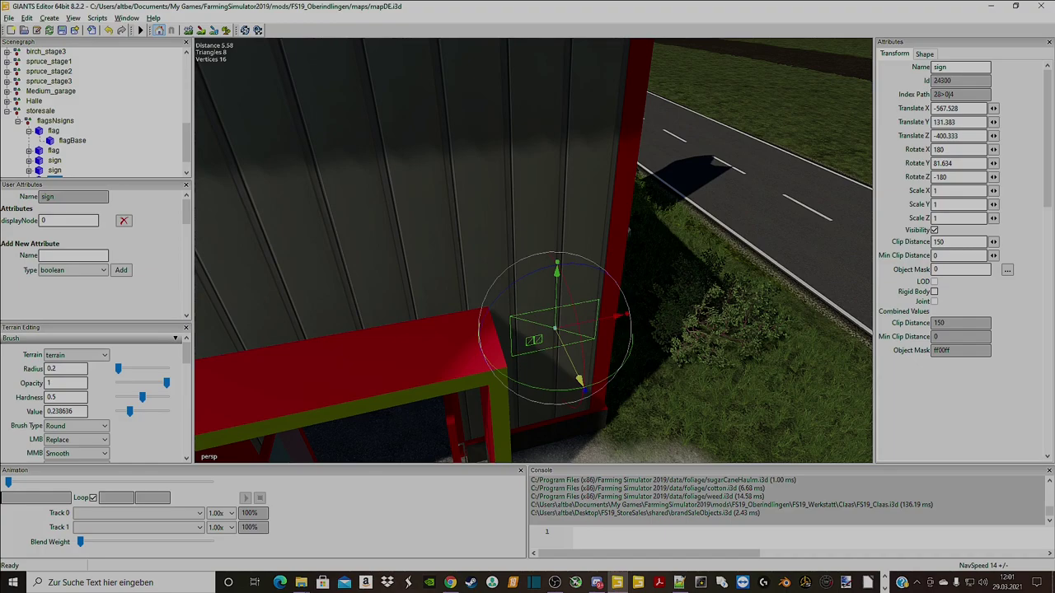
drag(580, 380, 580, 382)
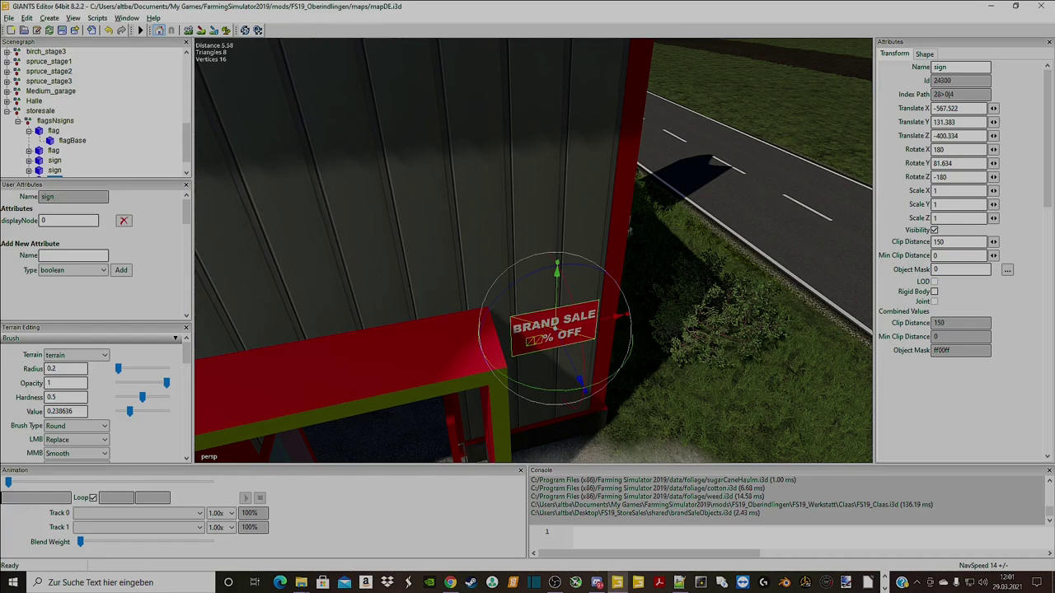
key(Escape)
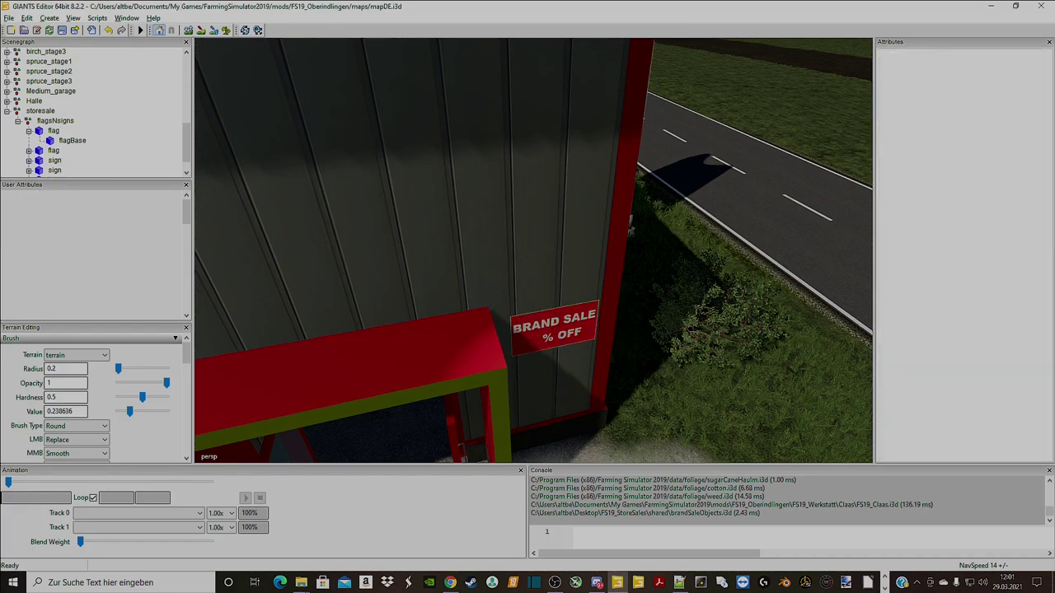
Inspect the placement of the entrance sign and the two sale flags around the hall's yard
scroll(533, 250, down, 10)
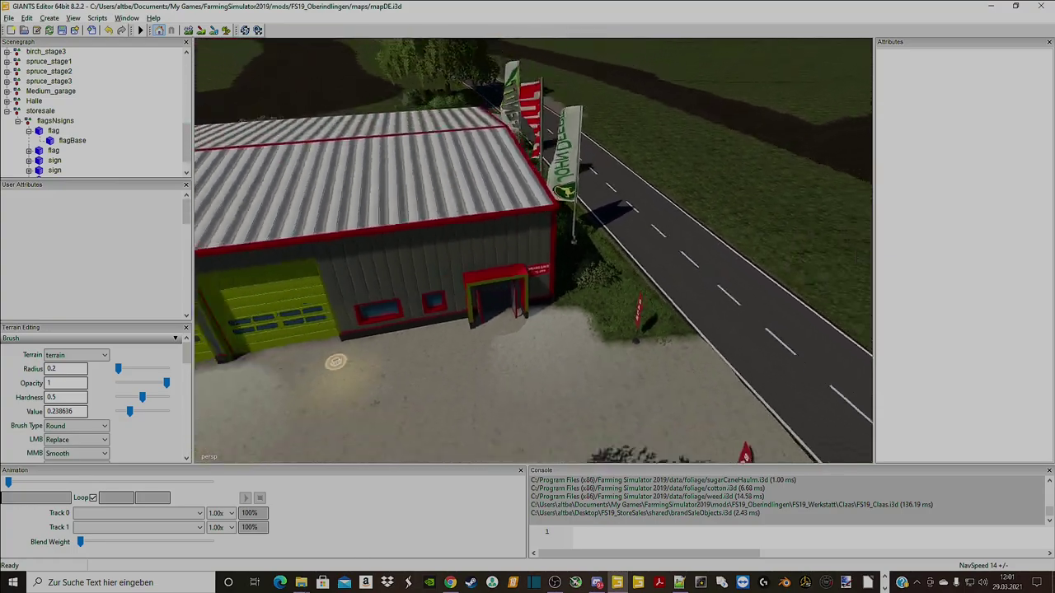
scroll(533, 251, up, 6)
alt+drag(533, 250, 412, 247)
scroll(534, 251, down, 6)
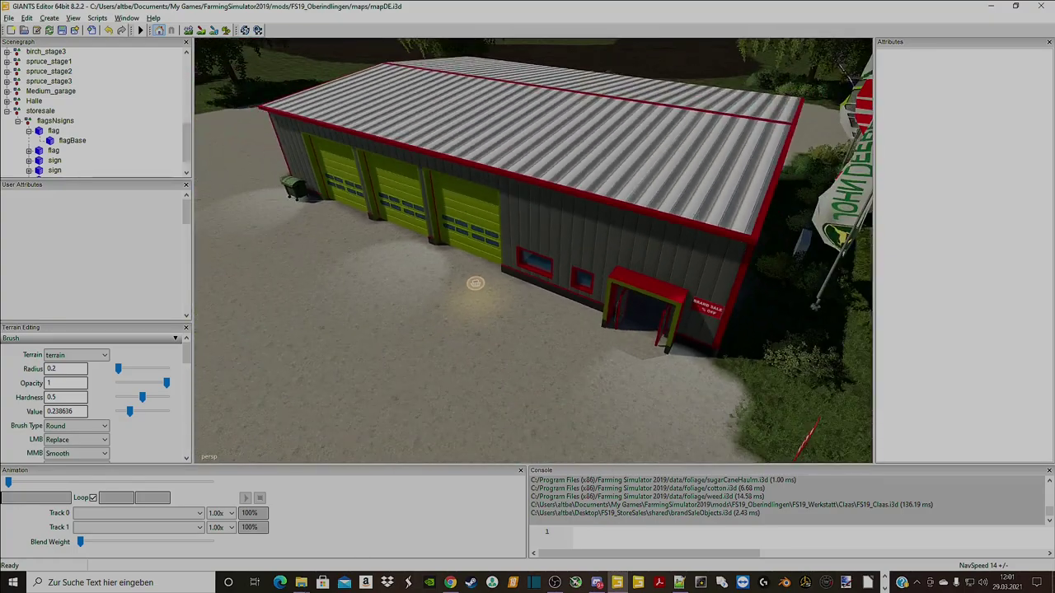
alt+middle_drag(640, 311, 326, 270)
alt+drag(412, 263, 643, 248)
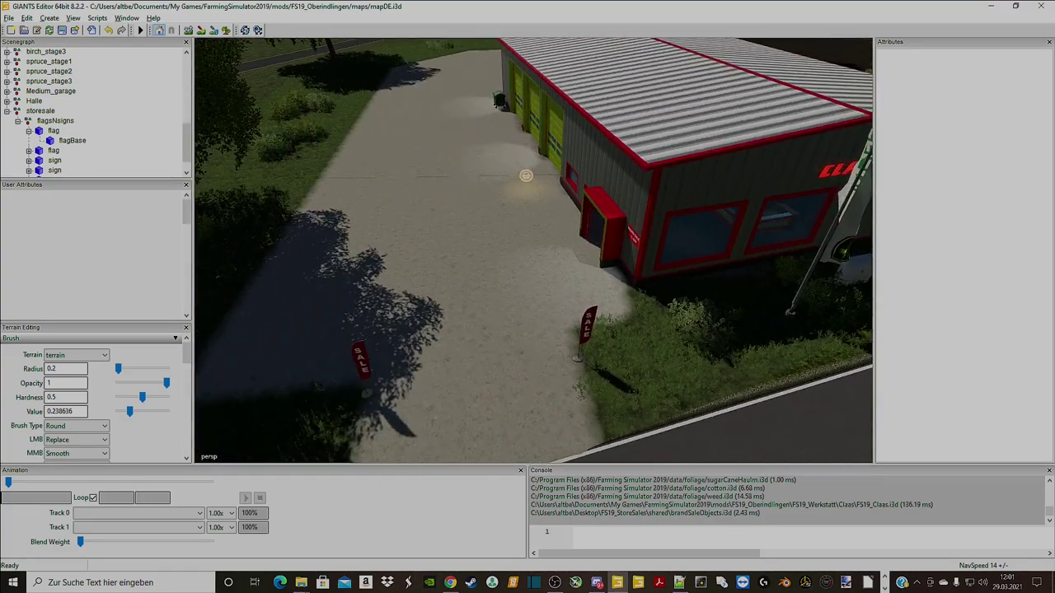
scroll(534, 251, up, 4)
scroll(533, 251, up, 3)
alt+drag(533, 251, 627, 247)
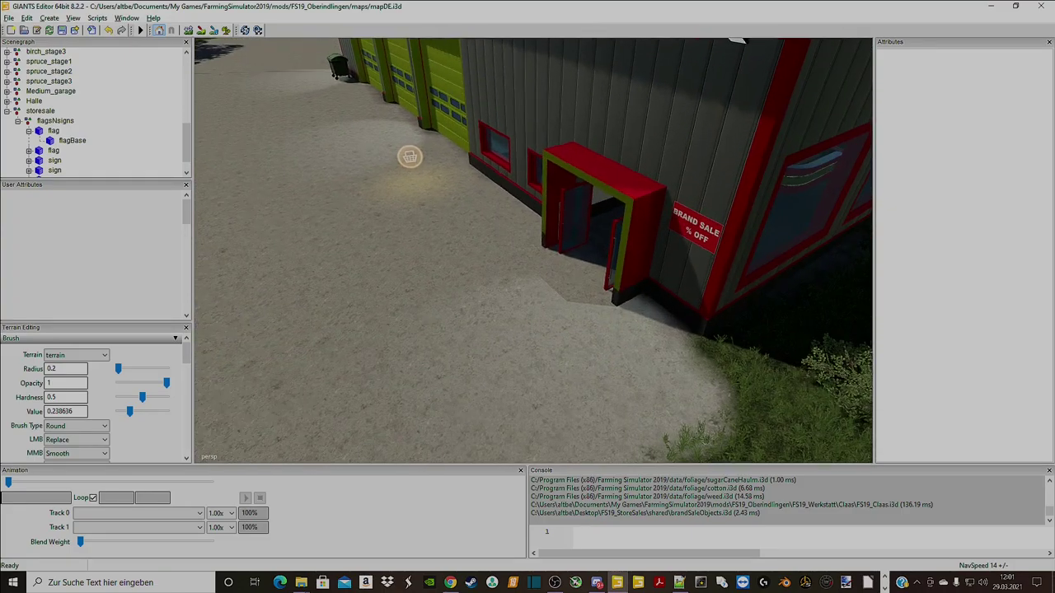
scroll(533, 251, up, 2)
scroll(533, 250, up, 2)
alt+drag(659, 251, 388, 243)
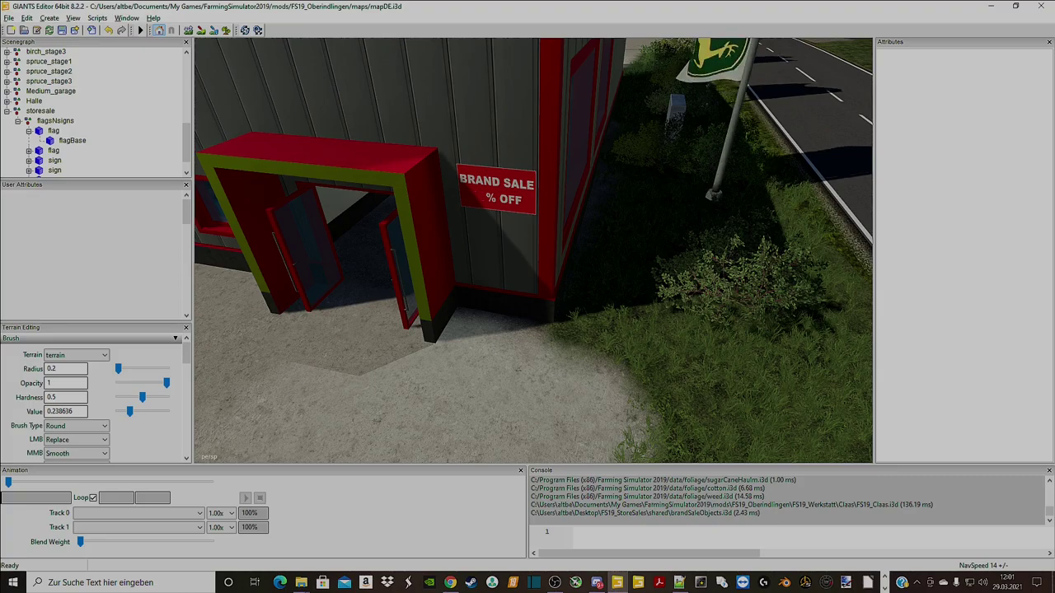
Look up the onCreate attribute in the mod's instructions and add it to the flagsNsigns group as a scriptCallback user attribute
click(478, 196)
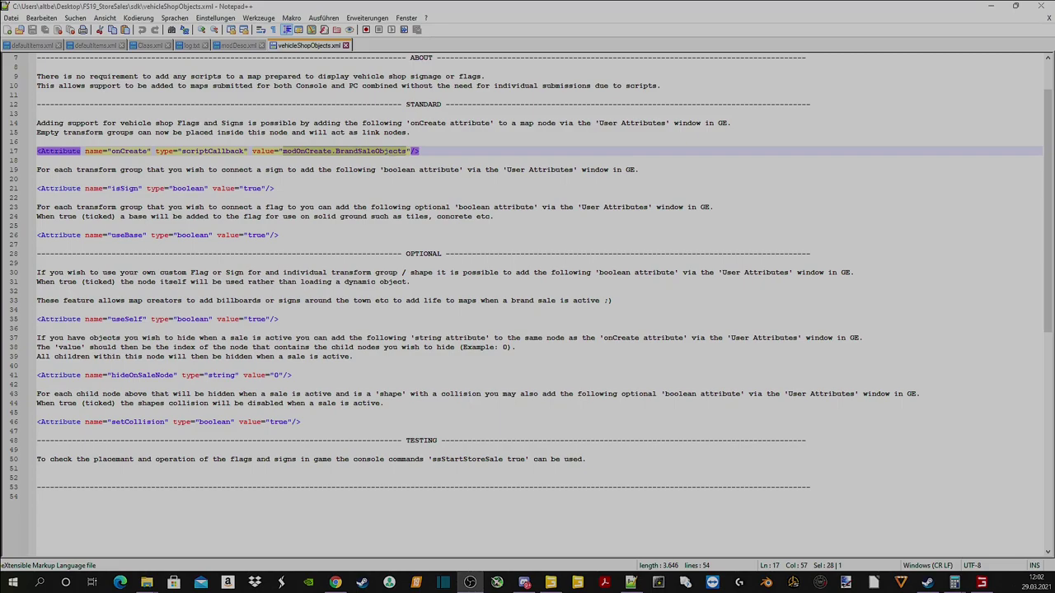
drag(147, 150, 112, 151)
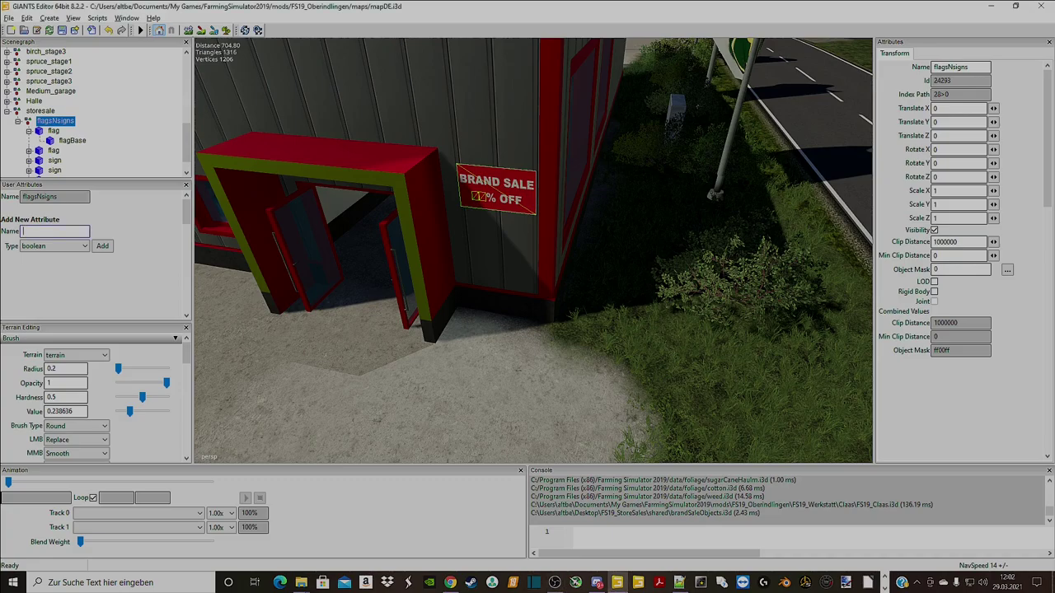
text(onCreate)
key(Tab)
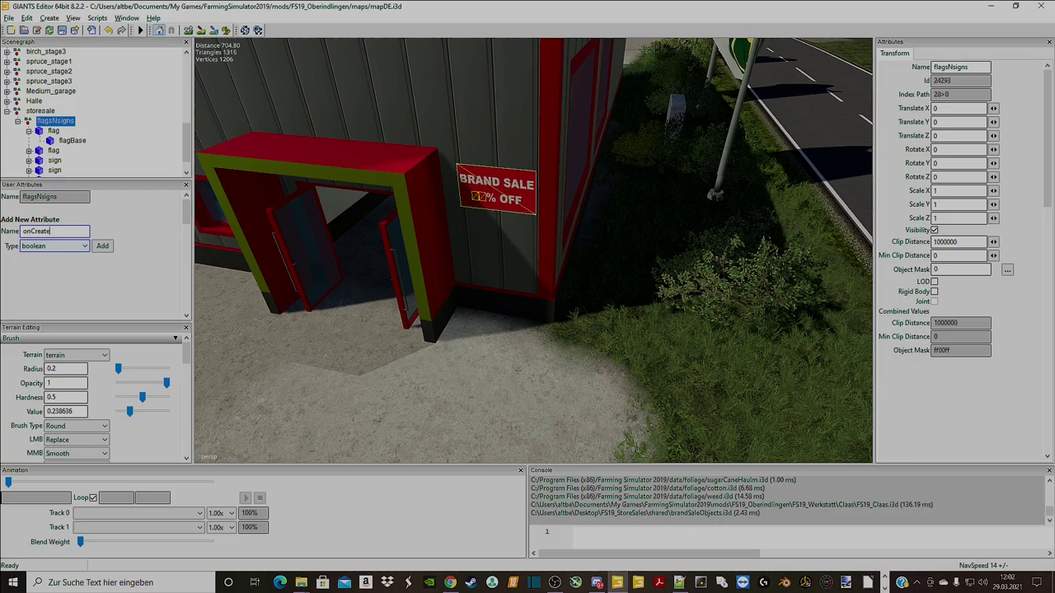
click(54, 247)
click(51, 291)
key(Tab)
key(space)
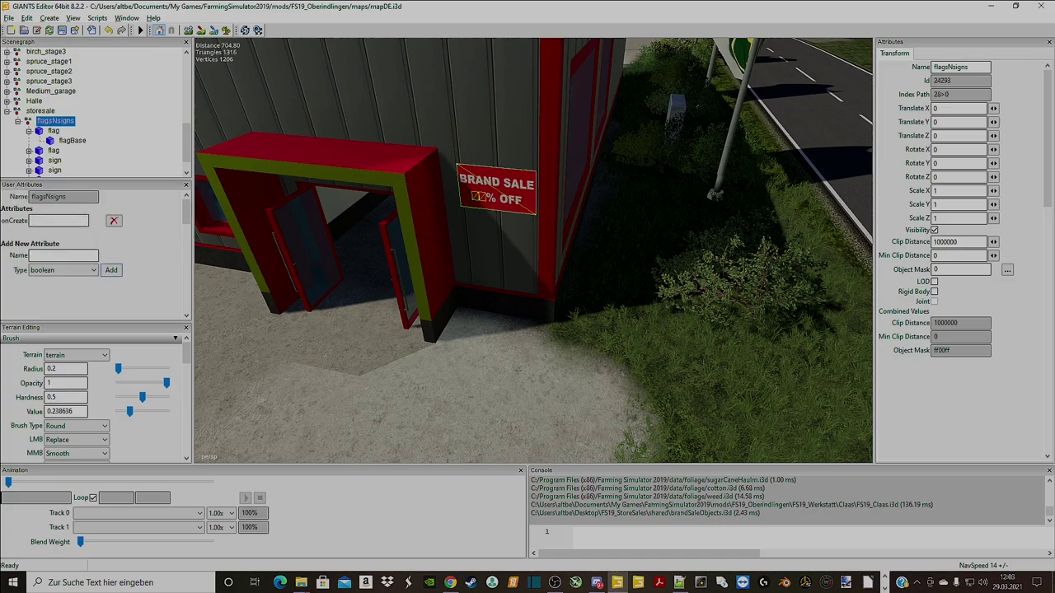
Set the flagsNsigns group's onCreate value to modOnCreate.BrandSaleObjects
key(shift+Tab)
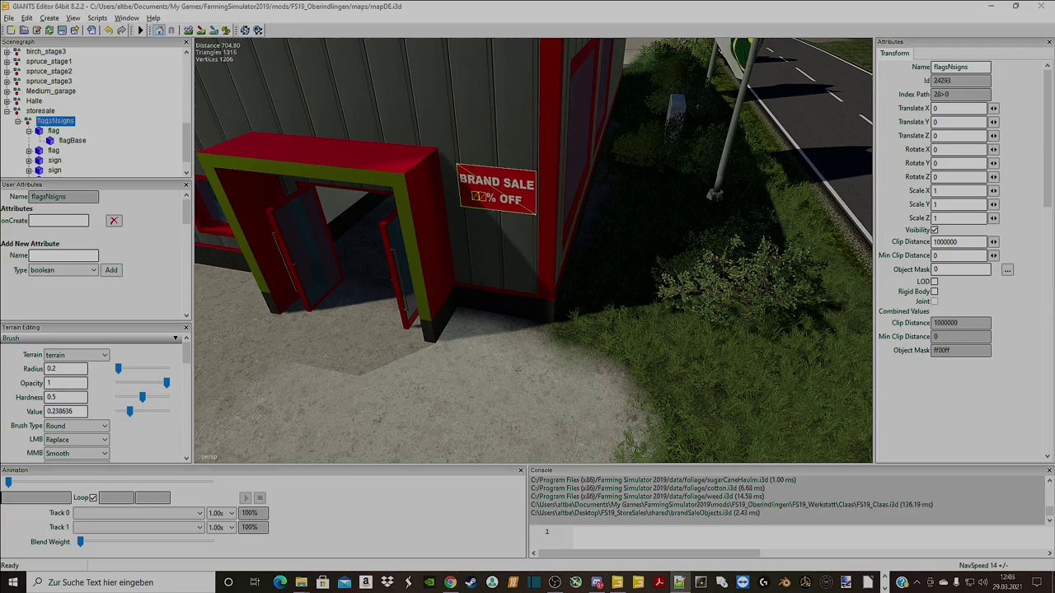
click(58, 221)
key(ctrl+v)
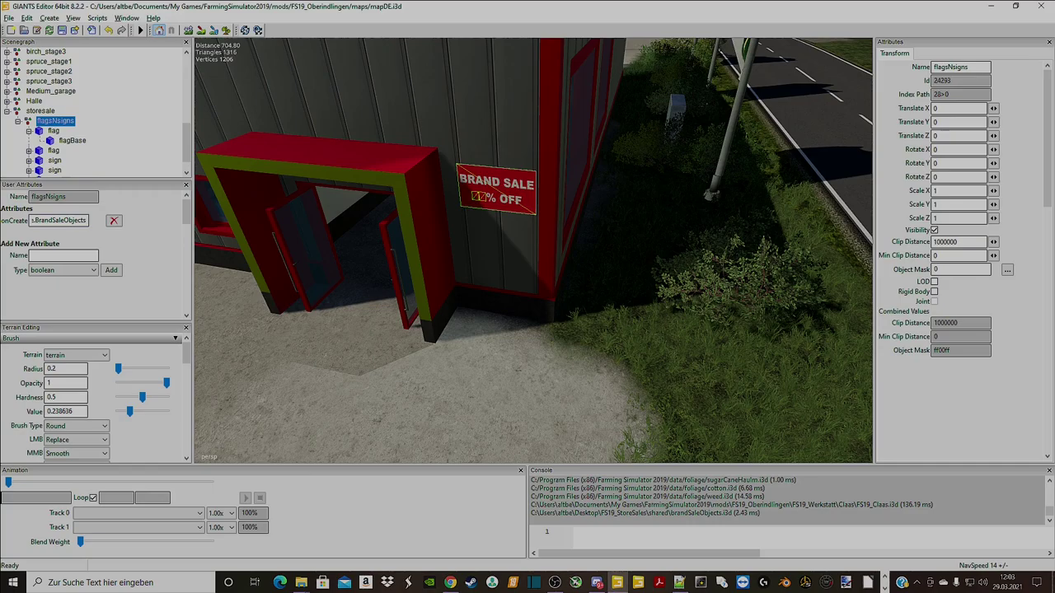
Create two empty transform groups in the scenegraph and expand the flagsNsigns group to show its flags and signs
scroll(93, 112, down, 1)
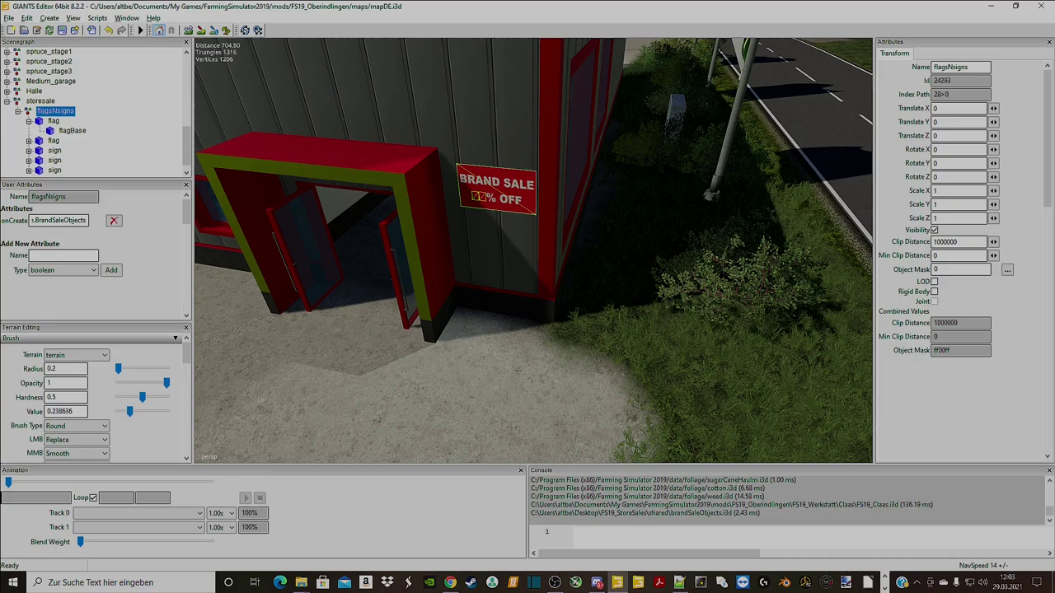
click(28, 121)
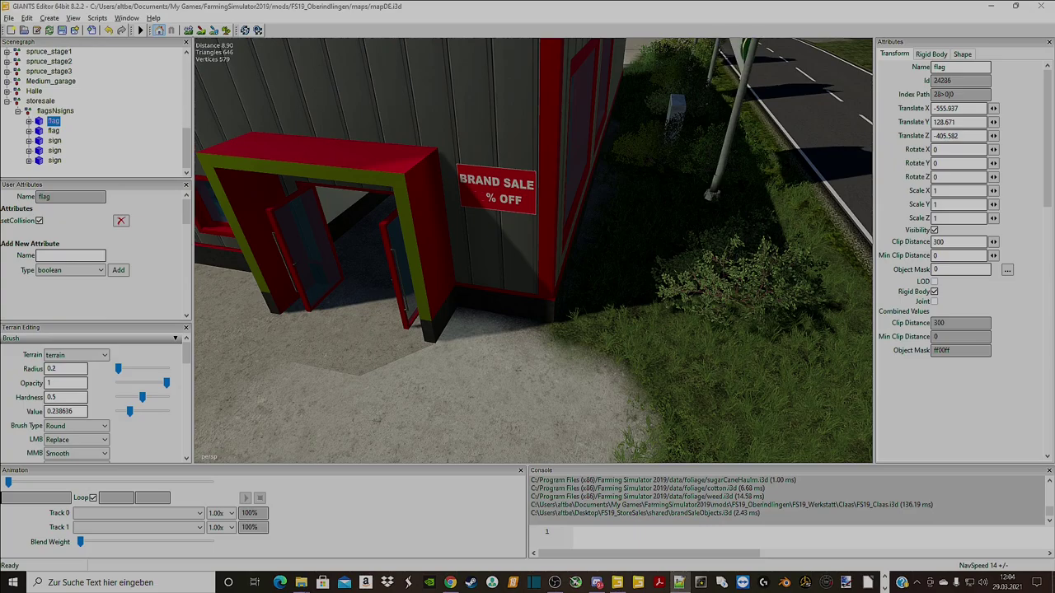
click(55, 110)
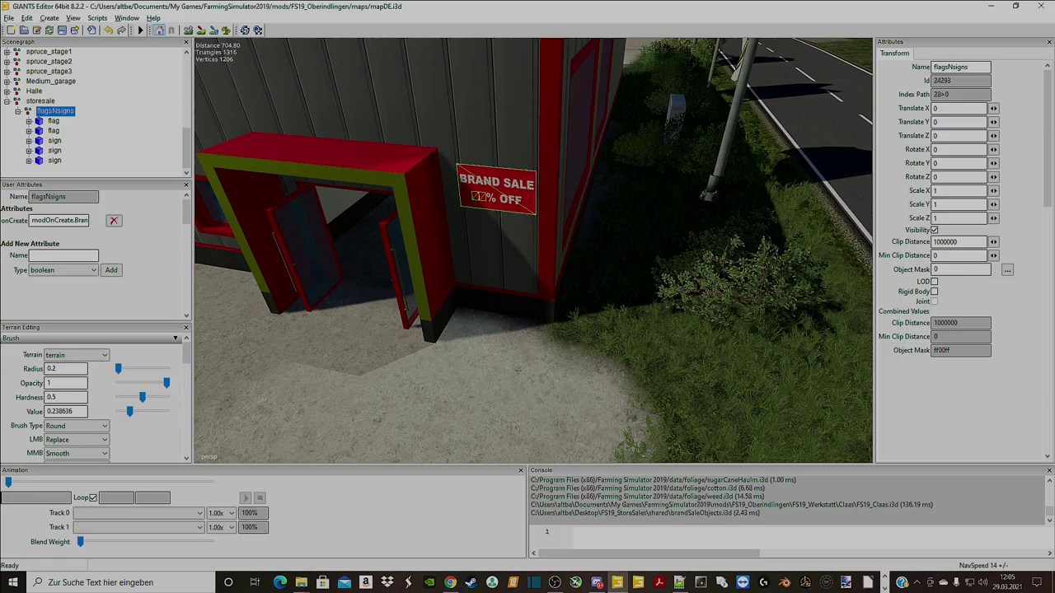
click(48, 18)
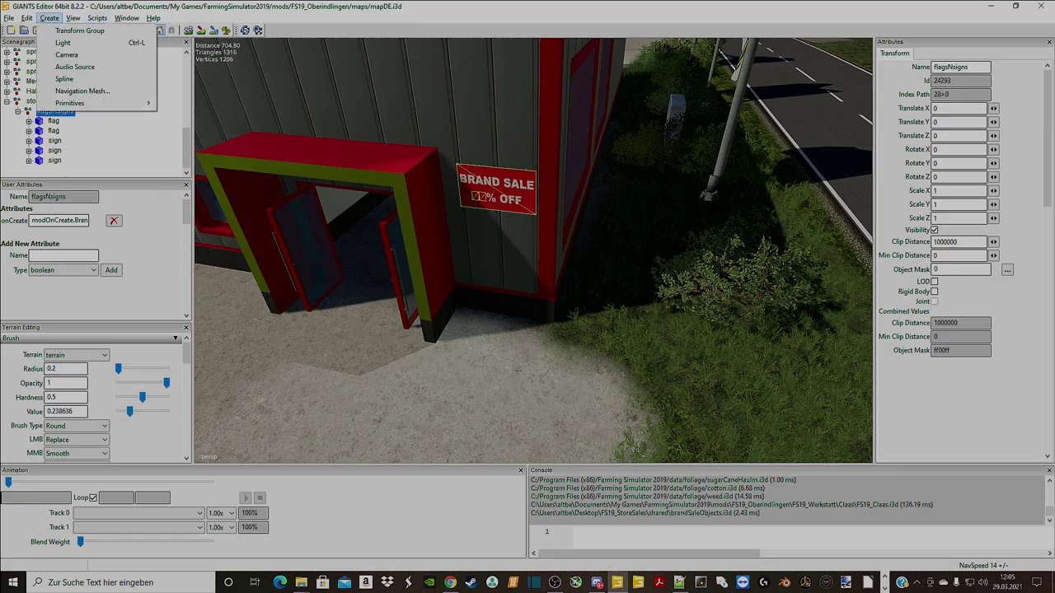
click(79, 31)
click(49, 17)
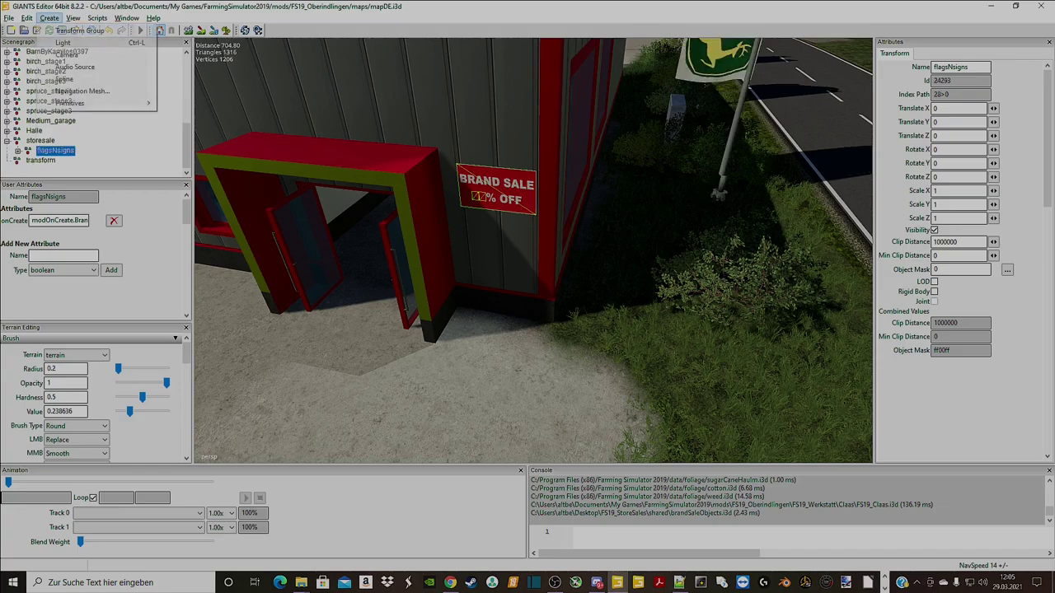
click(79, 31)
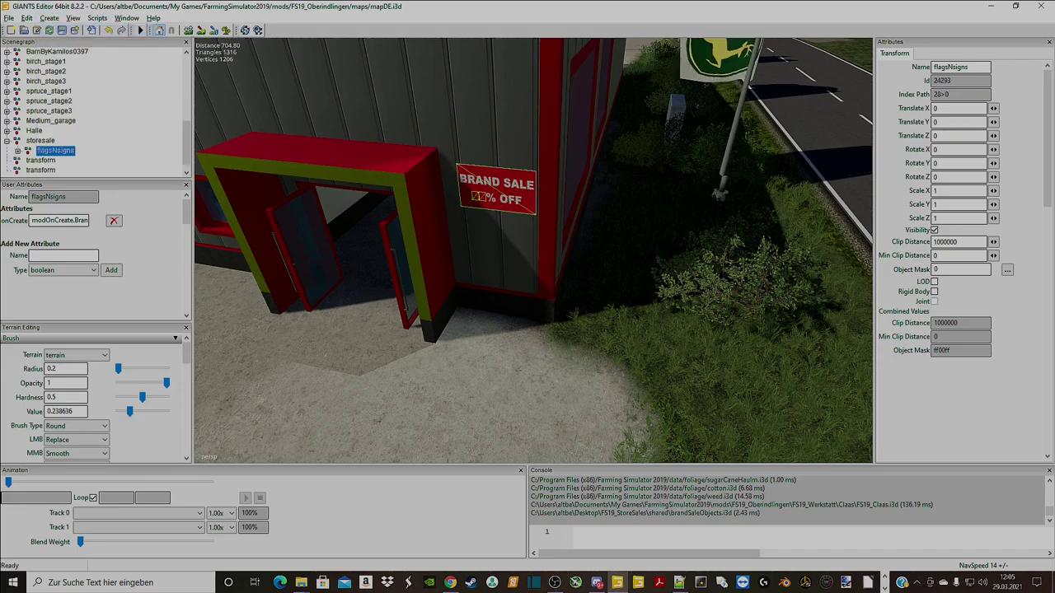
click(18, 151)
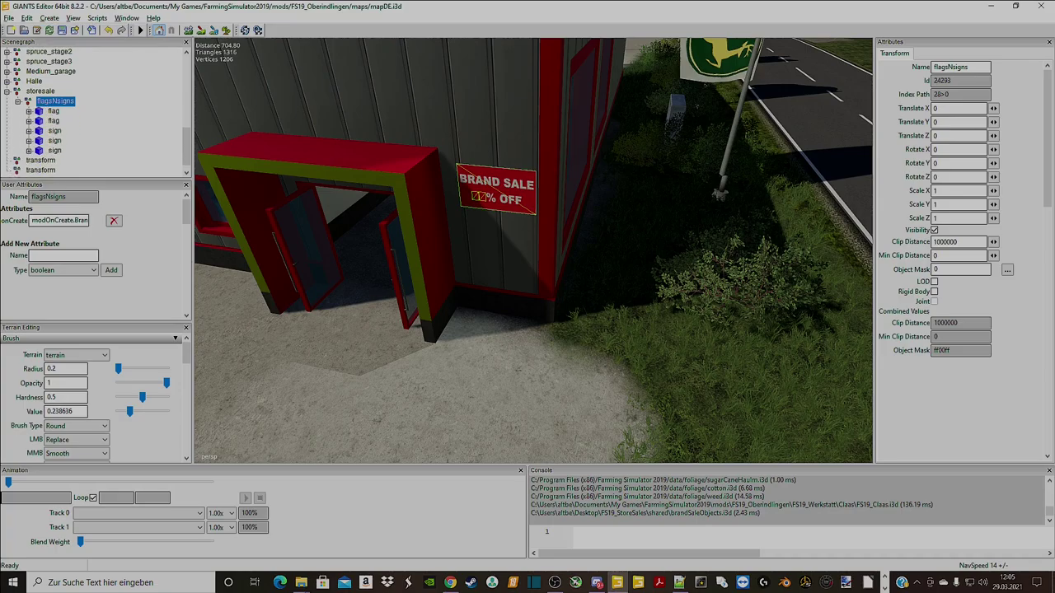
Rename the first new transform group to flag, copying the name from the existing flag
click(53, 111)
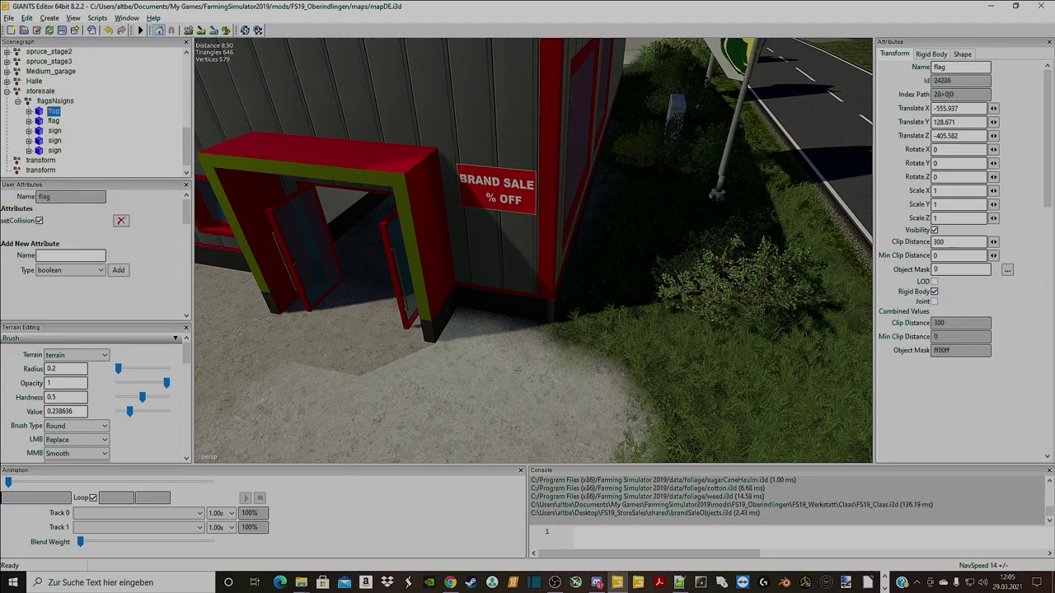
double_click(945, 67)
key(ctrl+c)
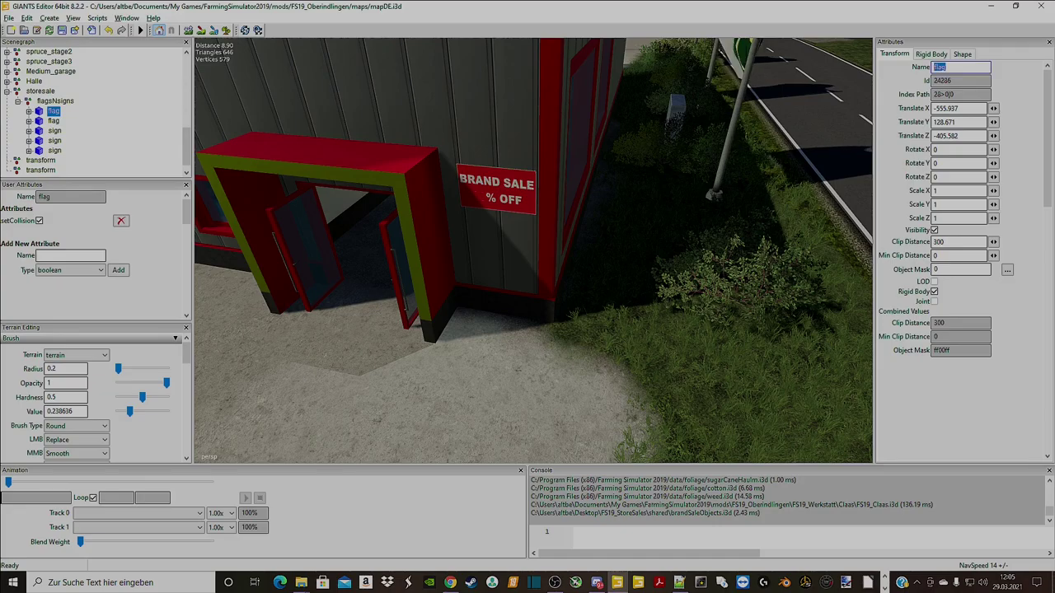
click(40, 161)
drag(964, 67, 954, 67)
key(ctrl+a)
key(ctrl+v)
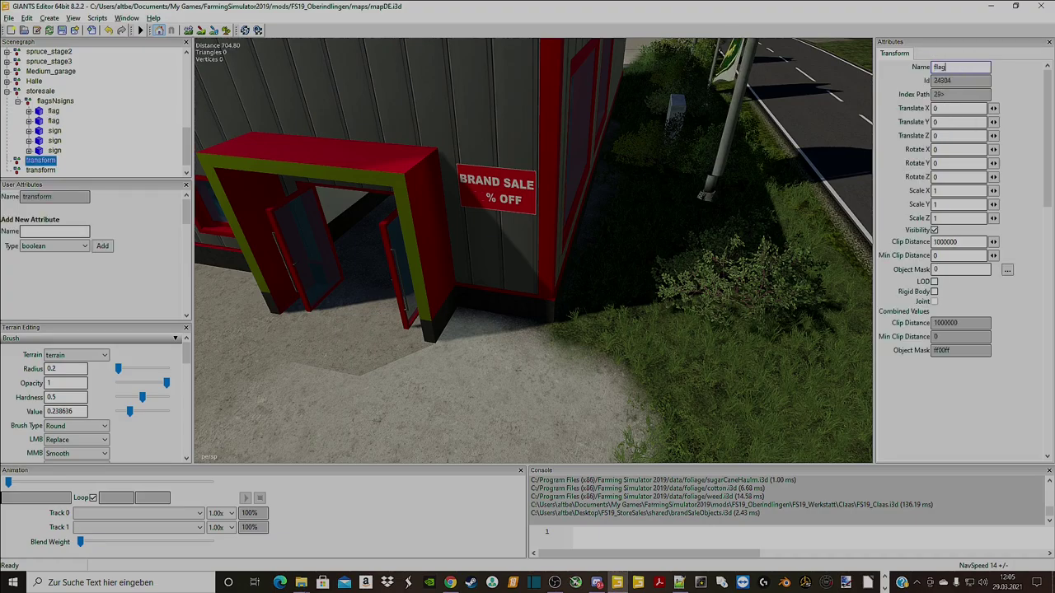
key(Return)
Rename the second new transform group to sign, matching the existing sign objects
click(55, 131)
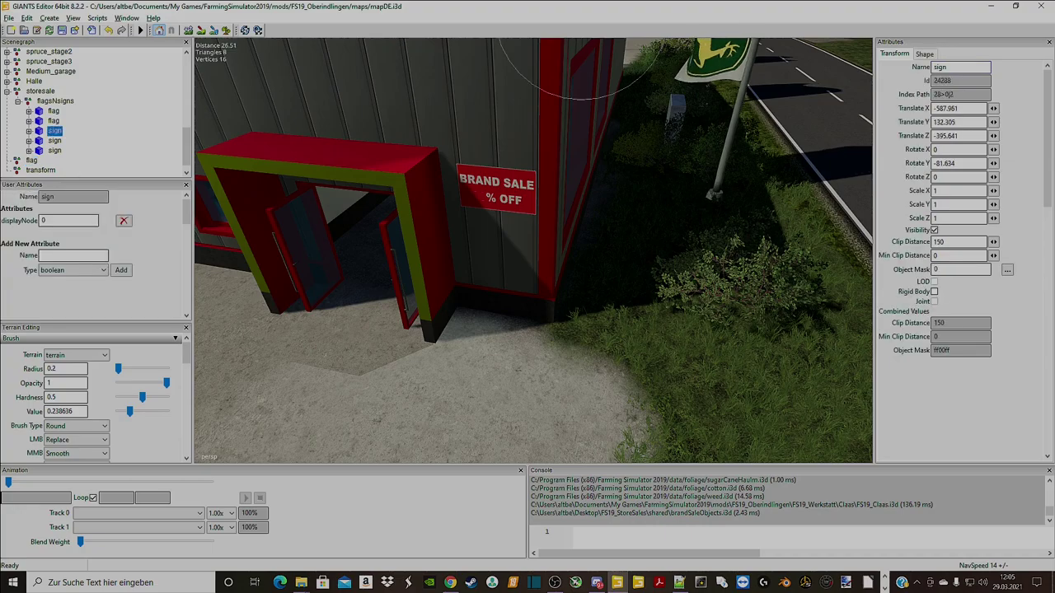
double_click(941, 67)
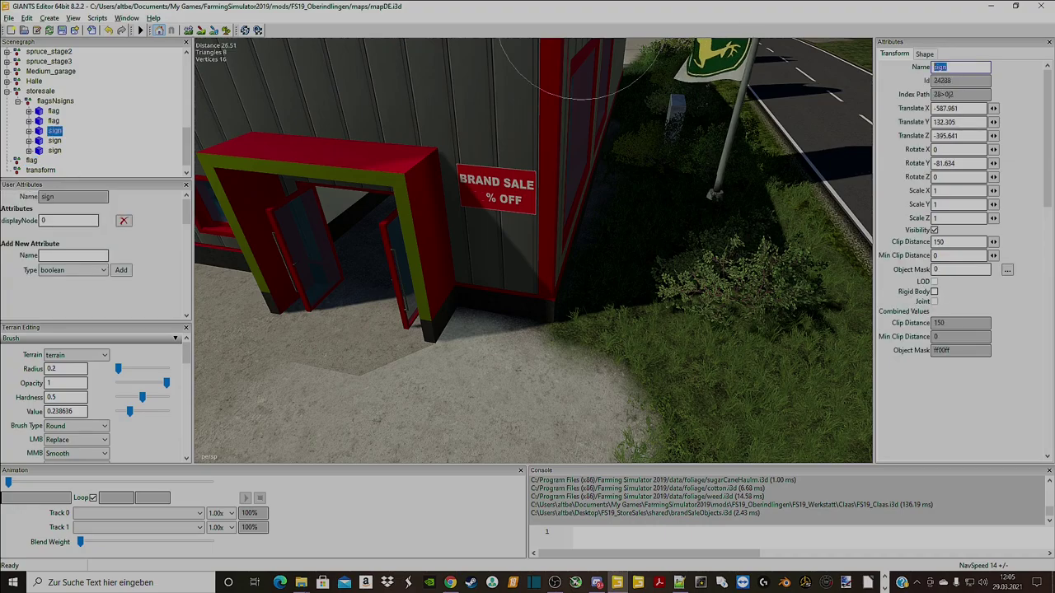
click(941, 67)
click(41, 170)
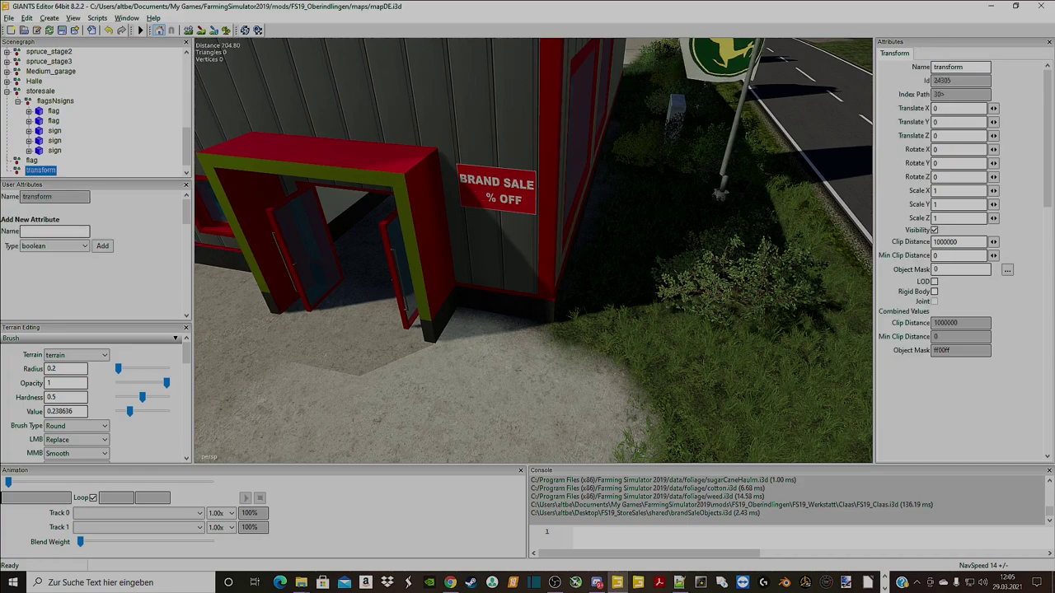
drag(965, 68, 932, 67)
text(sign)
key(Return)
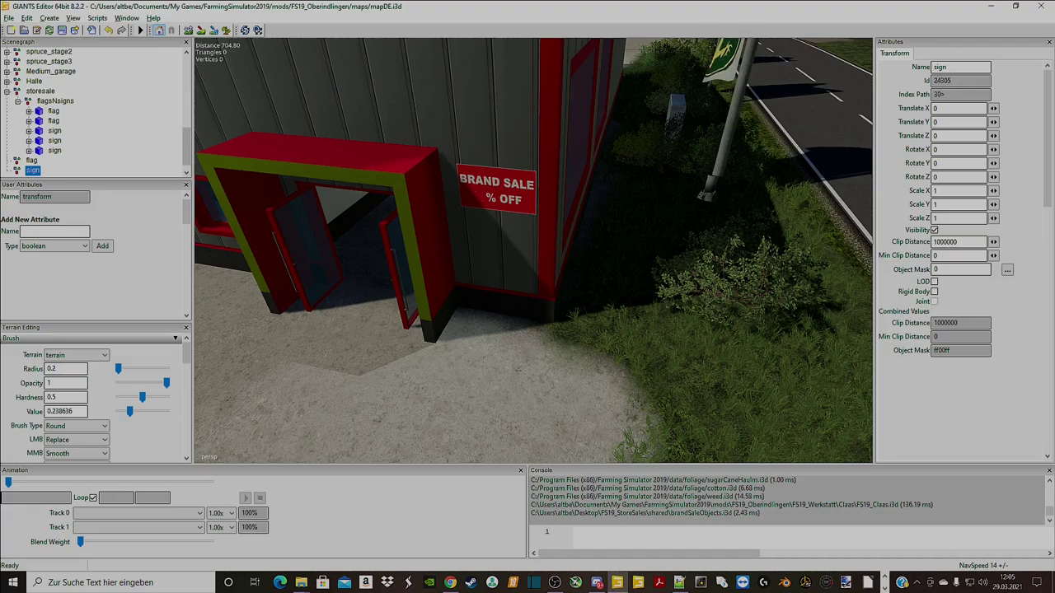
Replace the first flag shape in flagsNsigns with the empty flag transform group, keeping none of its attributes, clip distances or names
scroll(94, 111, down, 1)
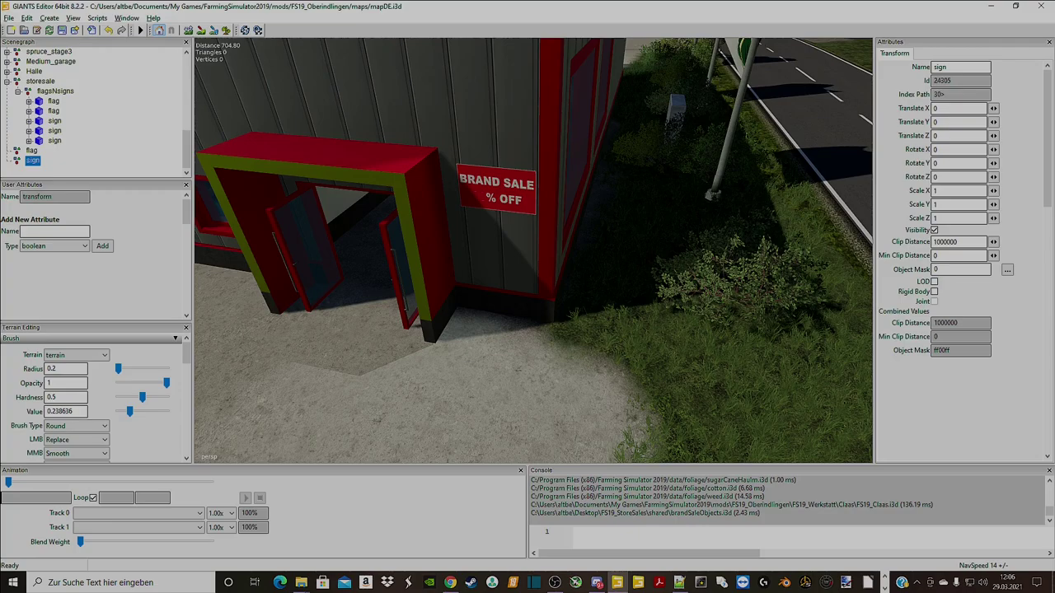
click(31, 151)
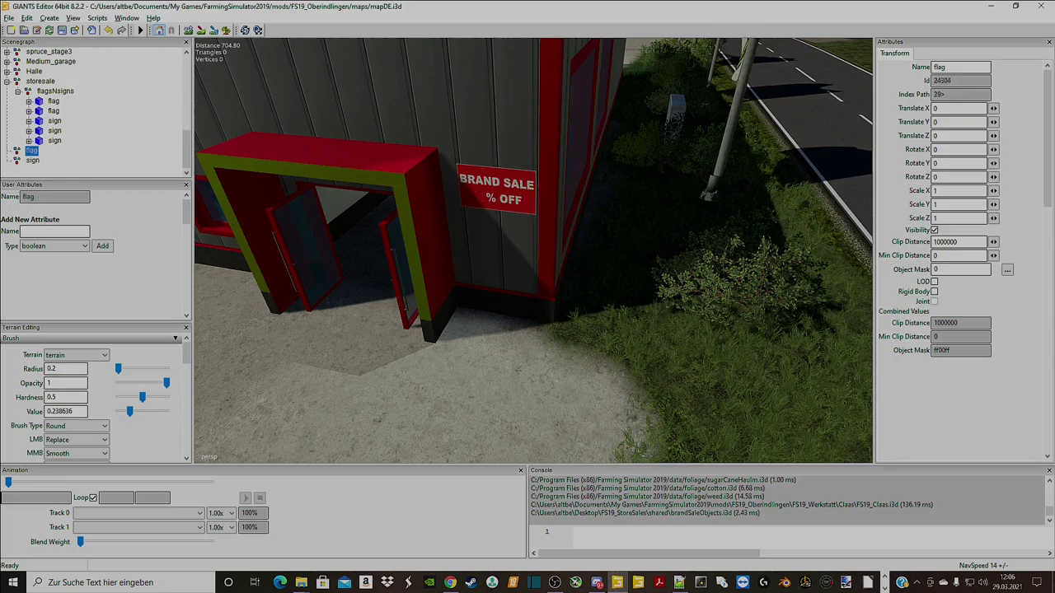
click(53, 100)
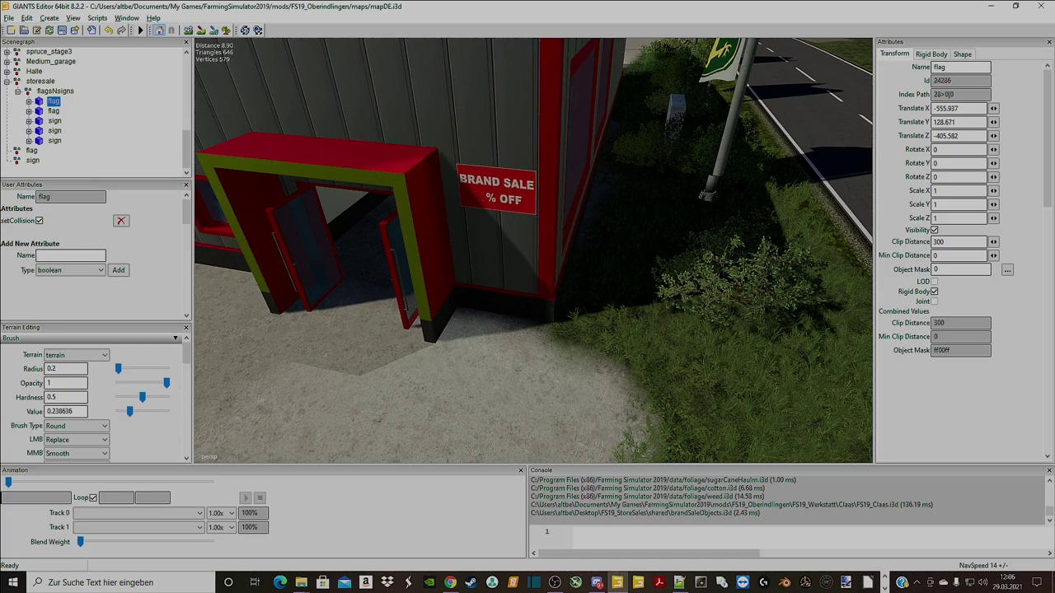
click(26, 17)
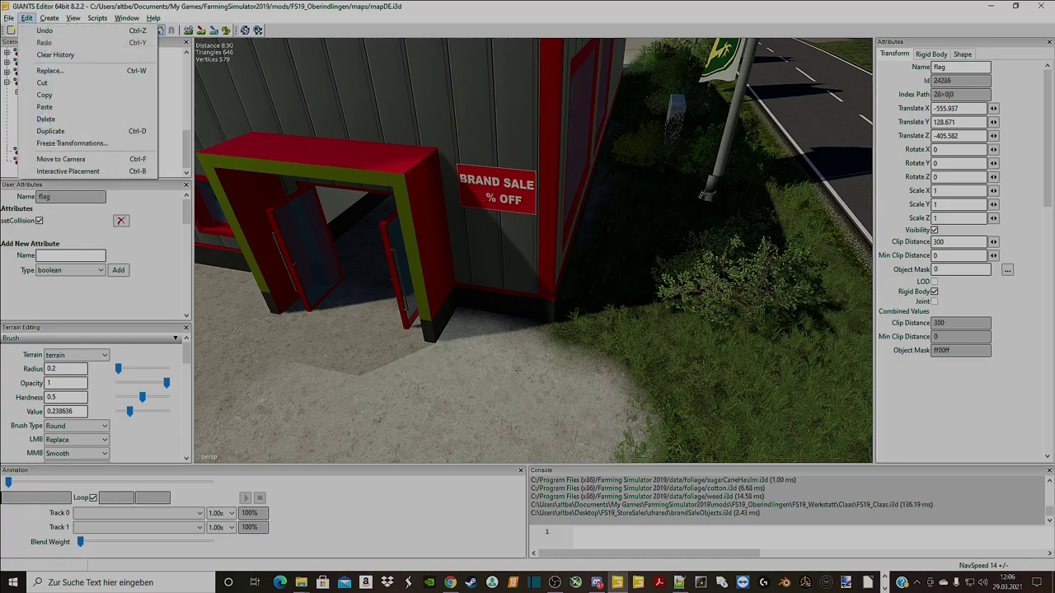
click(50, 71)
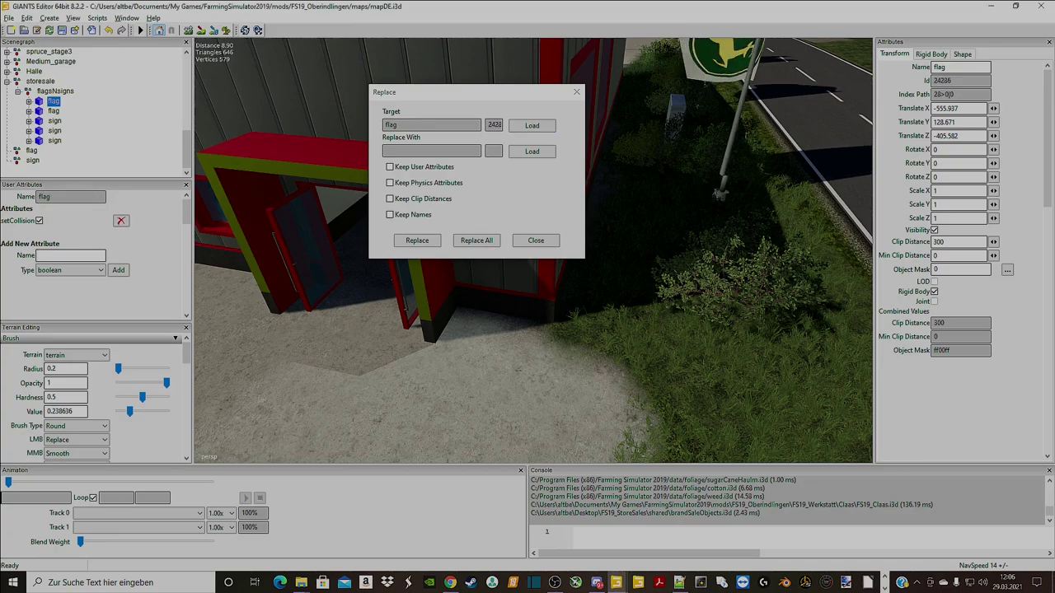
click(31, 150)
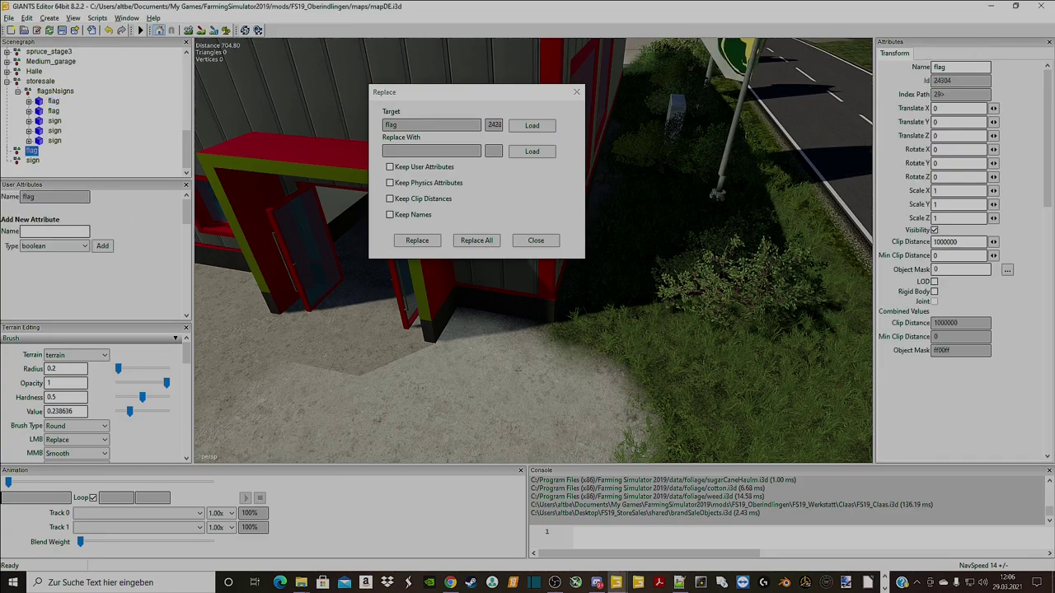
click(532, 152)
click(417, 240)
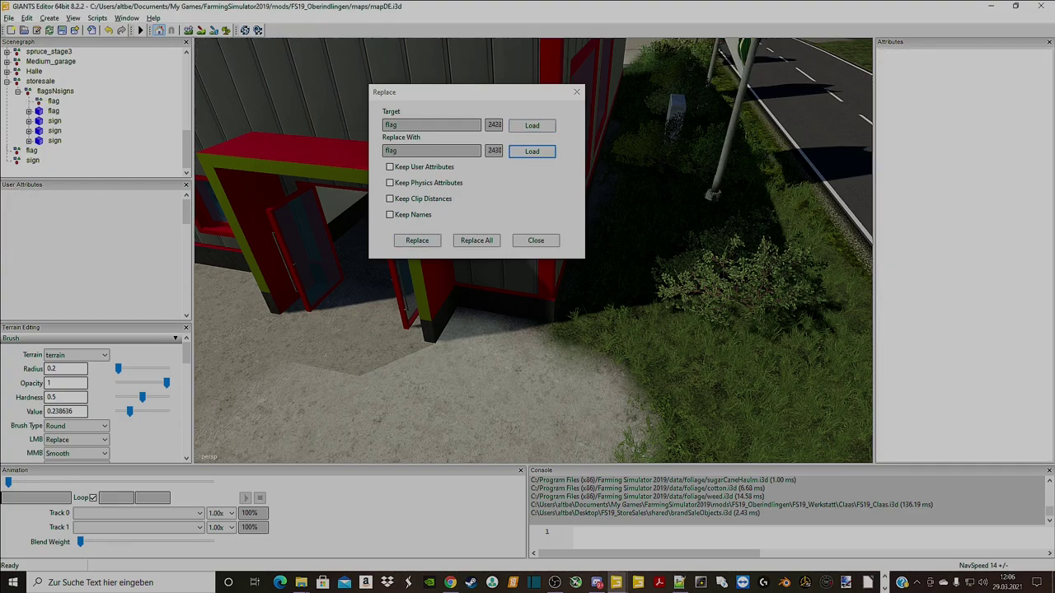
Replace the second flag shape in flagsNsigns with the same empty flag transform group
click(53, 111)
click(531, 126)
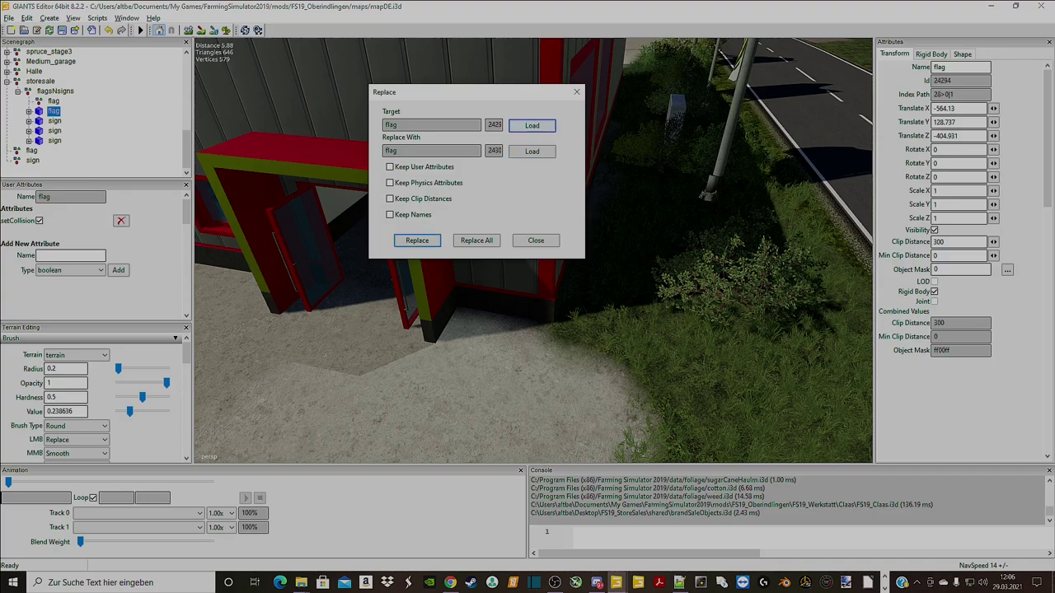
click(417, 241)
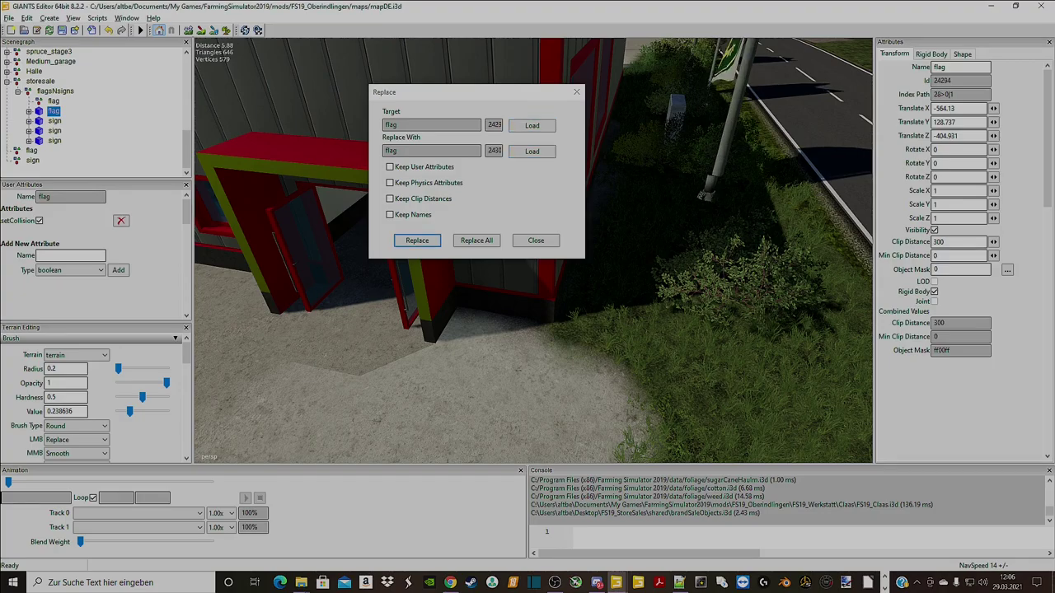
click(532, 125)
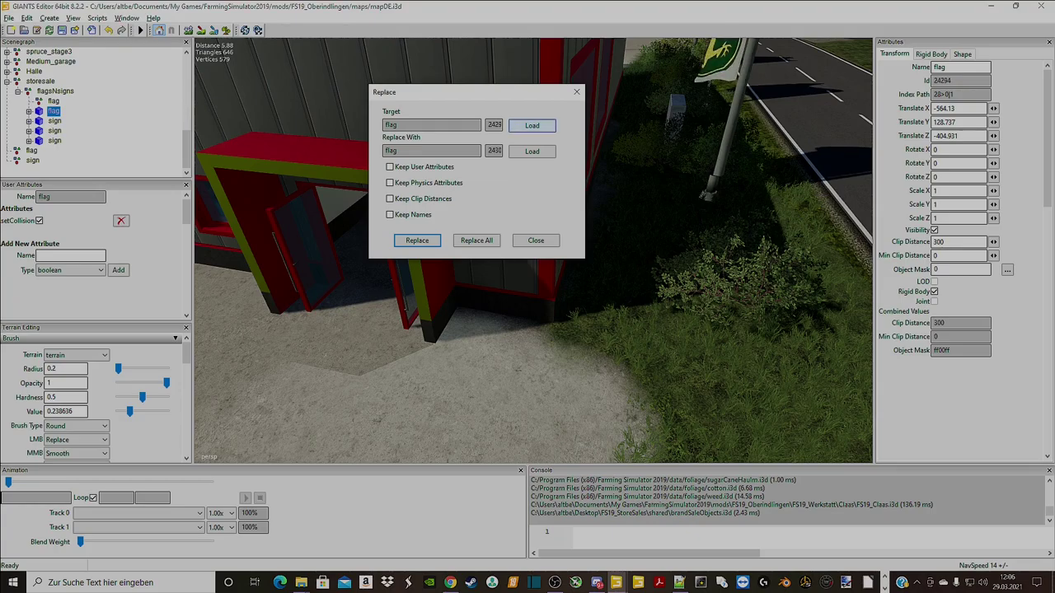
click(417, 241)
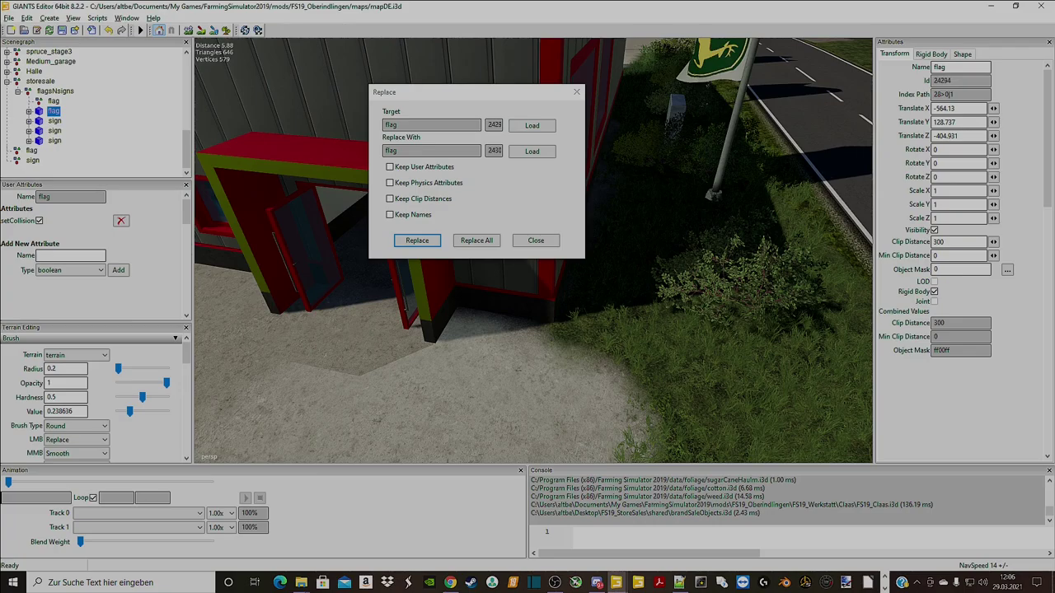
click(31, 151)
click(531, 152)
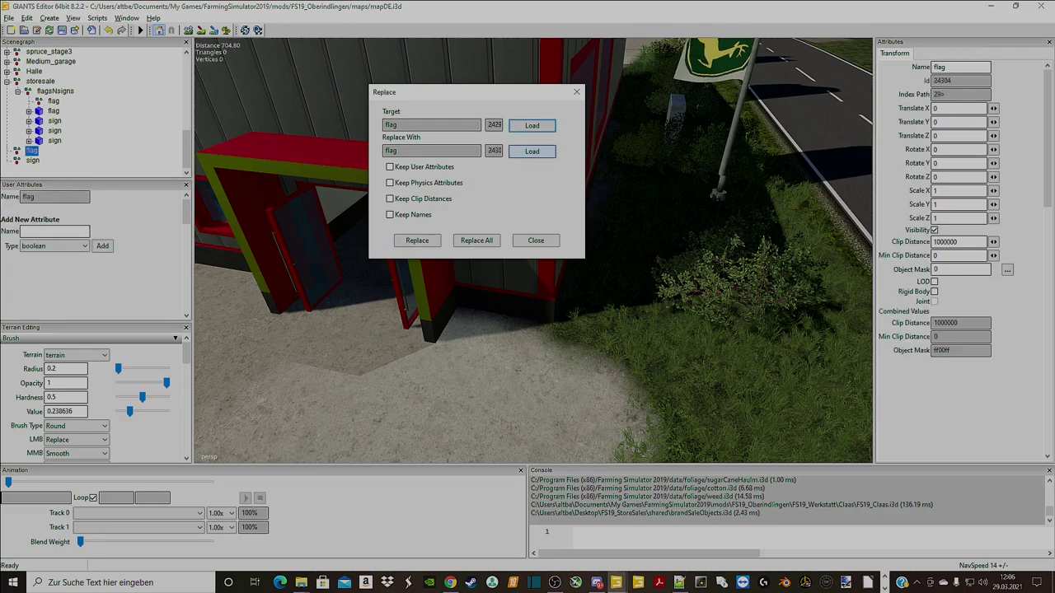
click(417, 241)
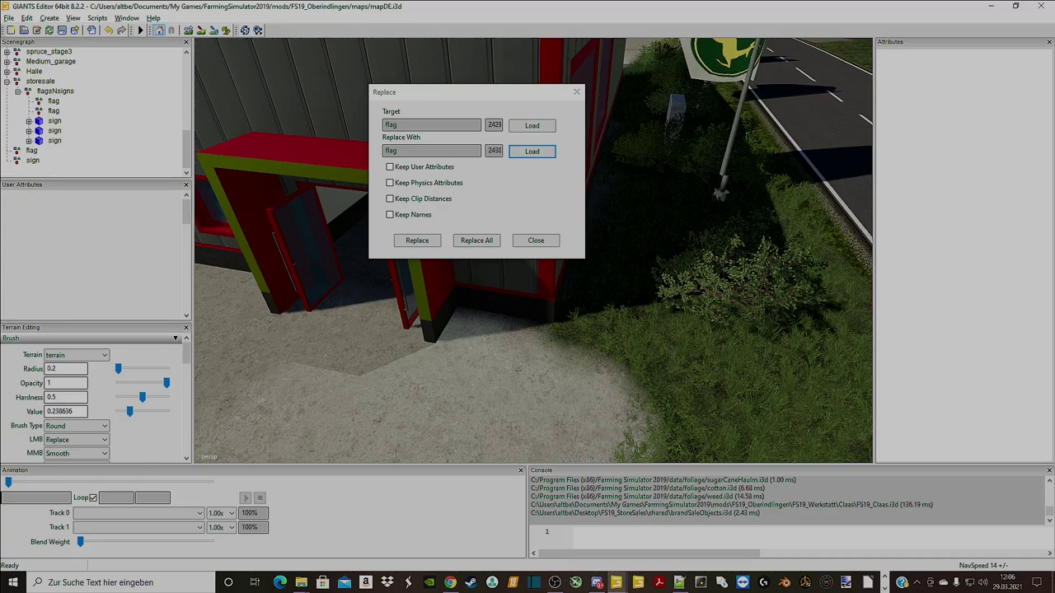
Replace the first sign shape in flagsNsigns with the empty sign transform group, keeping none of its attributes, clip distances or names
click(54, 121)
click(532, 126)
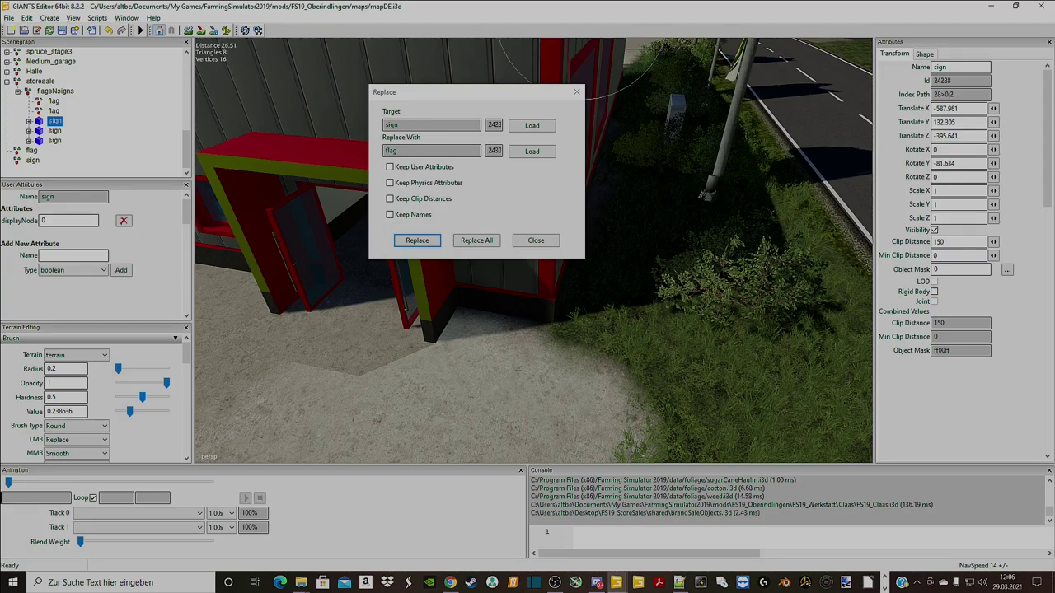
click(32, 161)
click(531, 151)
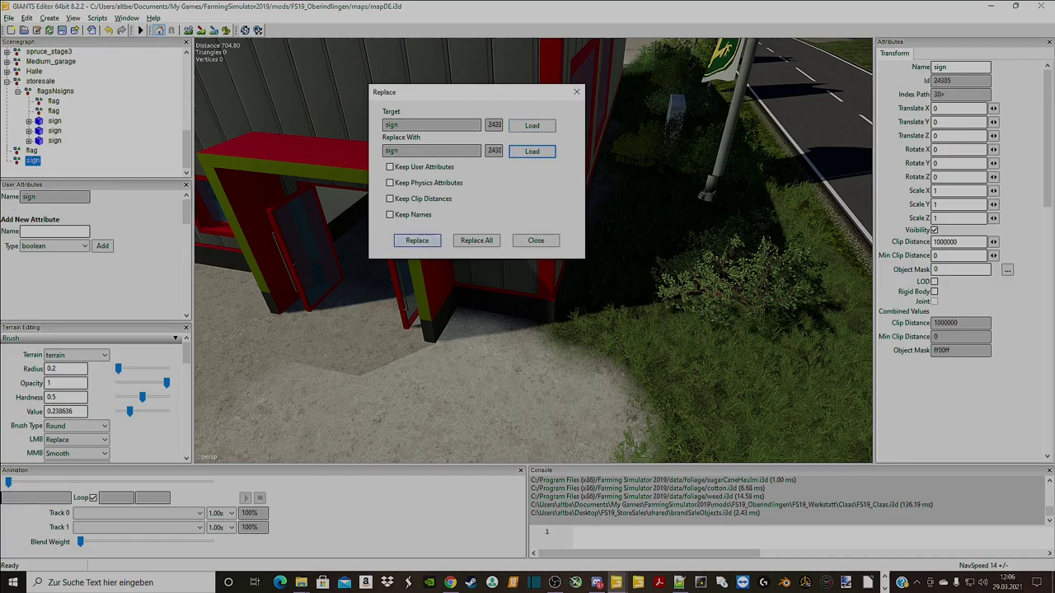
click(417, 240)
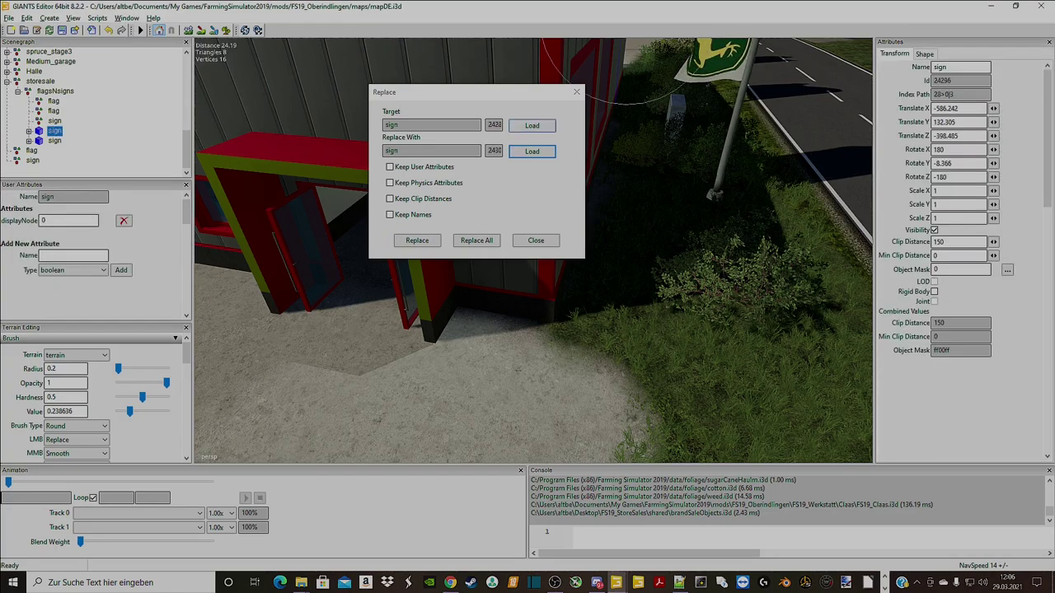
Replace the second and third sign shapes in flagsNsigns with the same empty sign transform group
click(33, 161)
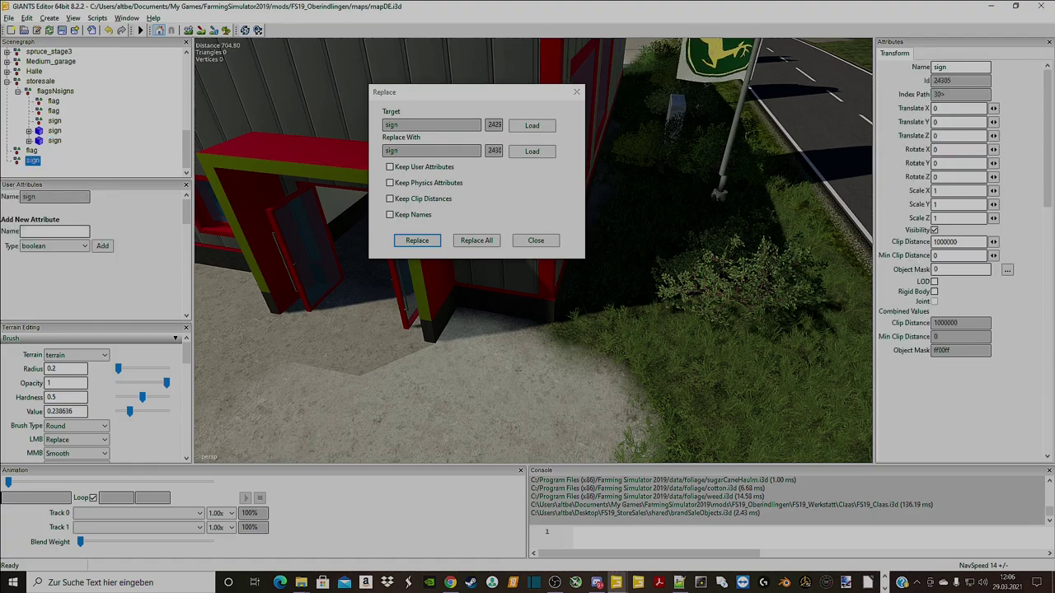
click(531, 151)
click(417, 239)
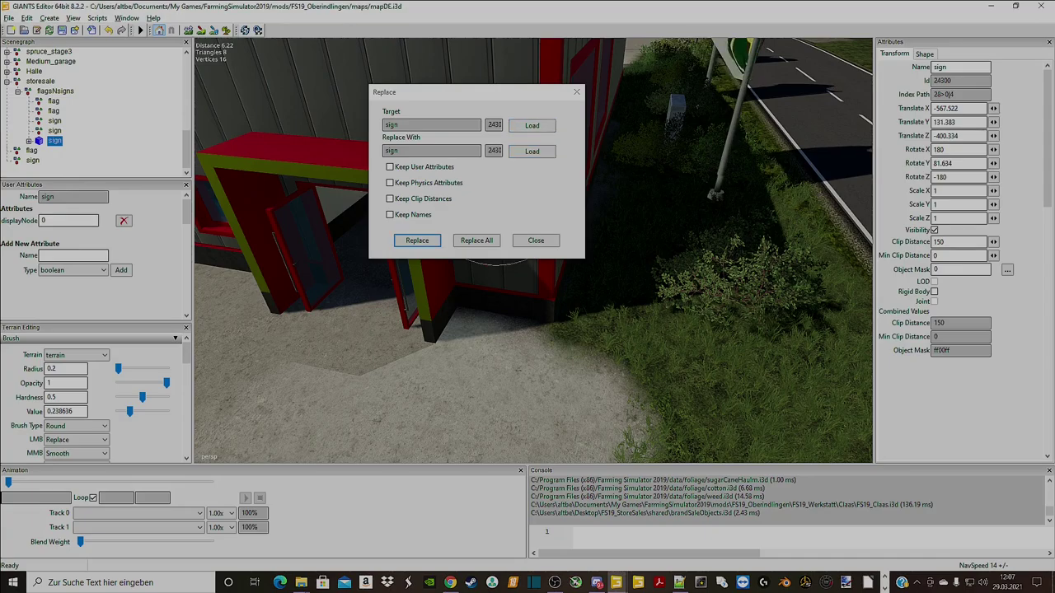
click(33, 161)
click(531, 151)
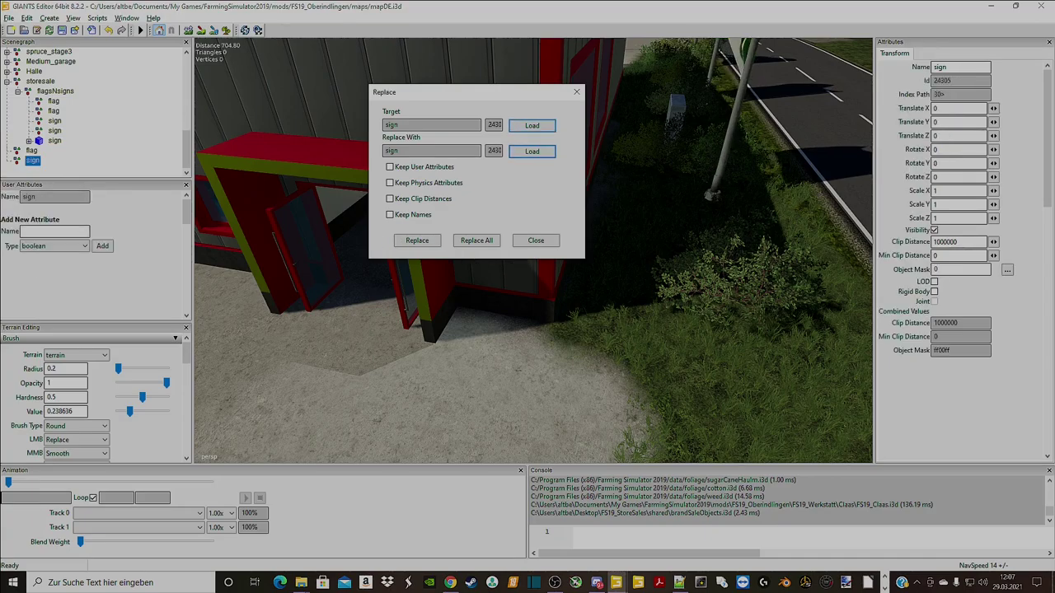
click(416, 240)
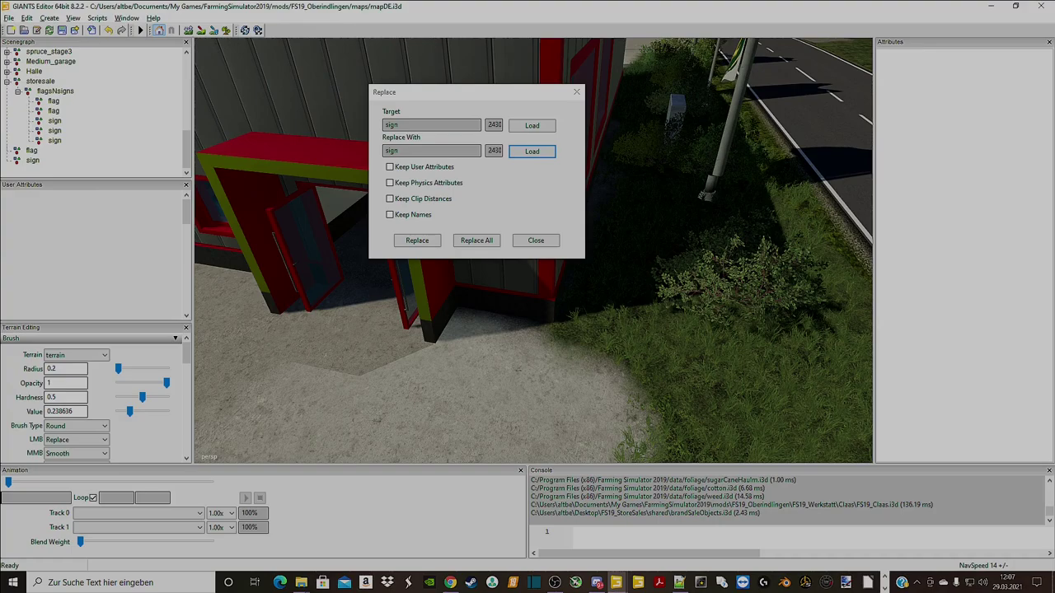
Delete the two leftover template groups flag and sign below storesale and close the Replace dialog
click(32, 151)
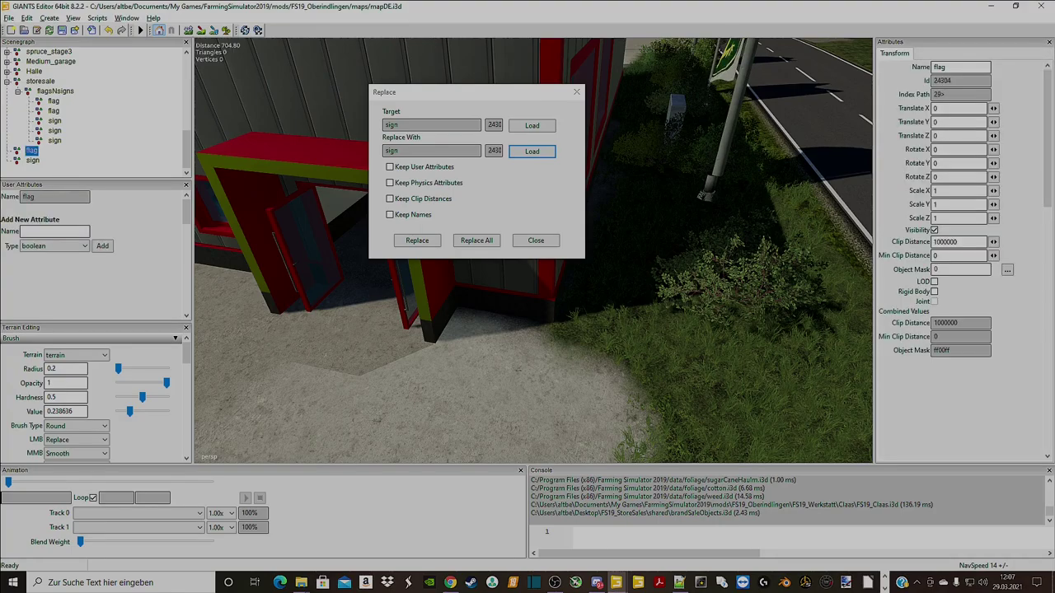
ctrl+click(33, 161)
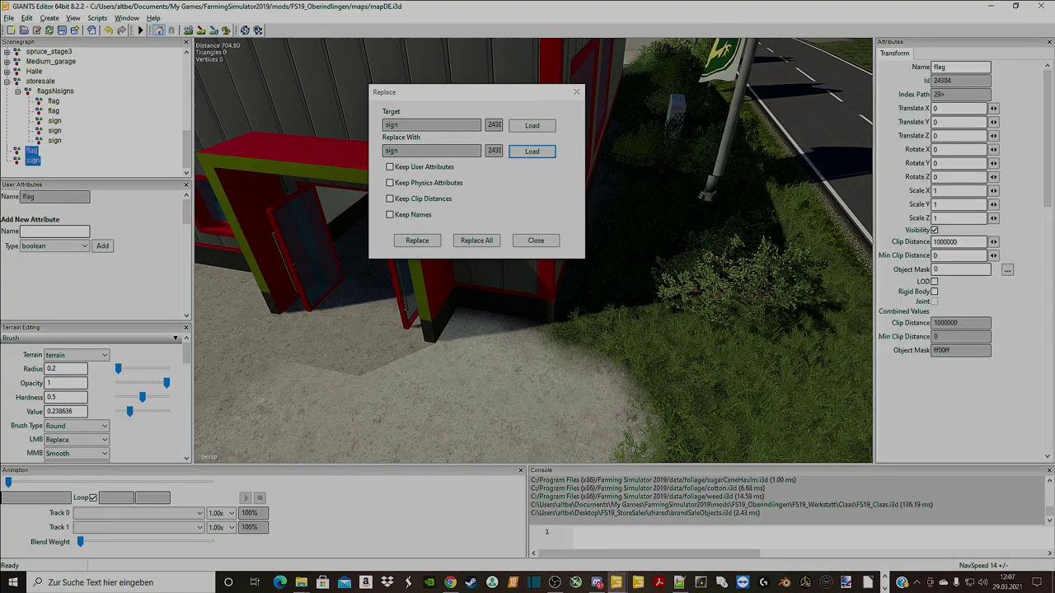
key(Delete)
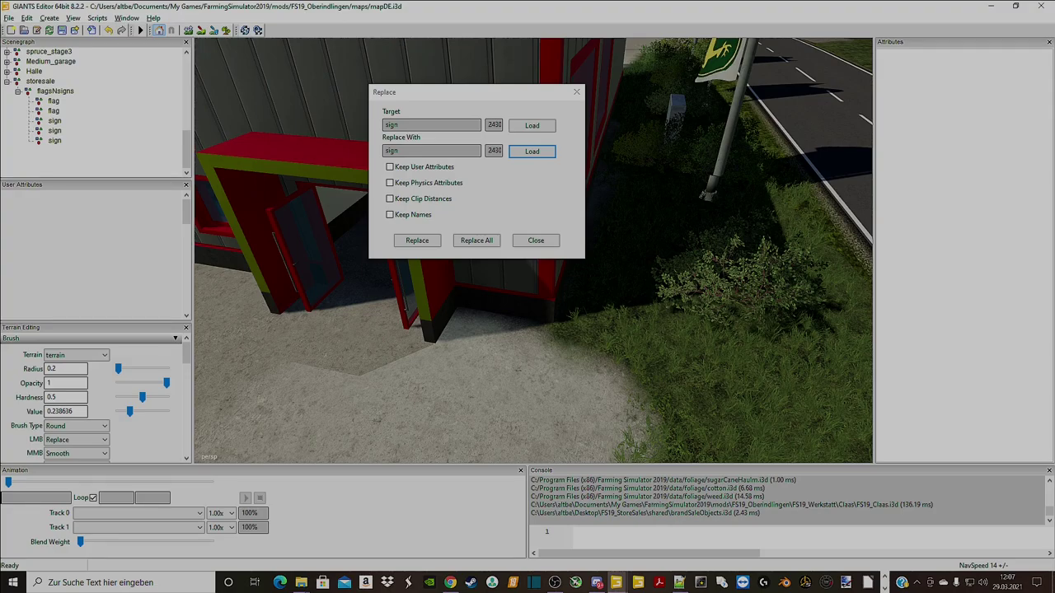
click(576, 91)
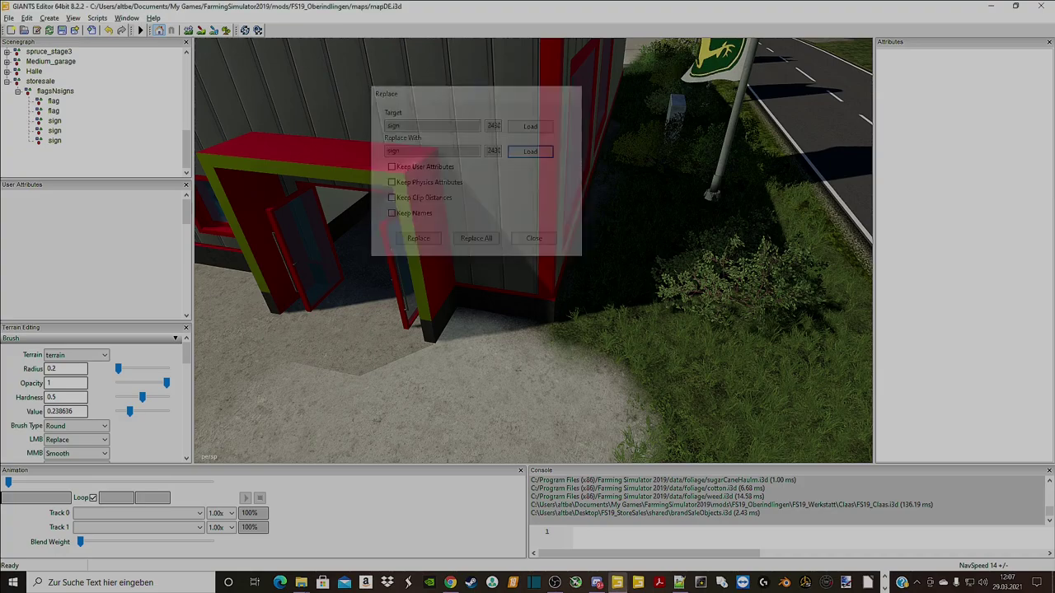
Add an enabled boolean user attribute named useBase to the first flag group in flagsNsigns
click(53, 100)
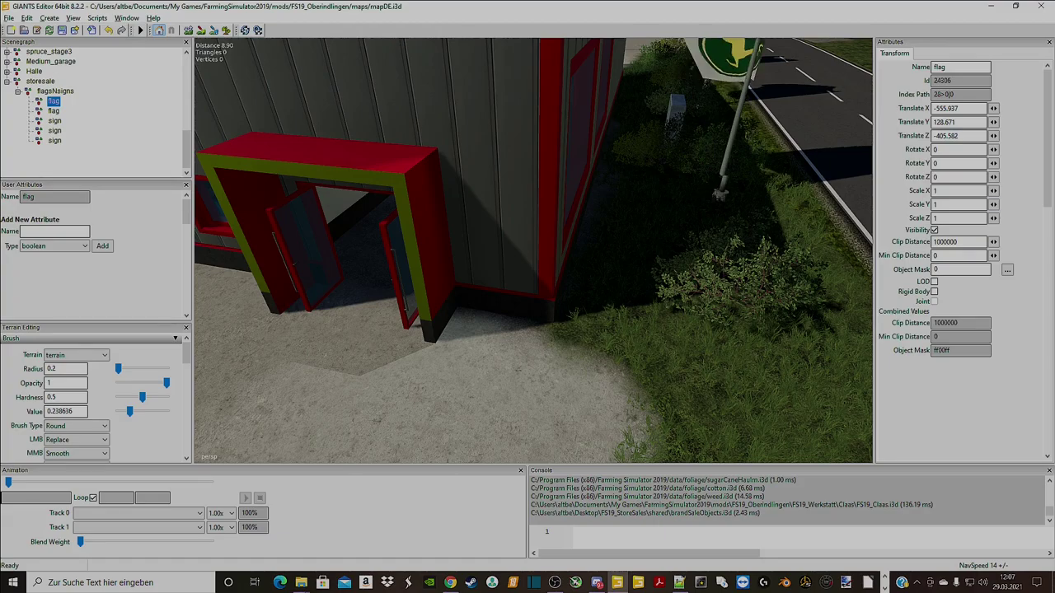
click(53, 245)
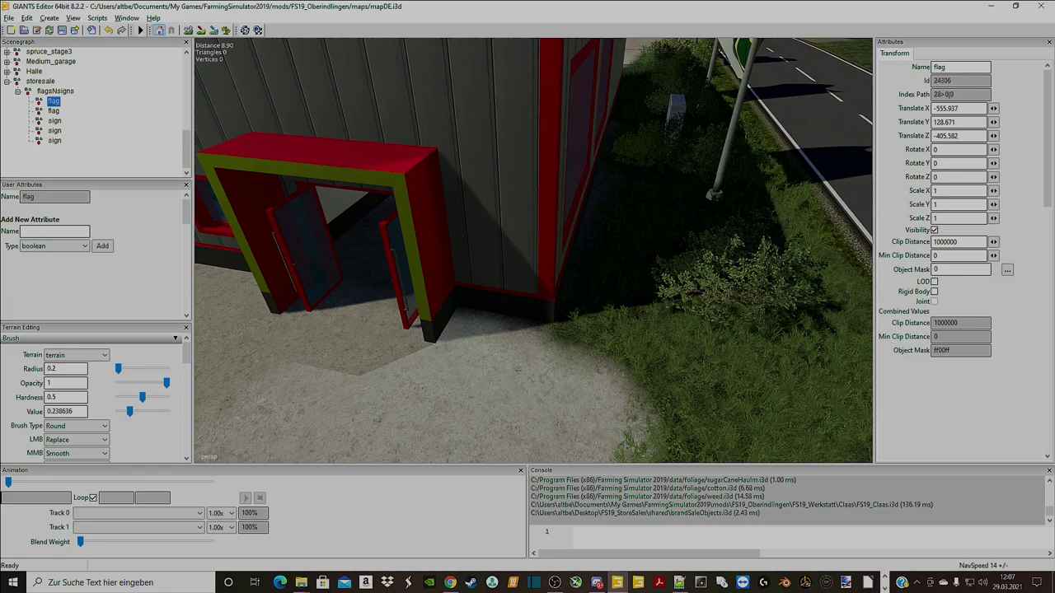
key(alt+Tab)
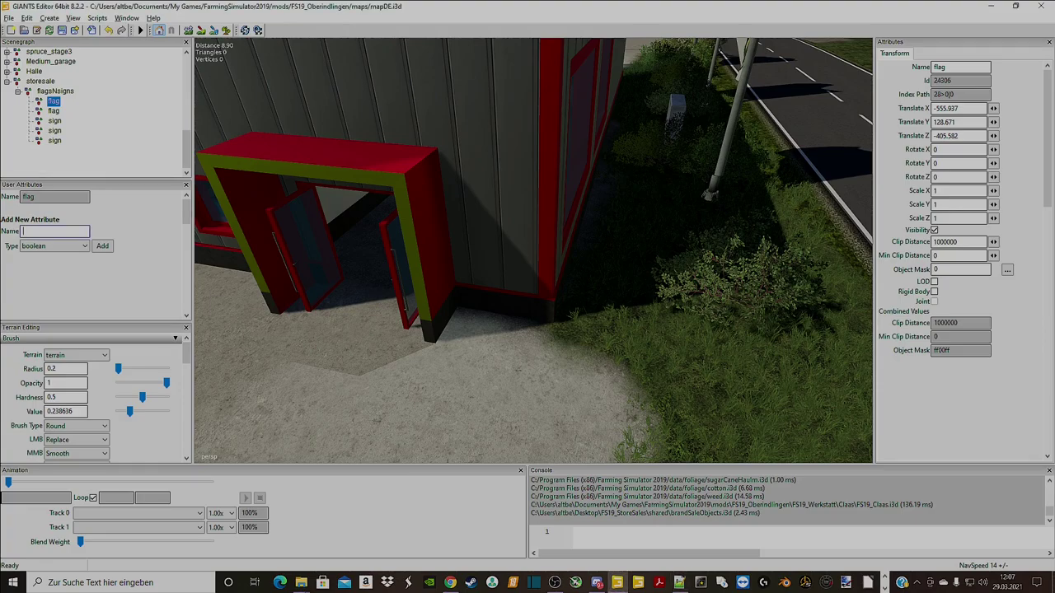
text(useBase)
click(102, 247)
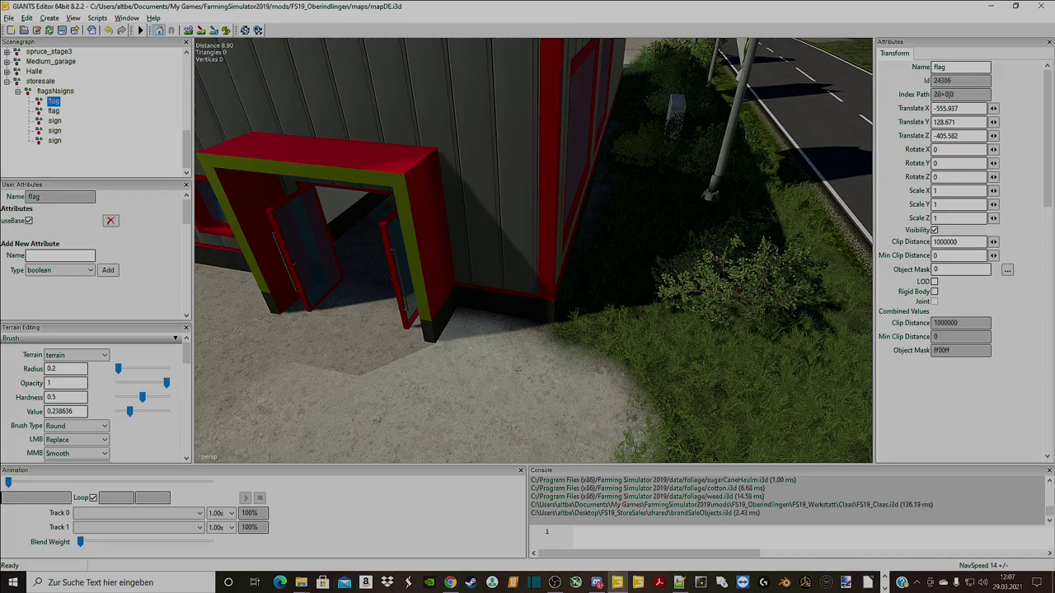
Add the same enabled boolean user attribute useBase to the second flag group
click(53, 111)
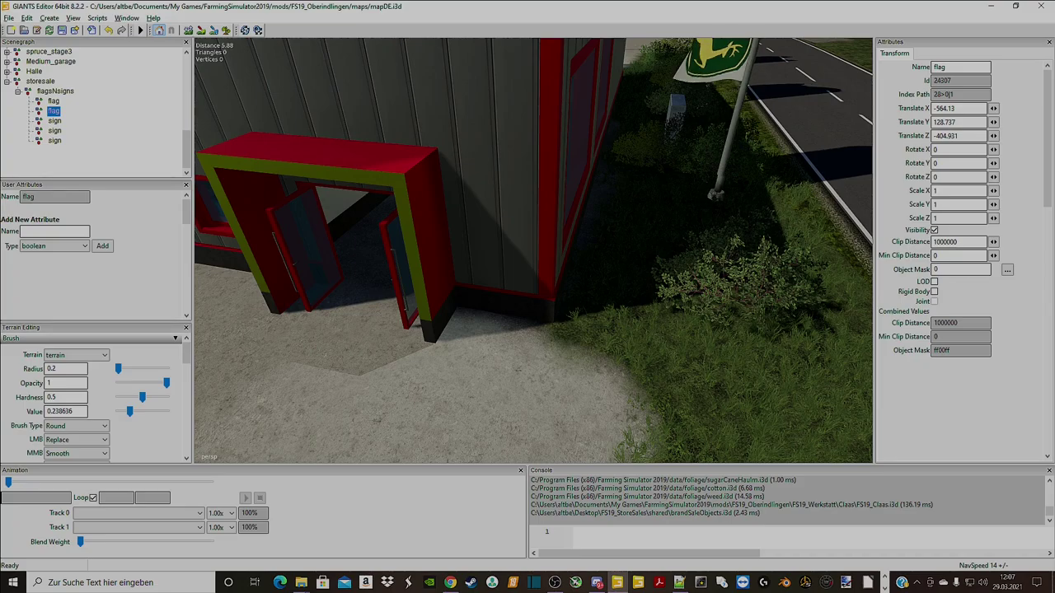
text(useBase)
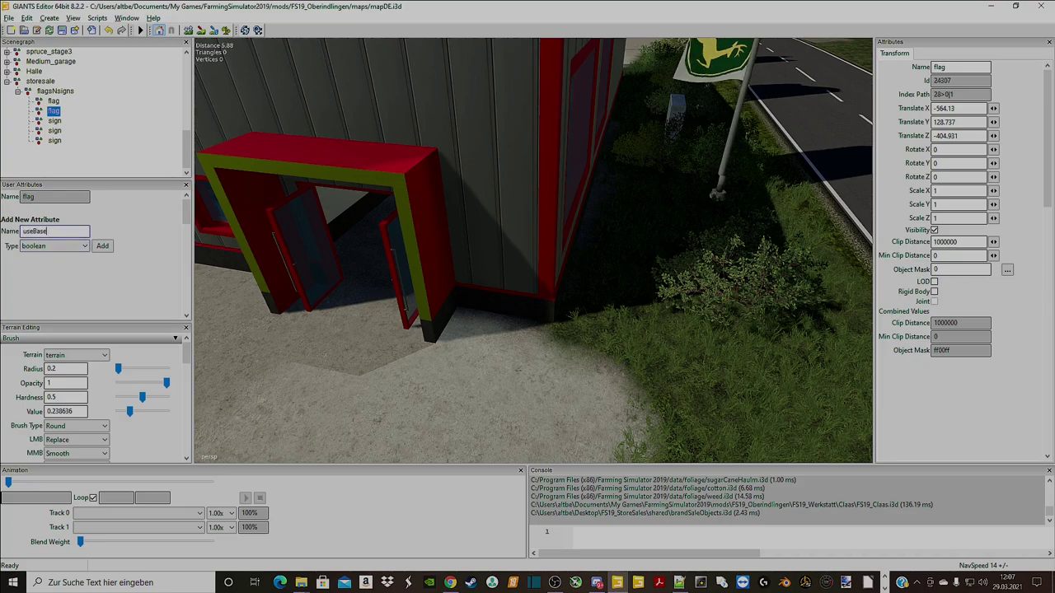
click(102, 246)
click(28, 221)
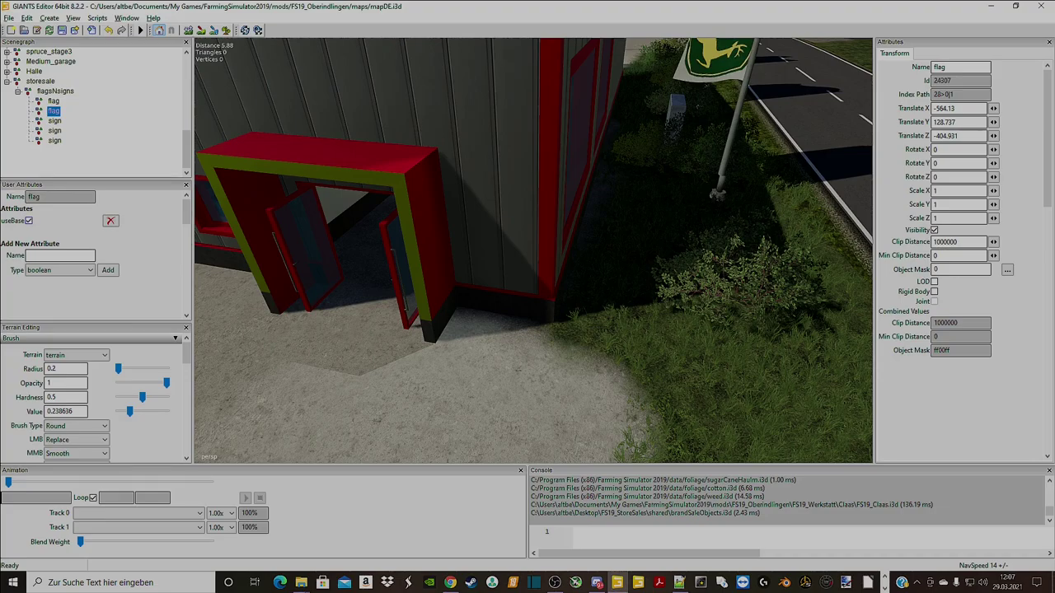
Add an enabled boolean user attribute named isSign to the first sign group in flagsNsigns
click(54, 121)
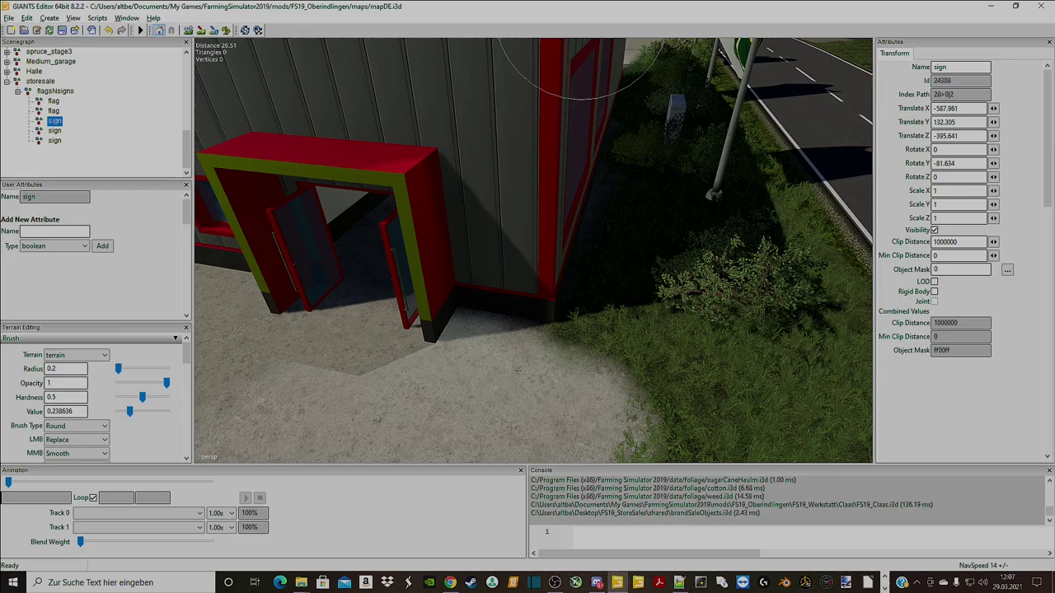
key(ctrl+b)
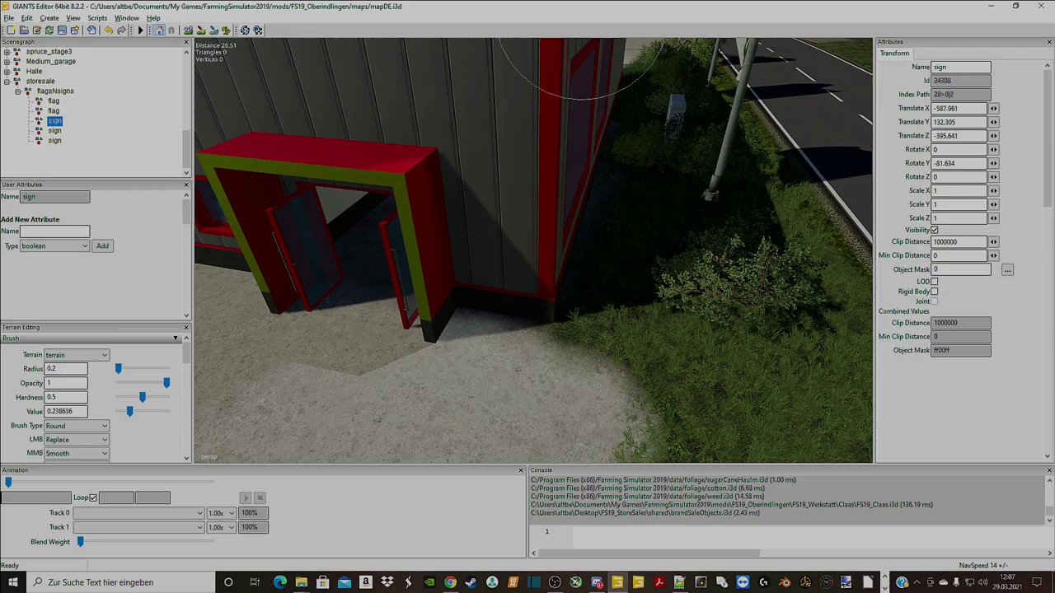
key(alt+Tab)
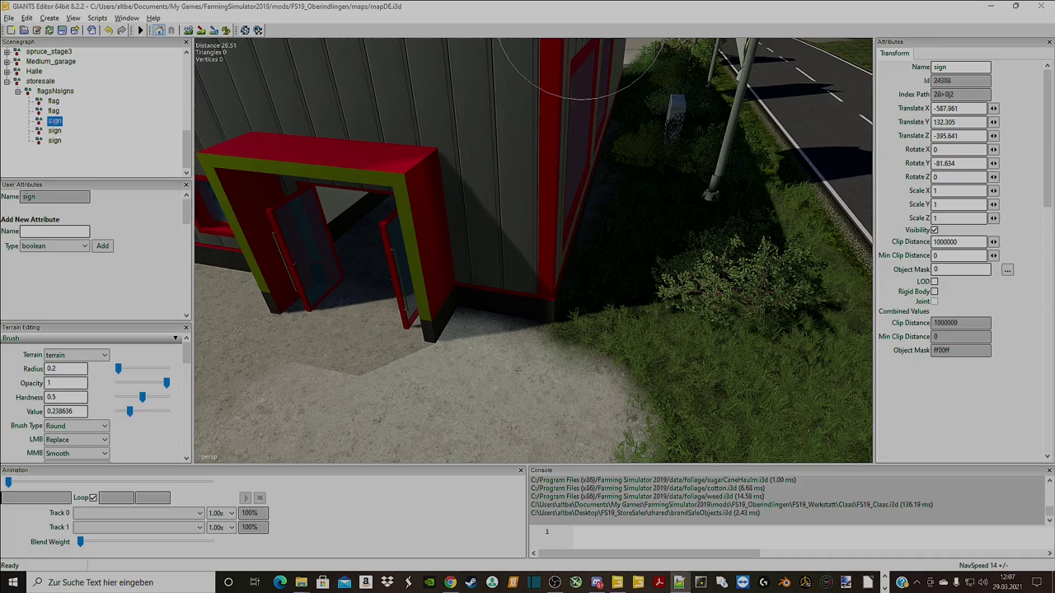
click(55, 231)
text(isSign)
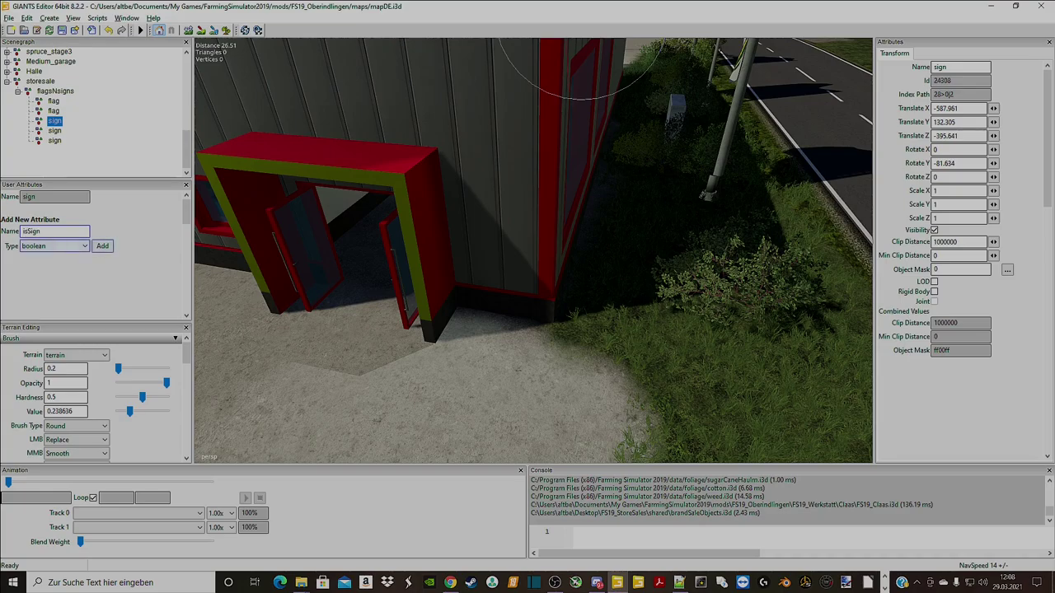
key(Return)
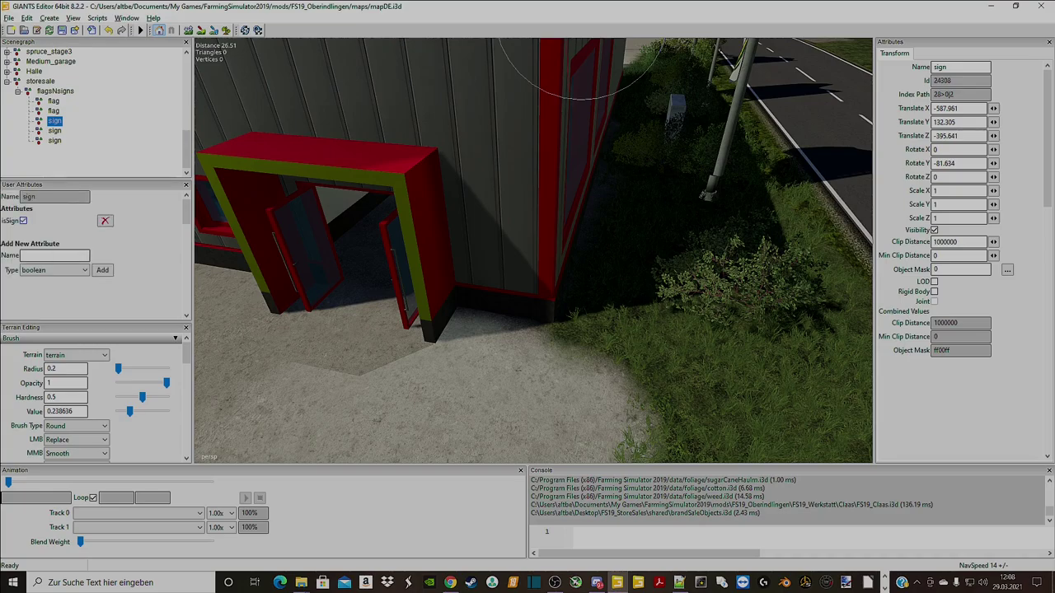
Add the enabled boolean user attribute isSign to the second and third sign groups as well
click(54, 131)
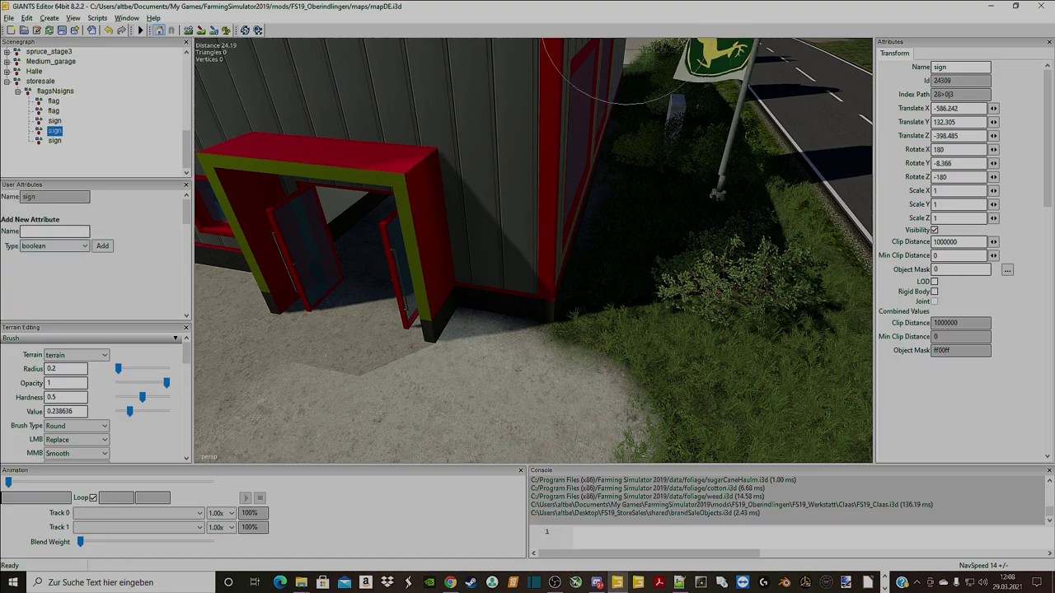
text(isSign)
click(56, 246)
click(34, 257)
click(102, 246)
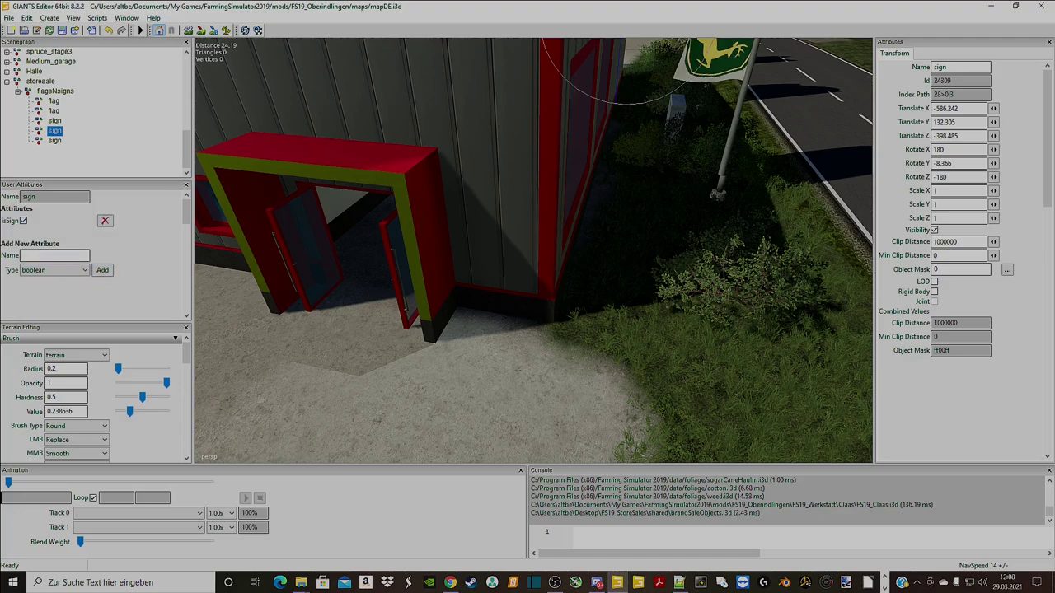
click(56, 141)
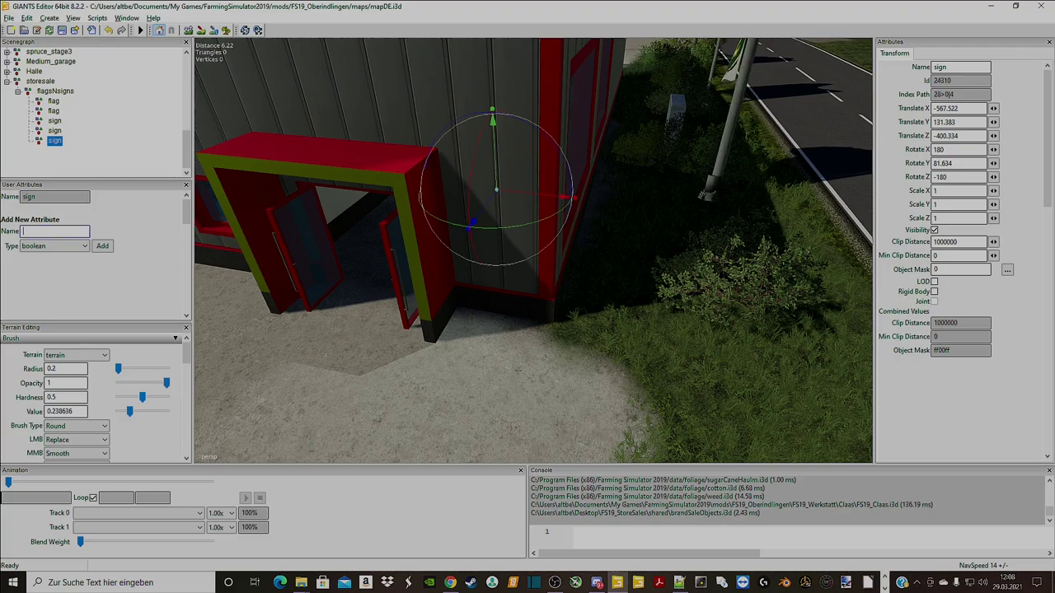
text(isSign)
click(102, 245)
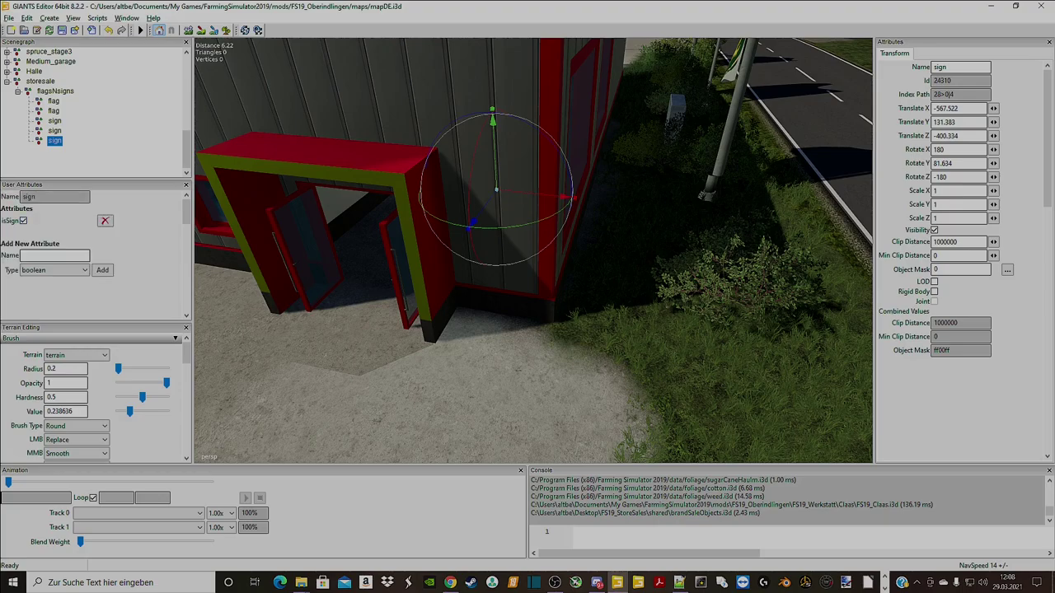
Check the onCreate attribute of the flagsNsigns group and save the map
click(55, 91)
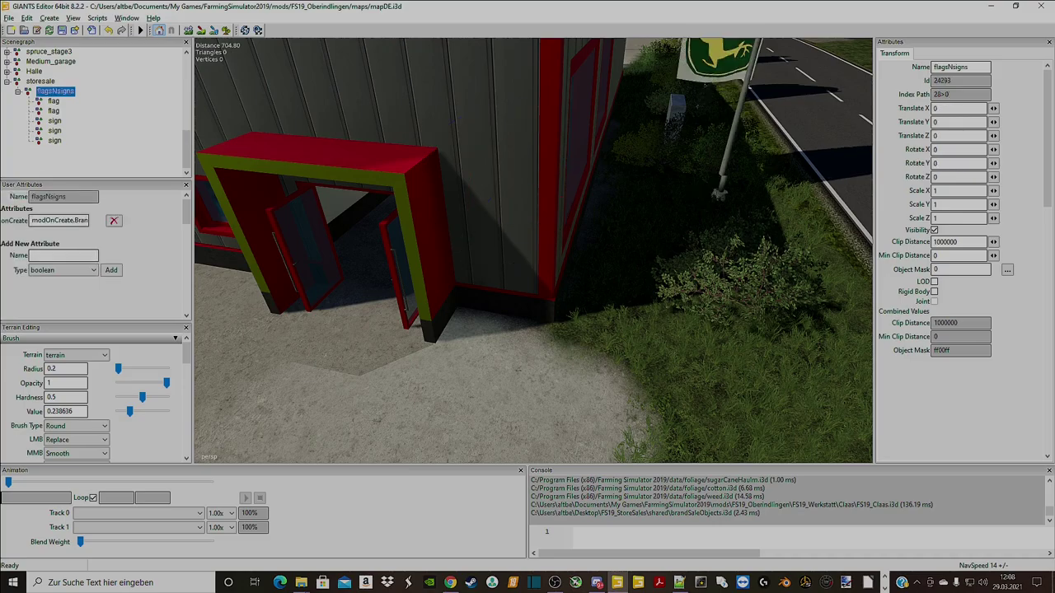
scroll(94, 111, up, 1)
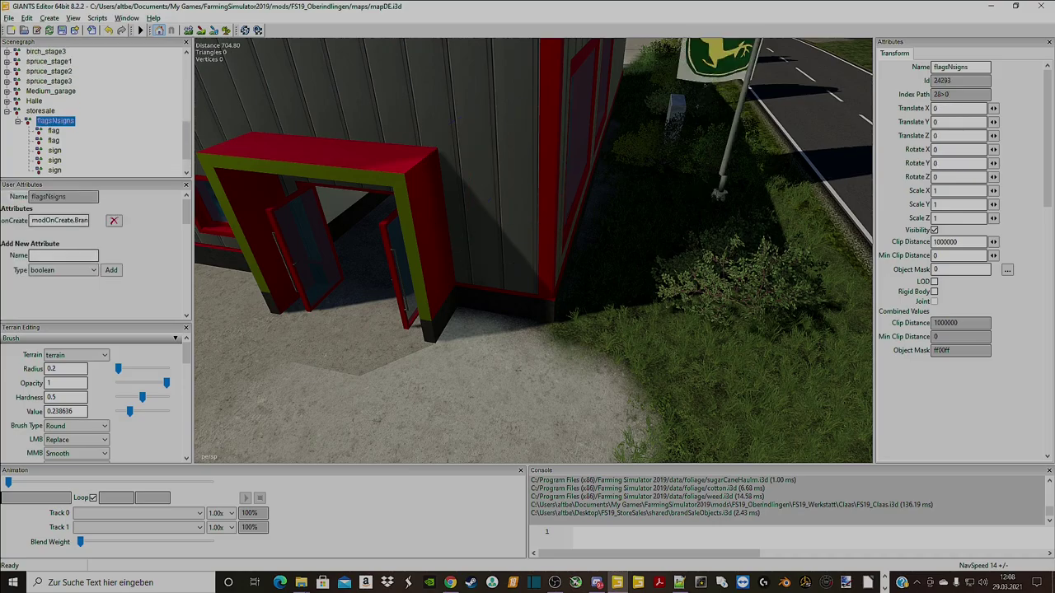
scroll(94, 111, down, 1)
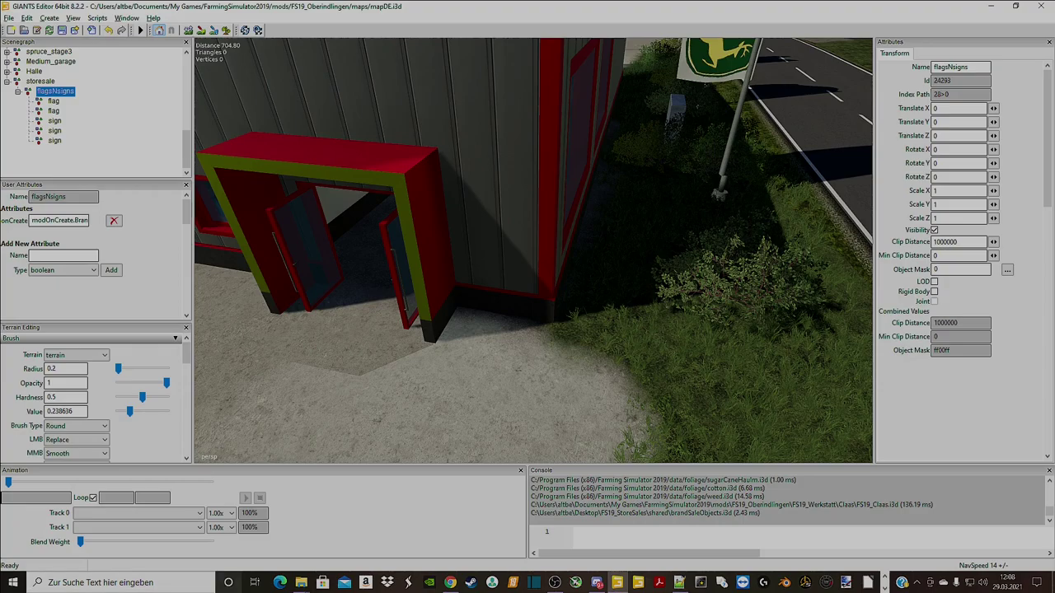
mouse_move(450, 583)
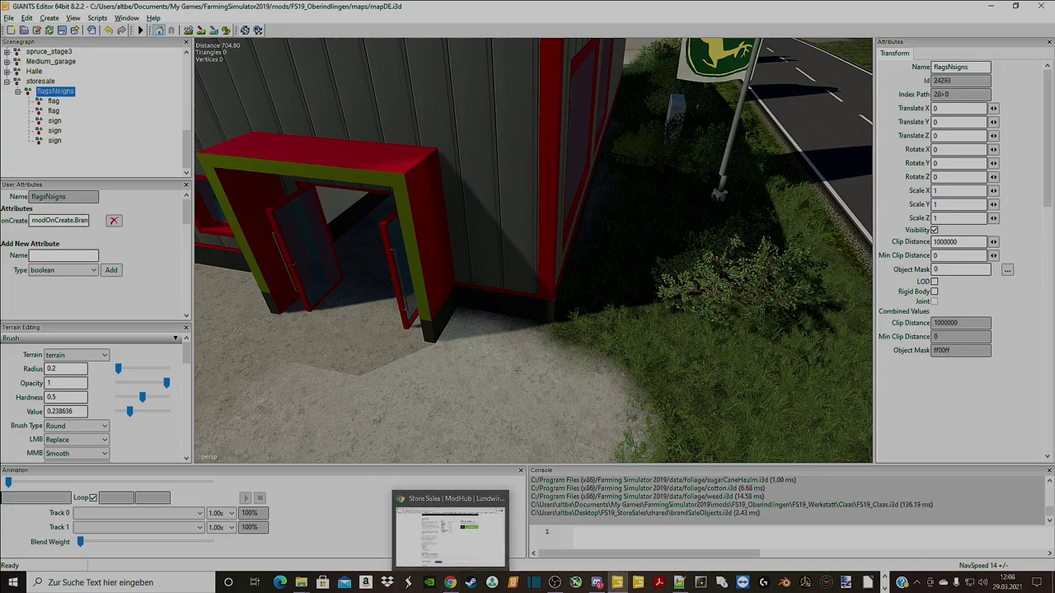
key(Escape)
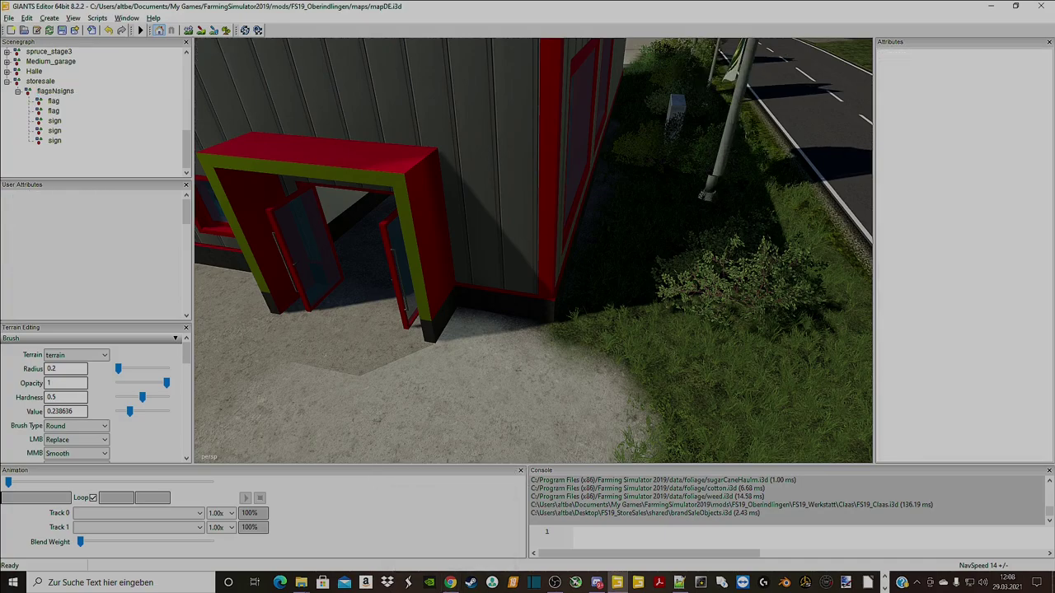
key(ctrl+z)
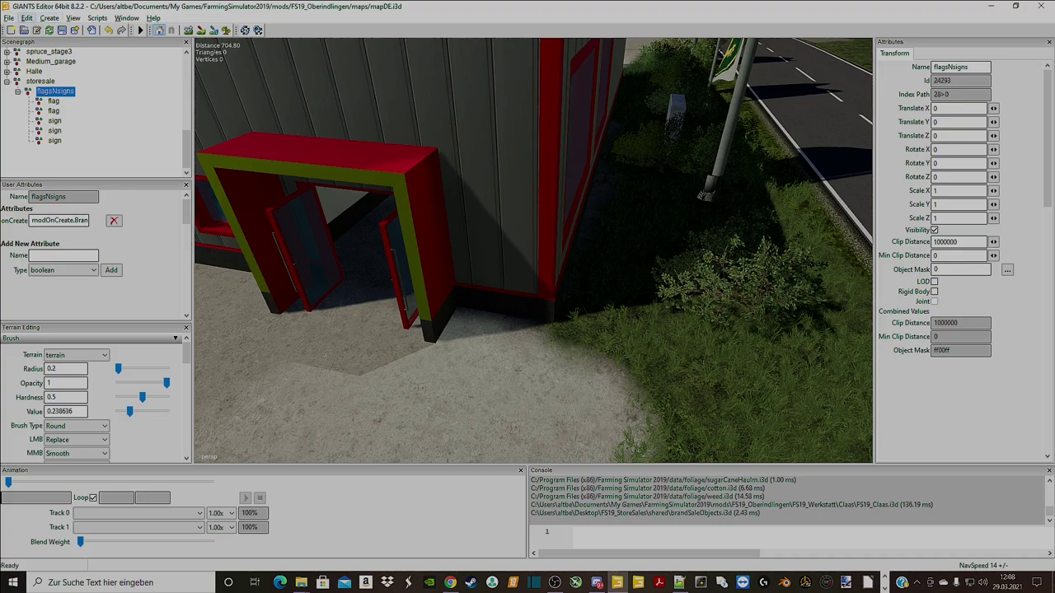
key(Escape)
key(ctrl+s)
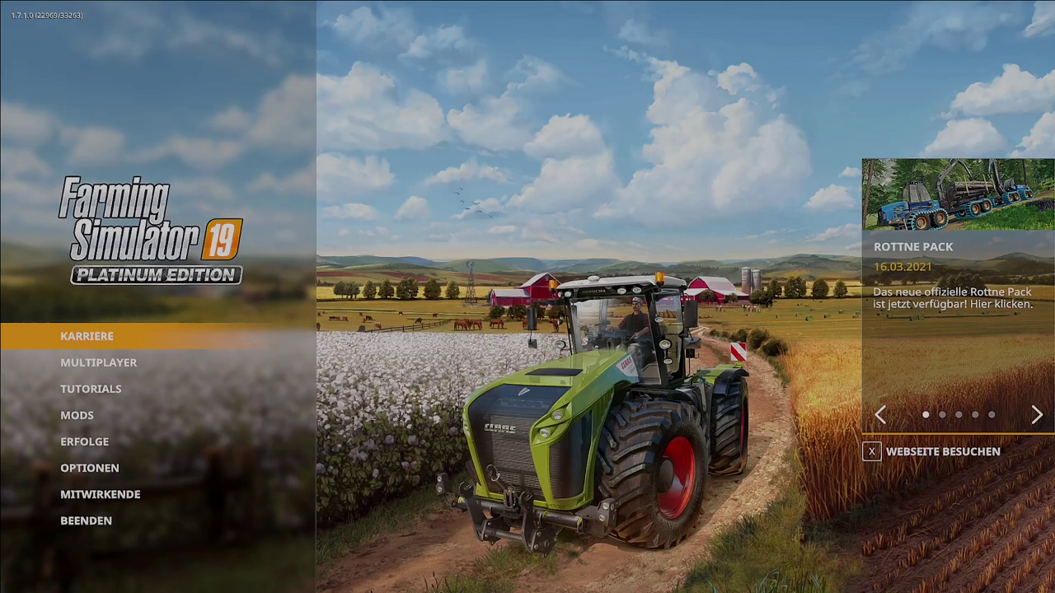
Quit Farming Simulator 19 from its main menu so the game can be restarted
key(Up)
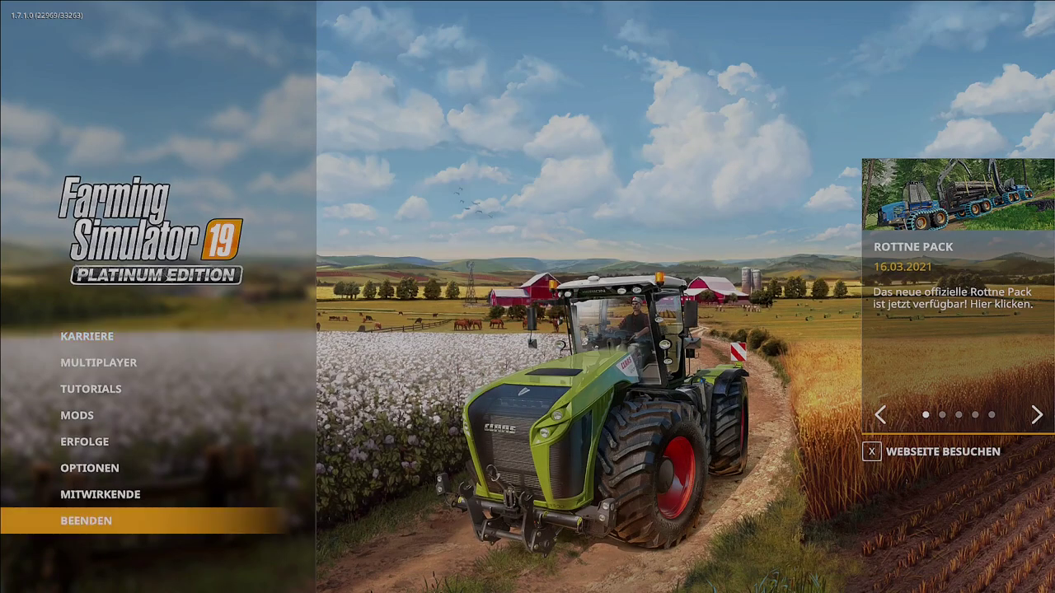
key(Up)
key(Up)
key(Up)
key(Up)
key(Up)
key(Up)
key(Up)
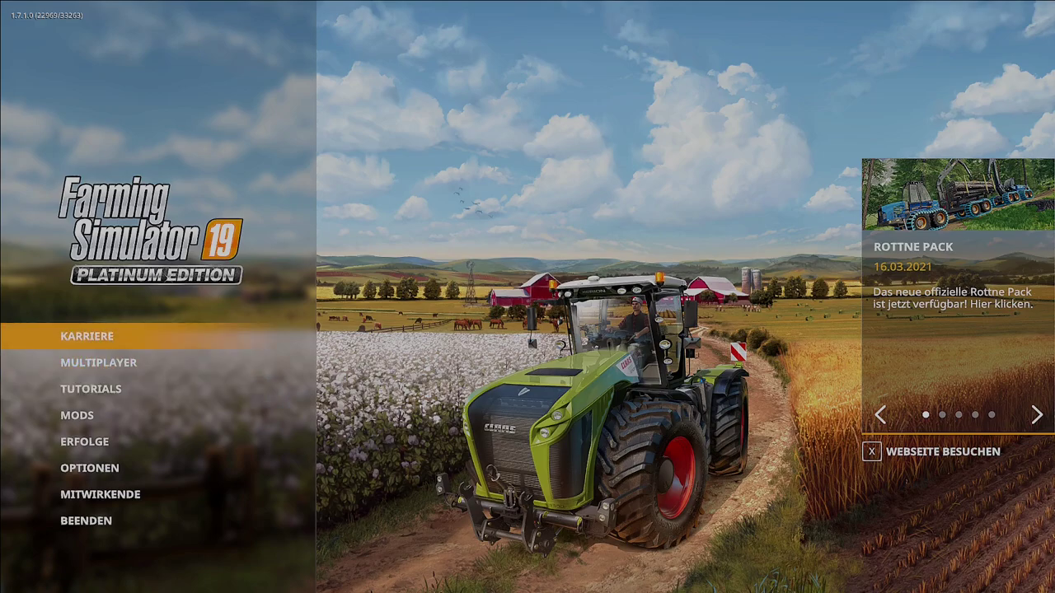
key(Up)
key(Return)
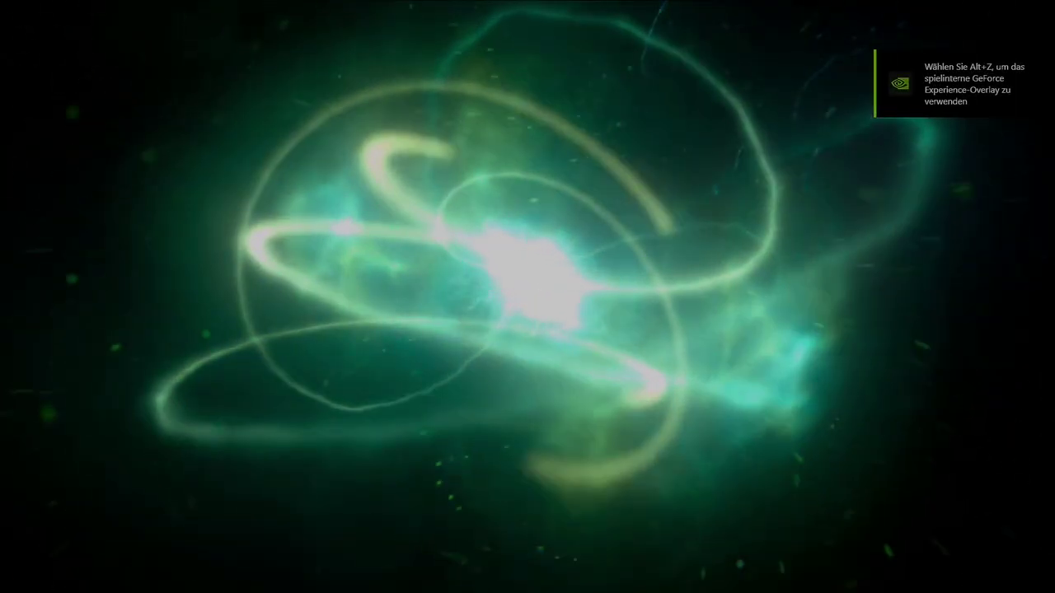
Skip the intro videos of the restarted game and begin a new career in a savegame slot
key(Escape)
key(Escape)
key(Escape)
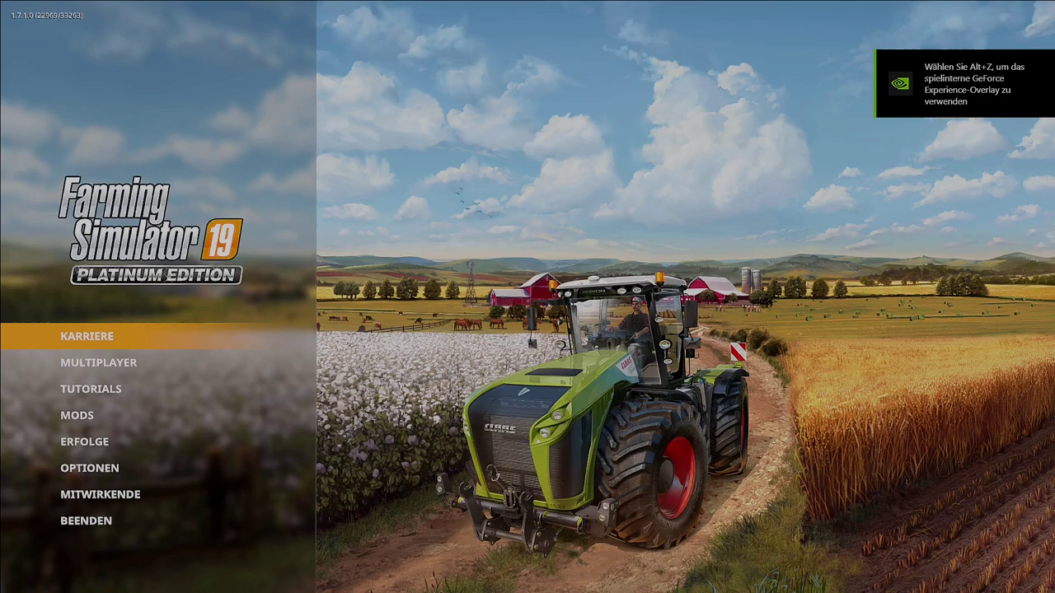
key(Return)
click(786, 297)
key(Return)
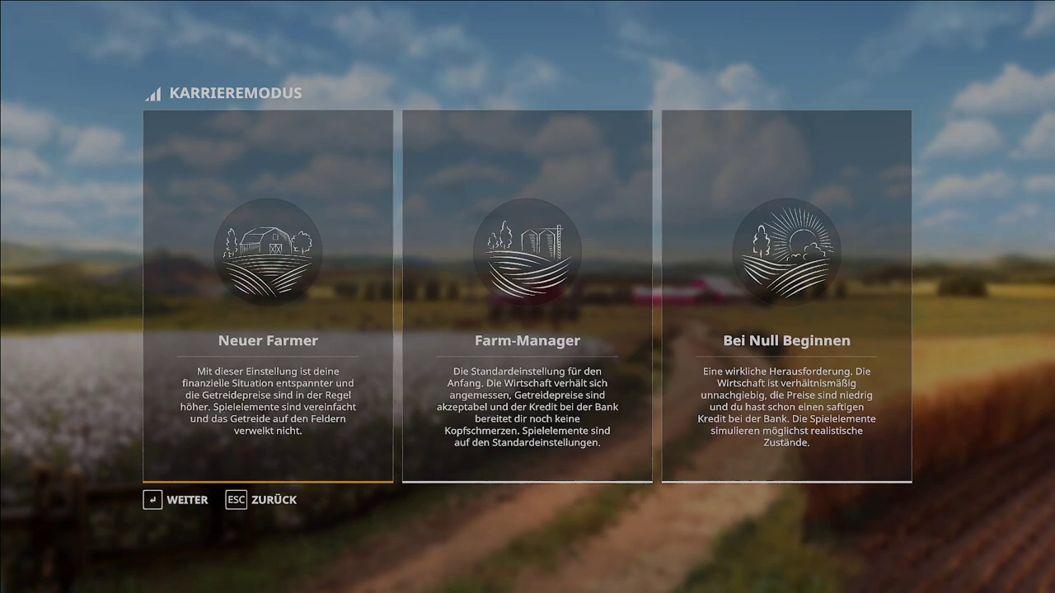
Choose the Neuer Farmer career mode, select the map Beispiel Mod Map 1 and accept the default character
key(Escape)
key(Return)
key(Right)
key(Right)
key(Right)
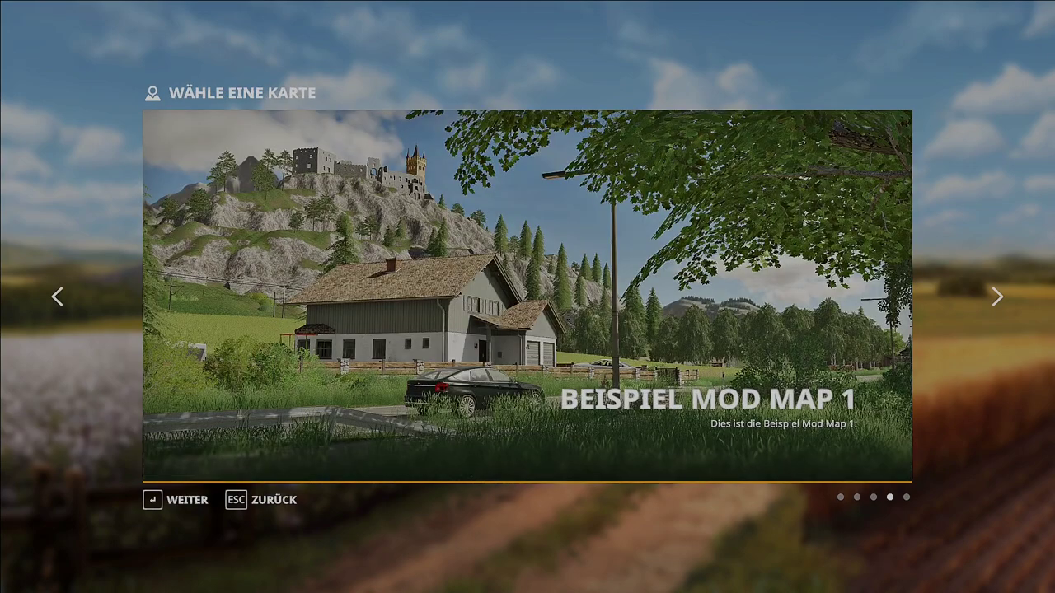
key(Return)
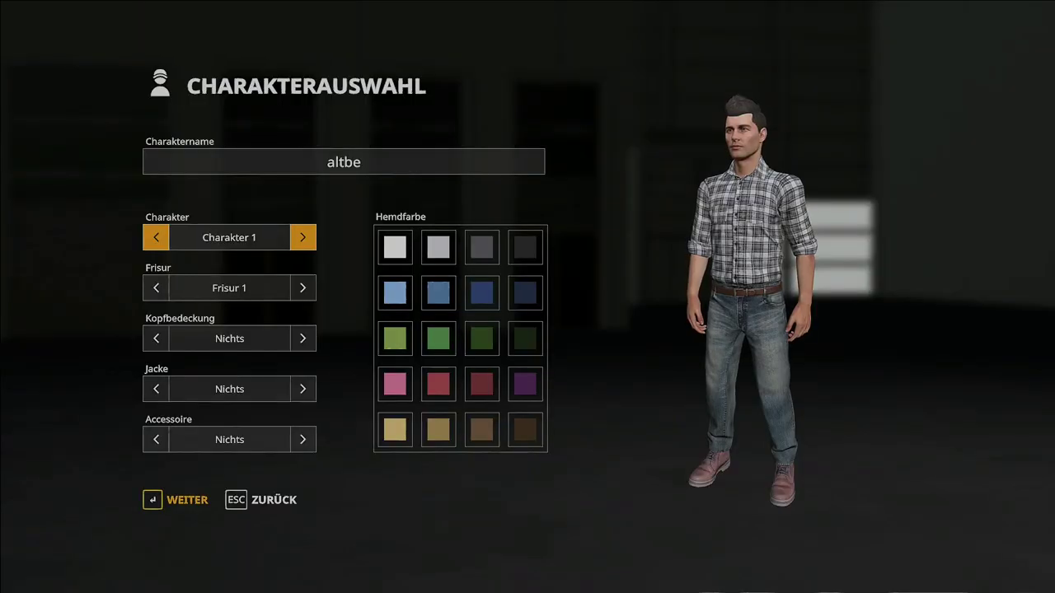
key(Return)
key(Tab)
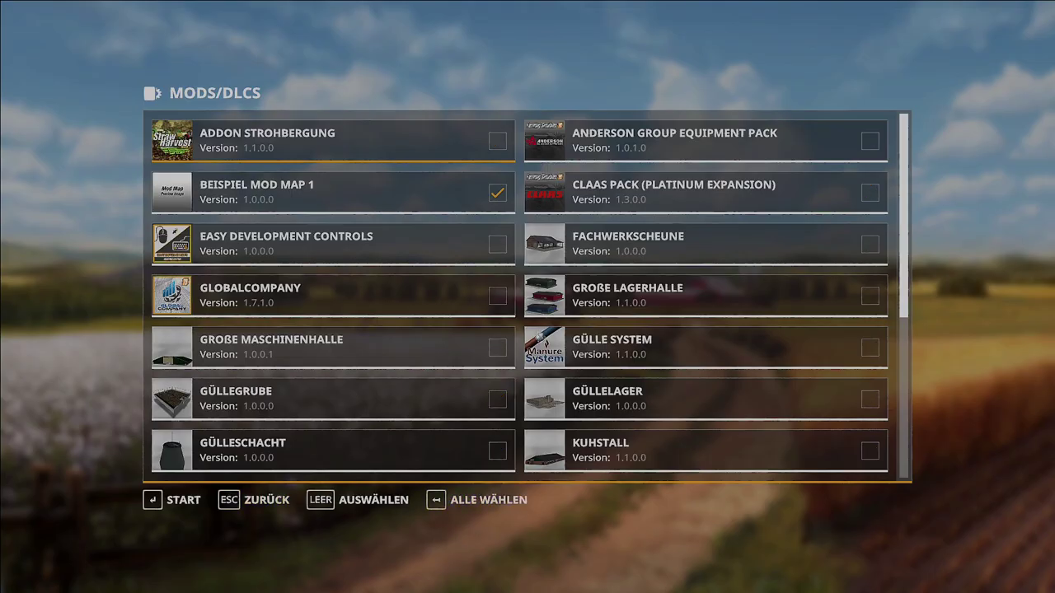
Activate the mods Easy Development Controls, Werkstatt and Ladenverkauf in addition to the map
click(498, 244)
scroll(498, 245, down, 17)
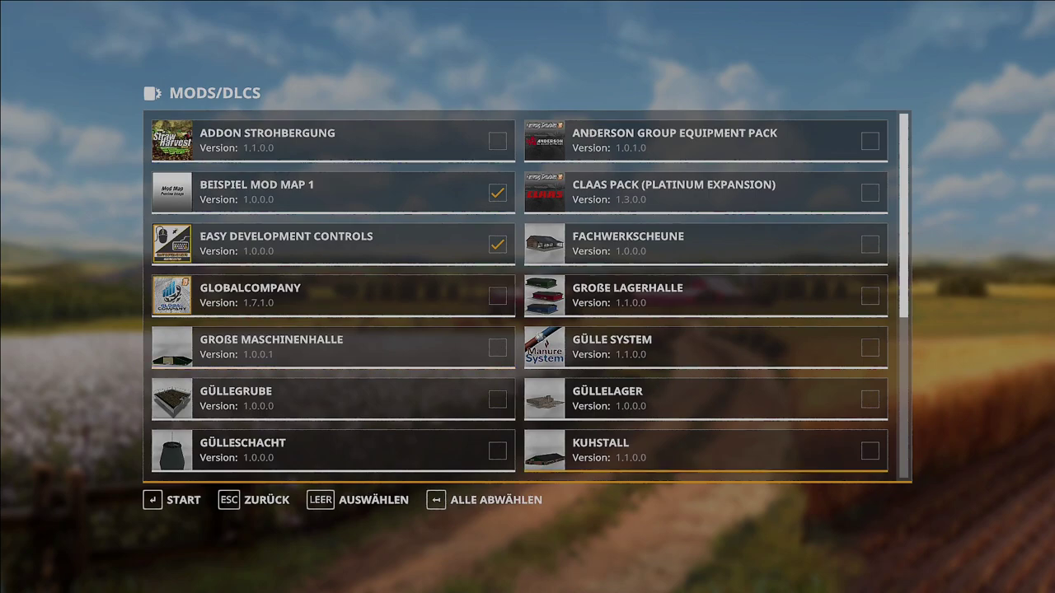
key(Down)
key(Down)
key(space)
key(Up)
key(Up)
key(Up)
key(Up)
key(space)
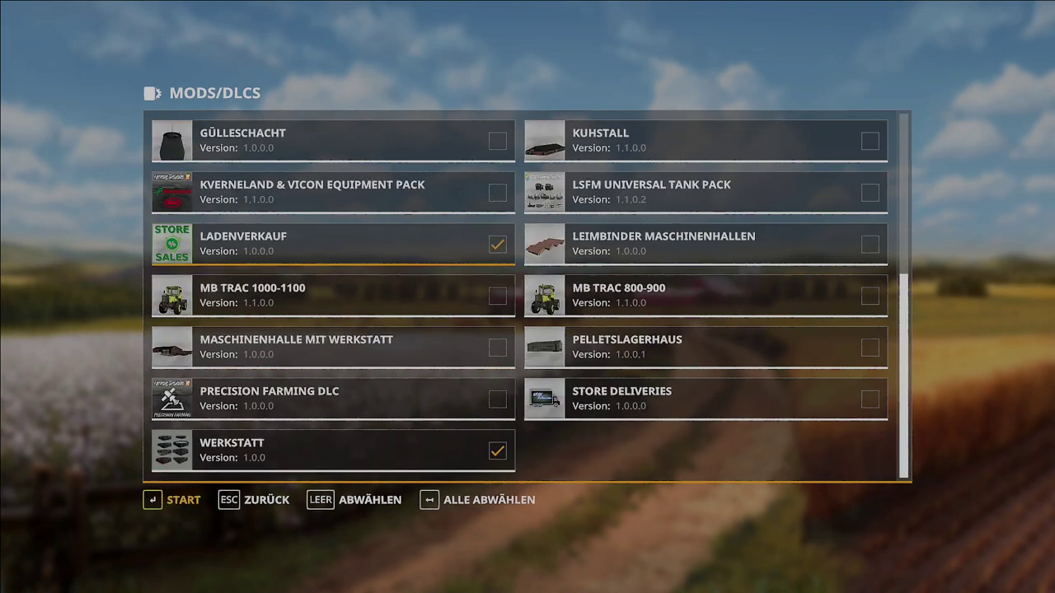
Load the career with the selected mods, enter the map and dismiss the tutorial recommendation
key(Return)
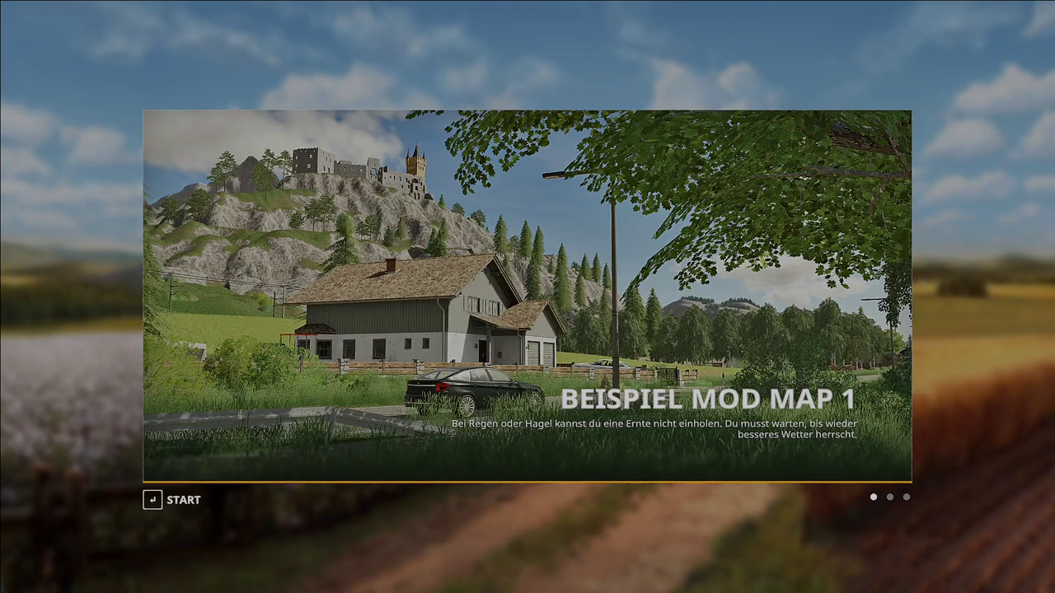
key(Return)
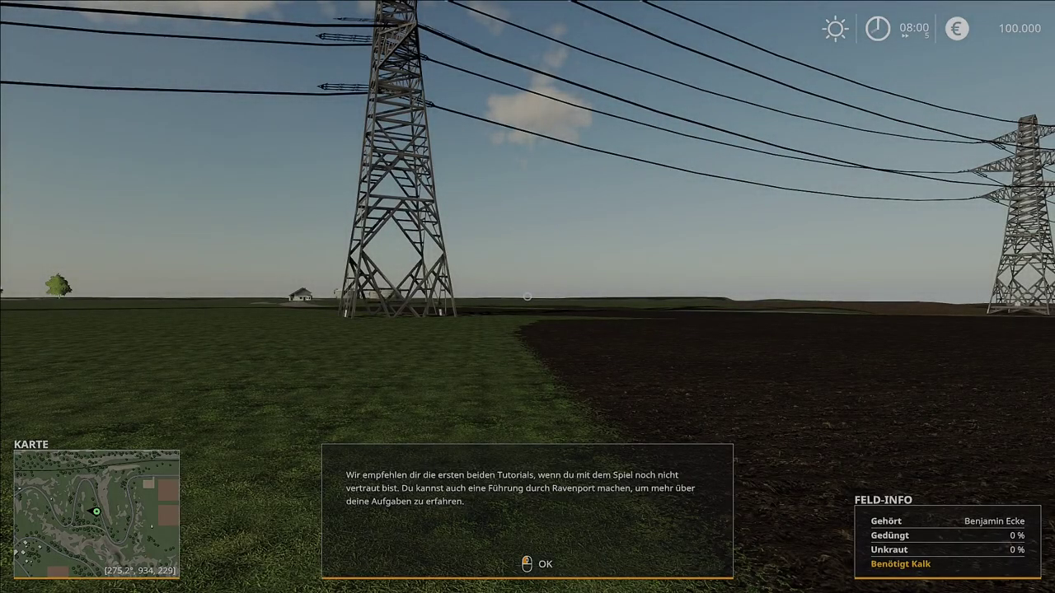
click(528, 297)
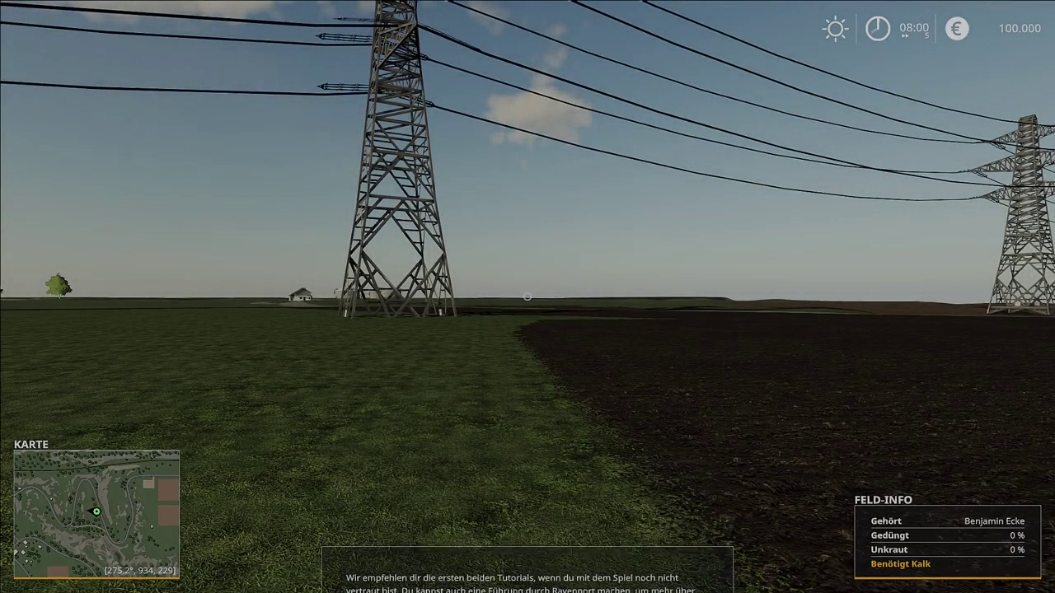
Set the player speed multiplier to 8x and switch its status on in the Easy Development player settings
key(ctrl+0)
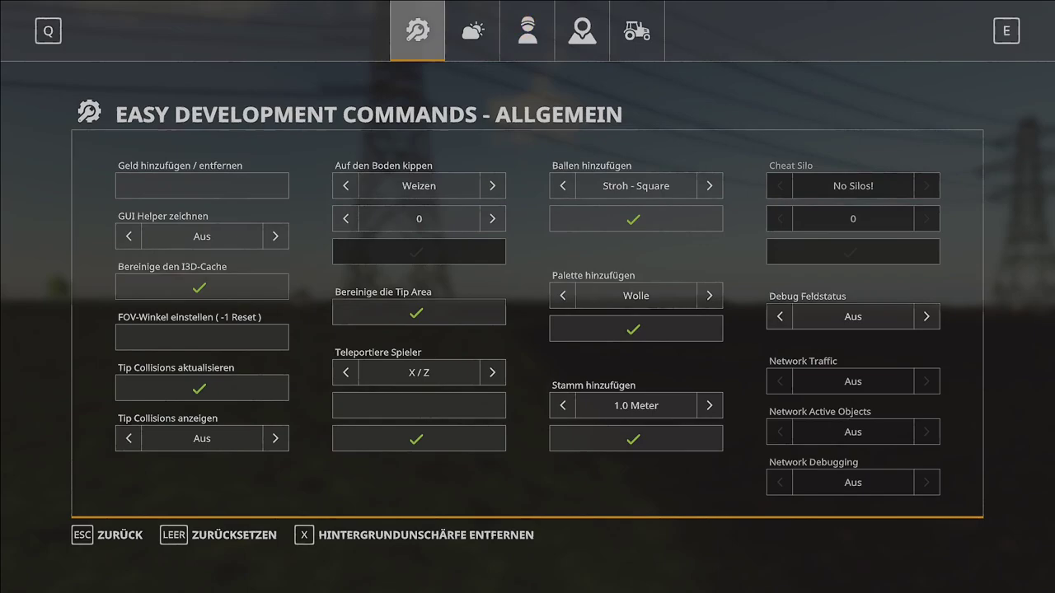
click(528, 31)
key(Right)
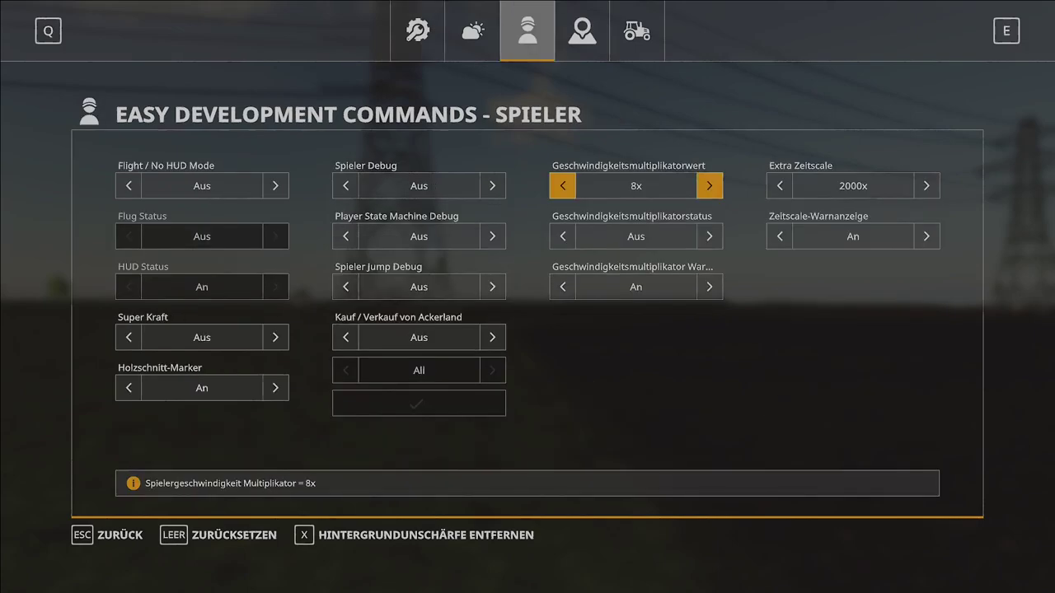
key(Down)
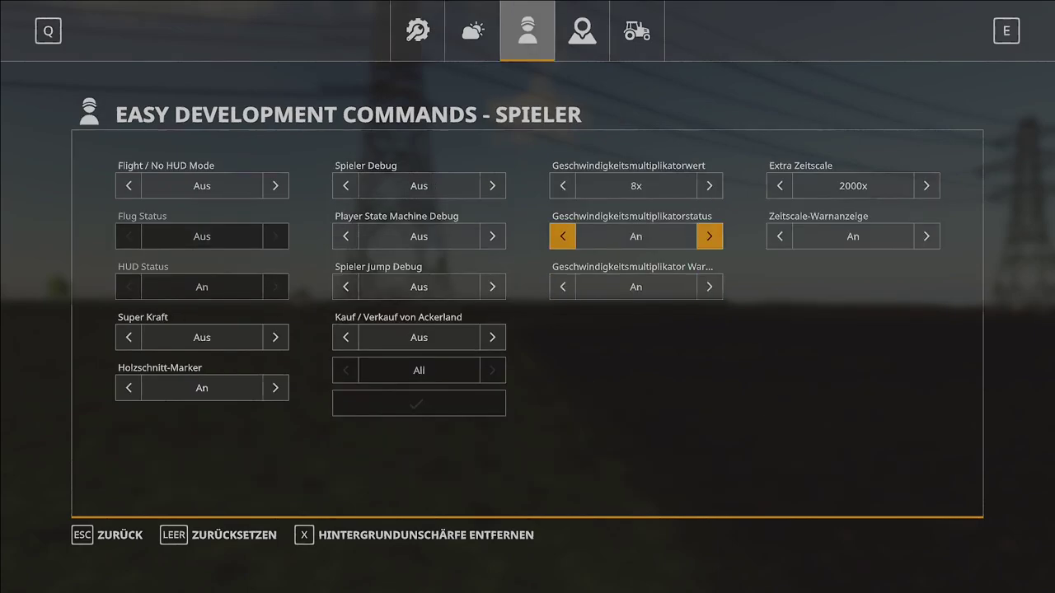
key(Escape)
Hide the minimap and run across the fields towards the distant buildings beside the group of trees
key(w)
key(9)
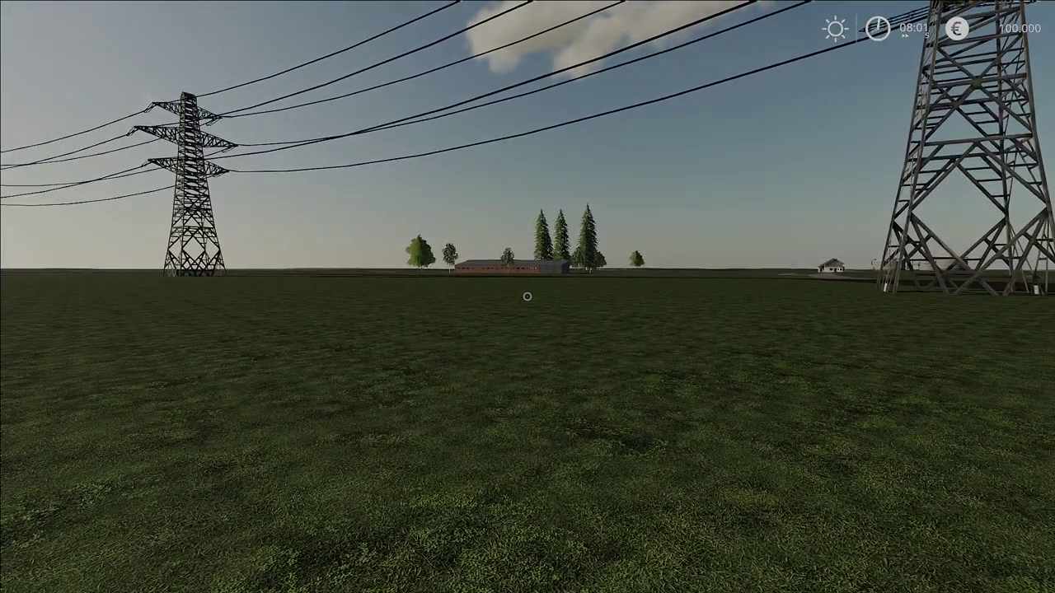
key(w)
key(w)
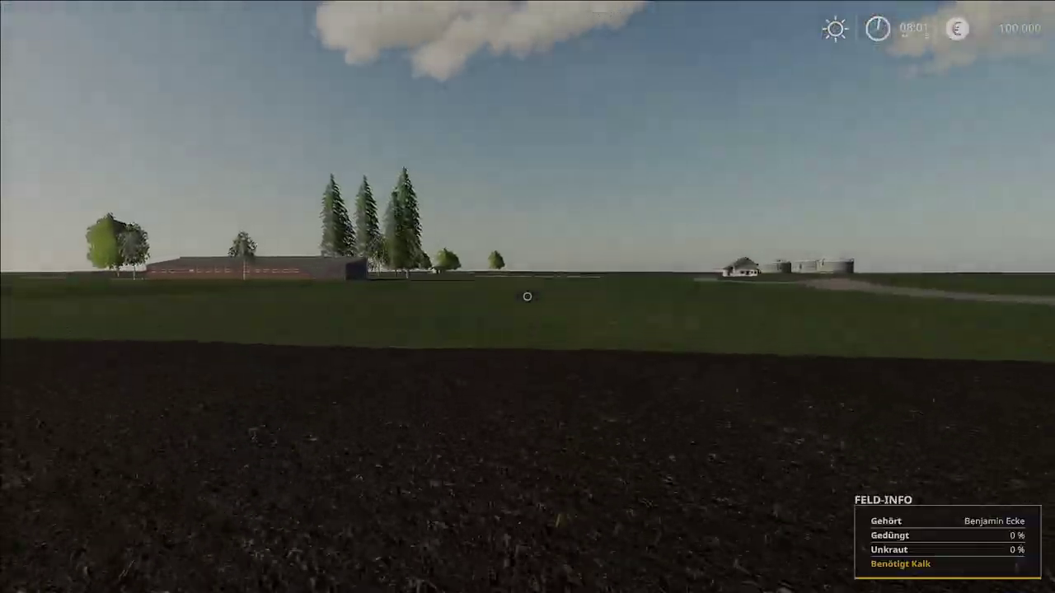
key(w)
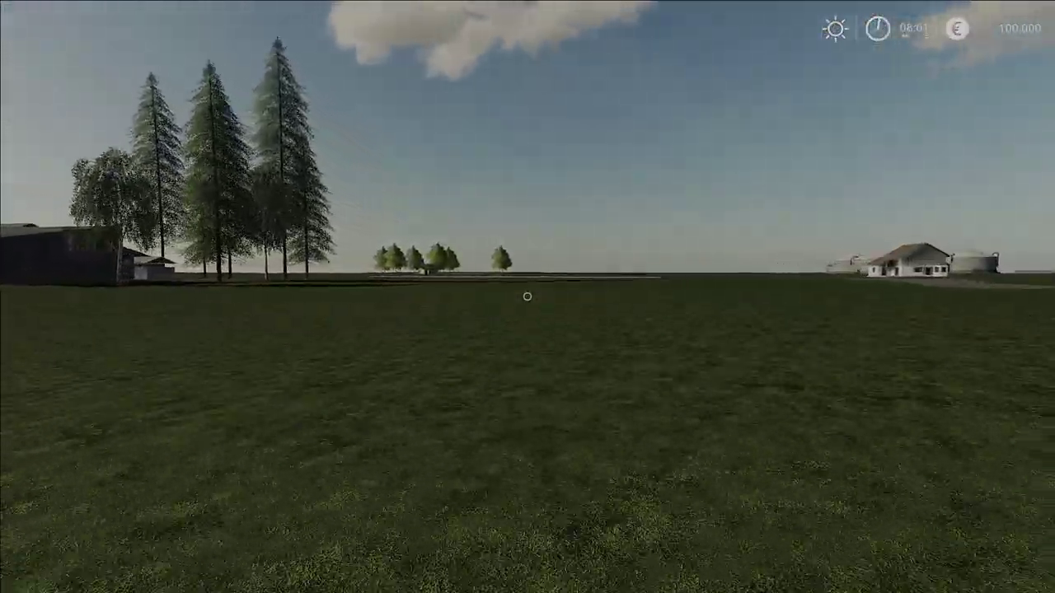
key(w)
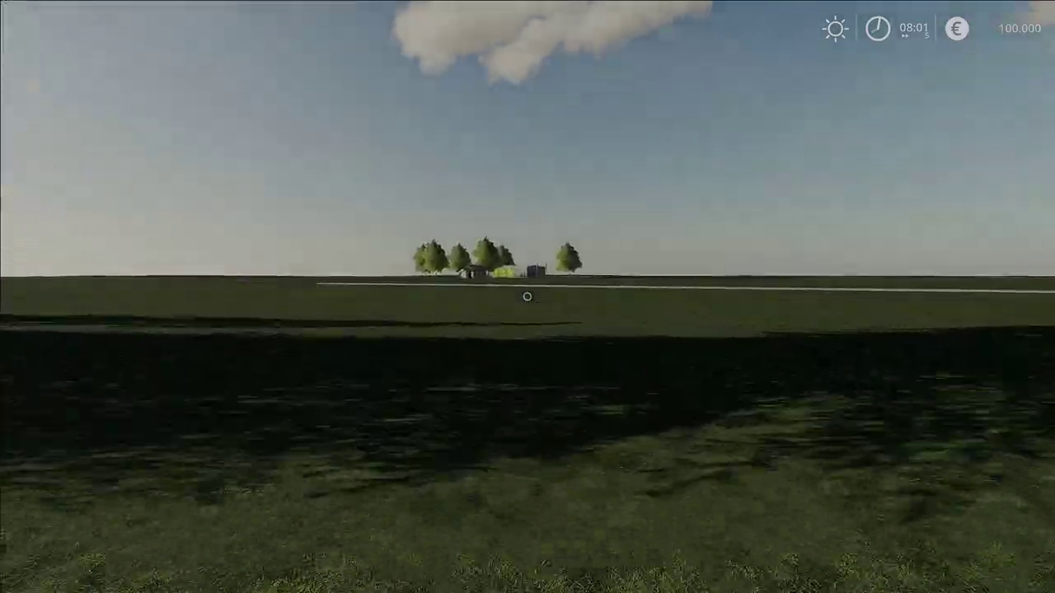
key(w)
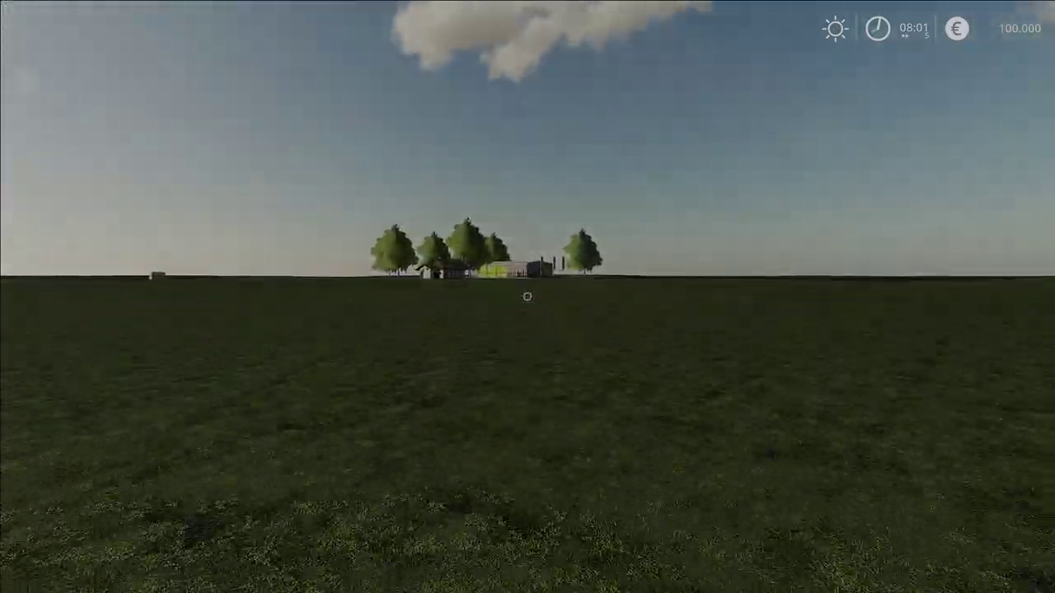